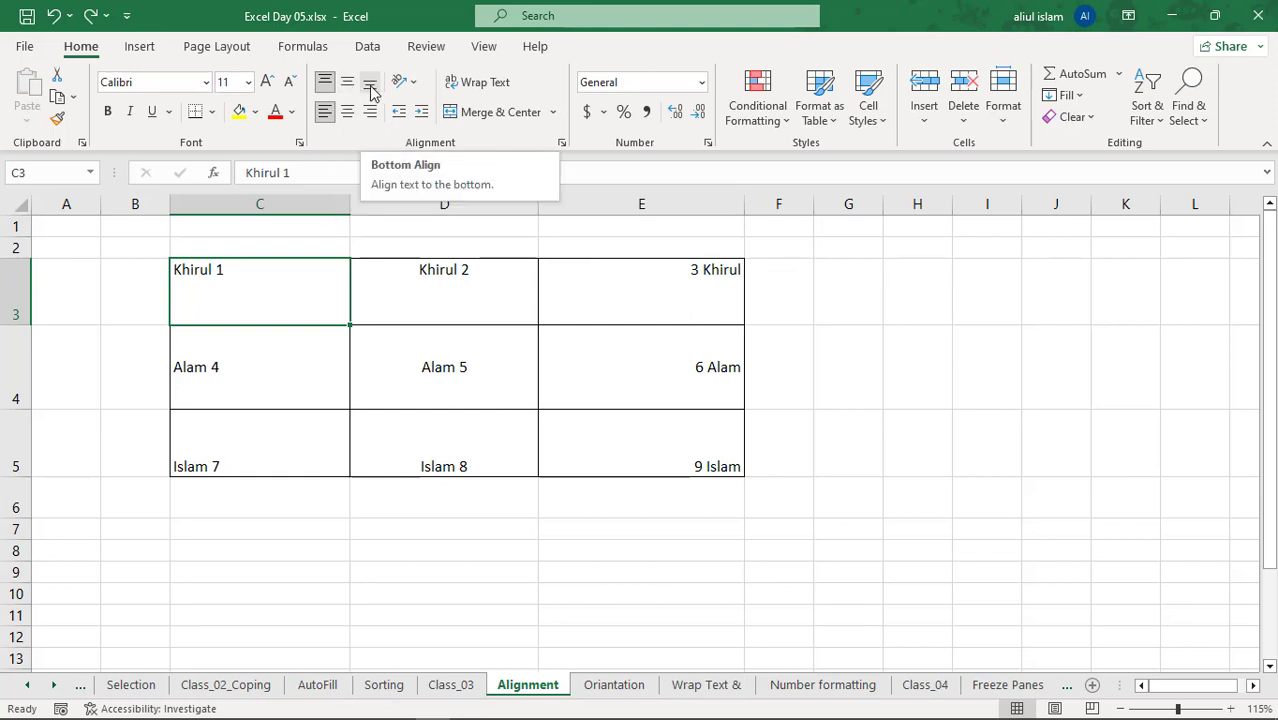
Try top and middle vertical alignment on the text in cell C3.
left_click(326, 117)
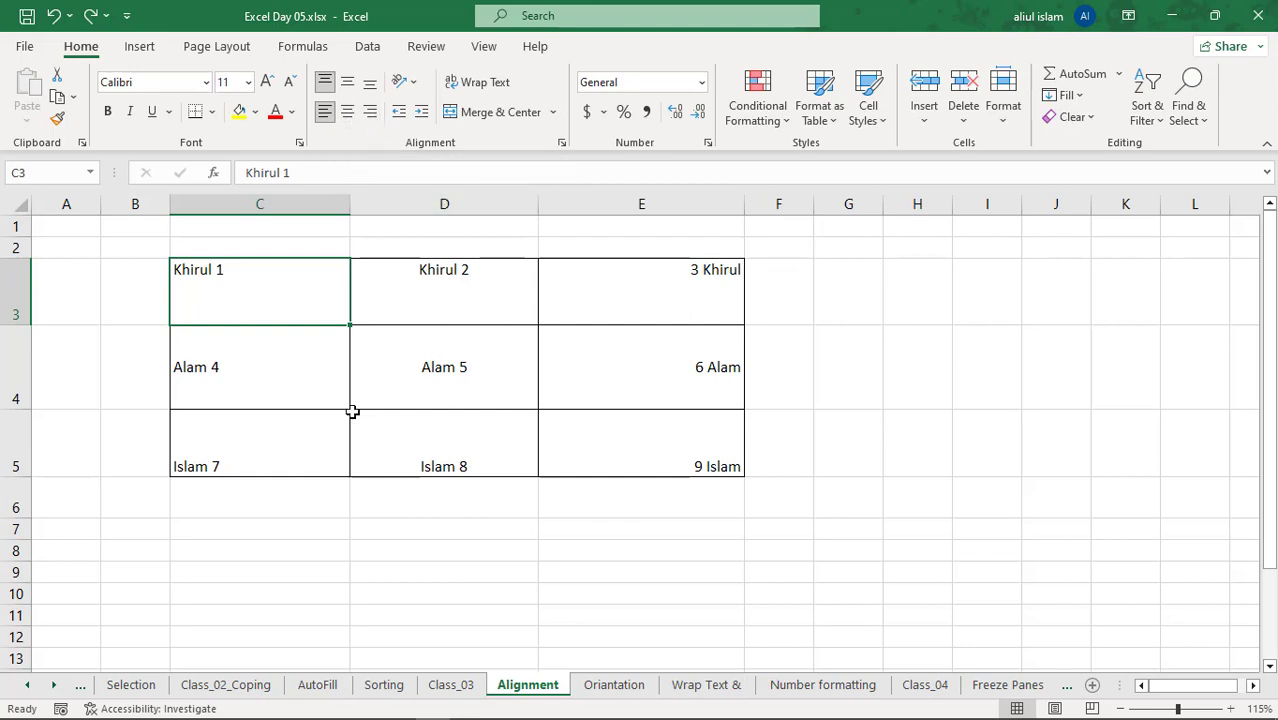
left_click(273, 376)
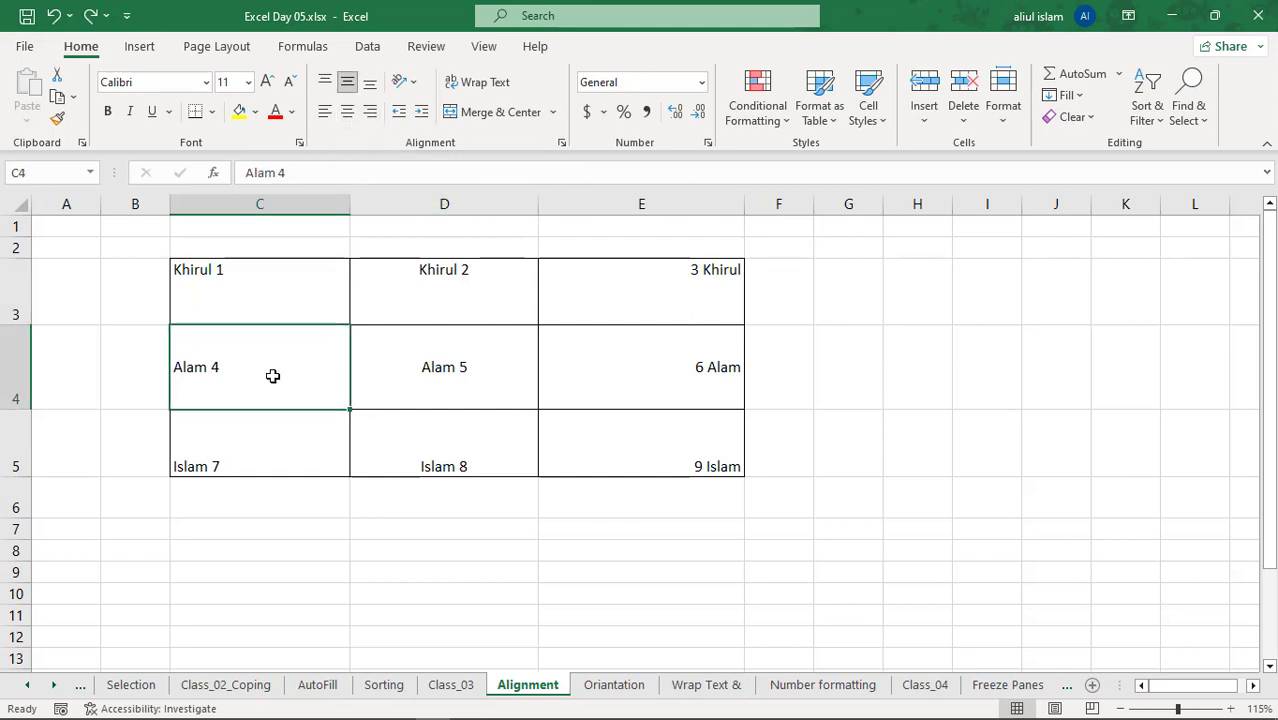
left_click(272, 286)
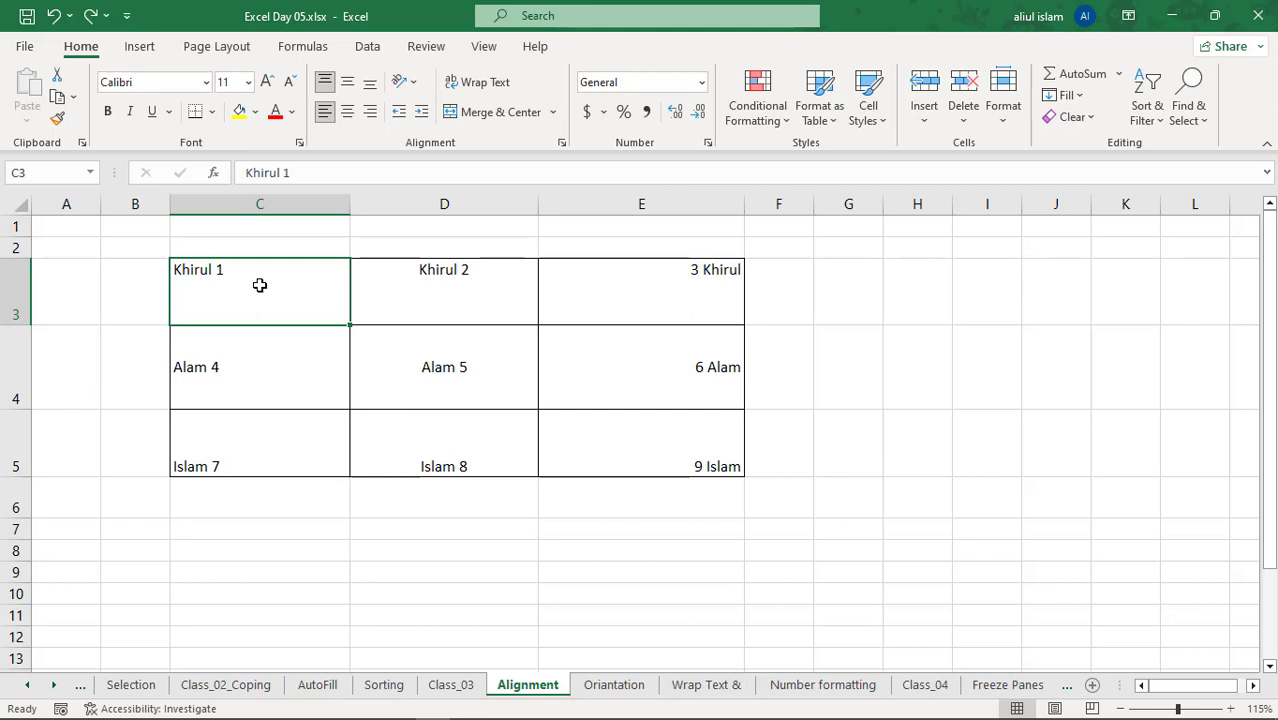
left_click(327, 83)
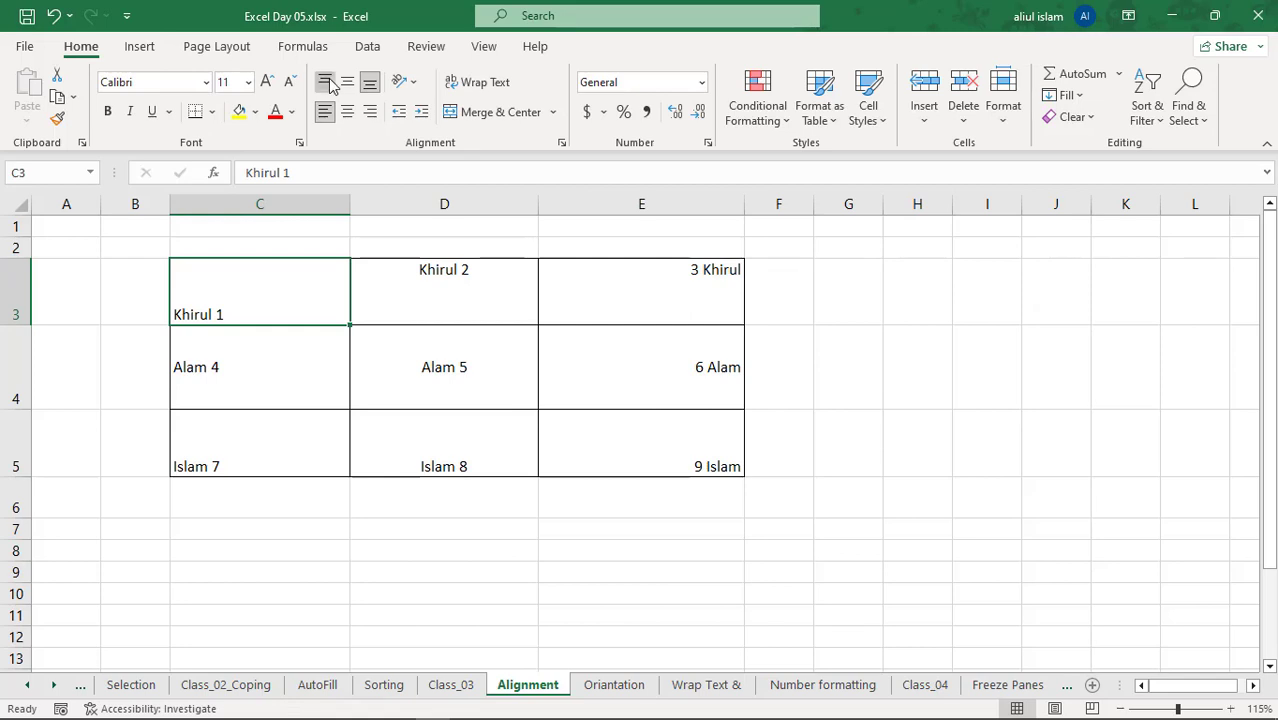
left_click(326, 82)
left_click(347, 82)
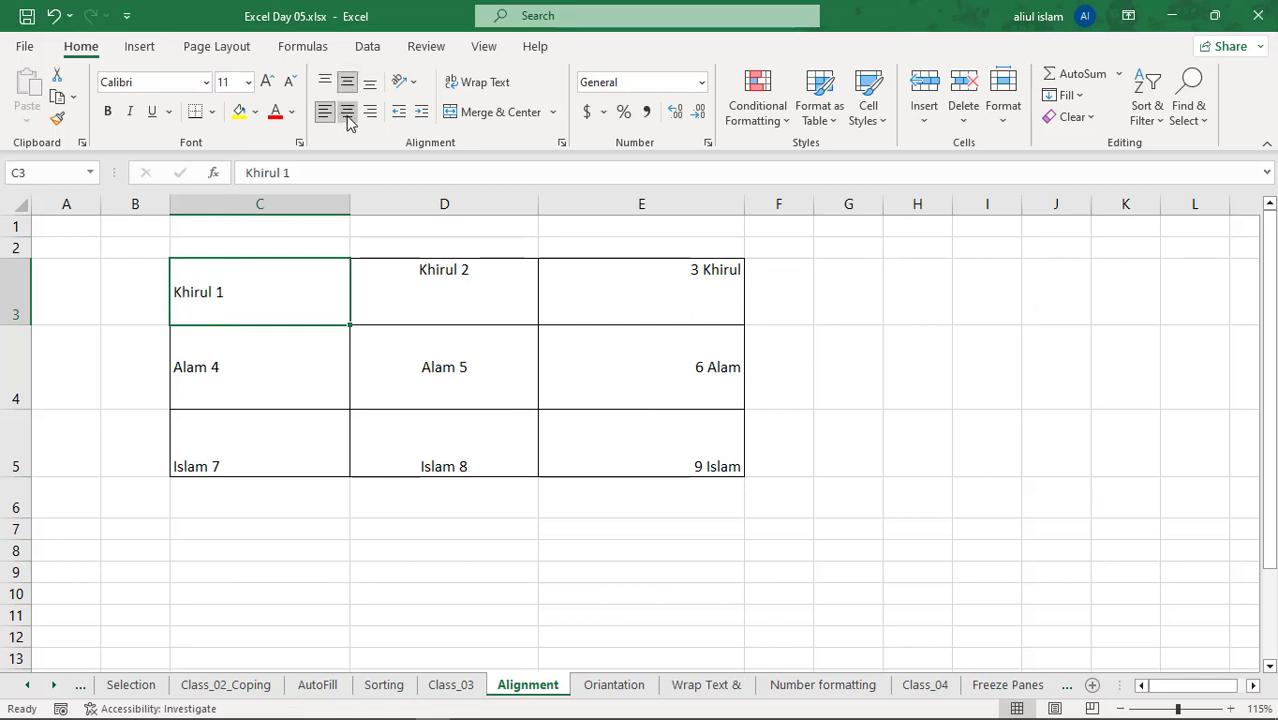
Try center, right and left horizontal alignment on cell C3, finishing with the text right-aligned at the top.
left_click(347, 111)
left_click(369, 111)
left_click(325, 112)
left_click(347, 112)
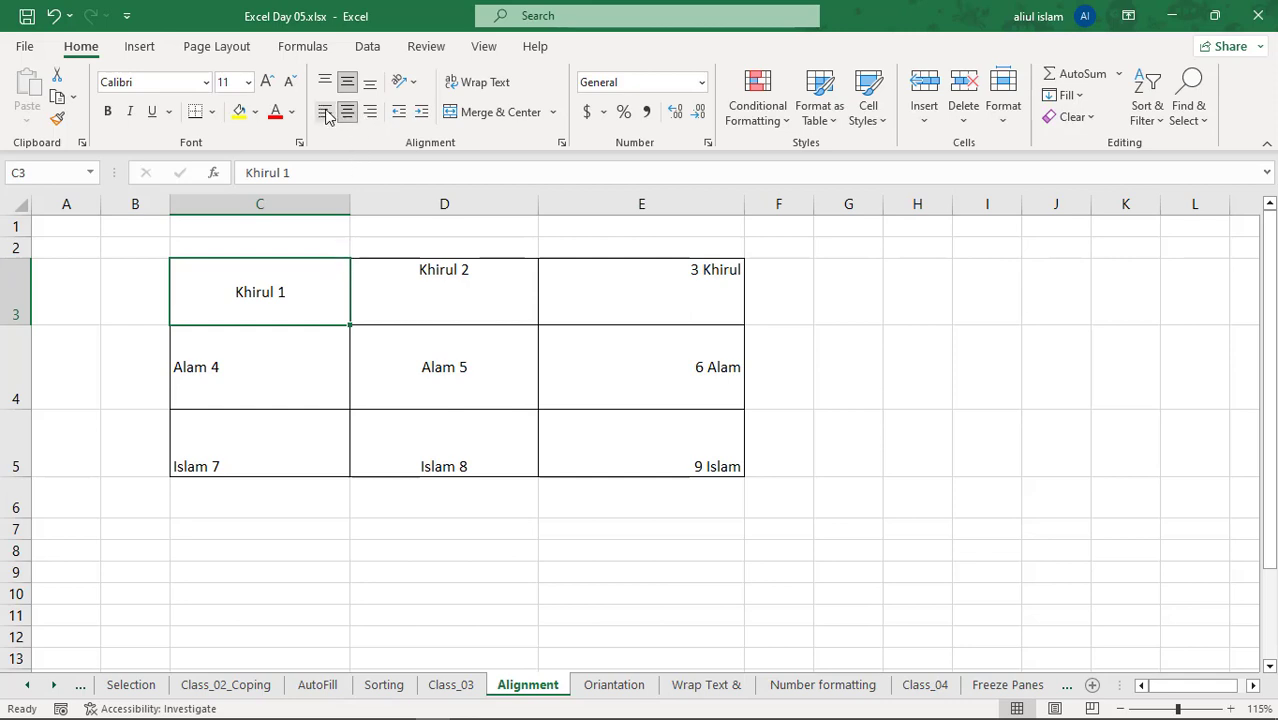
left_click(370, 113)
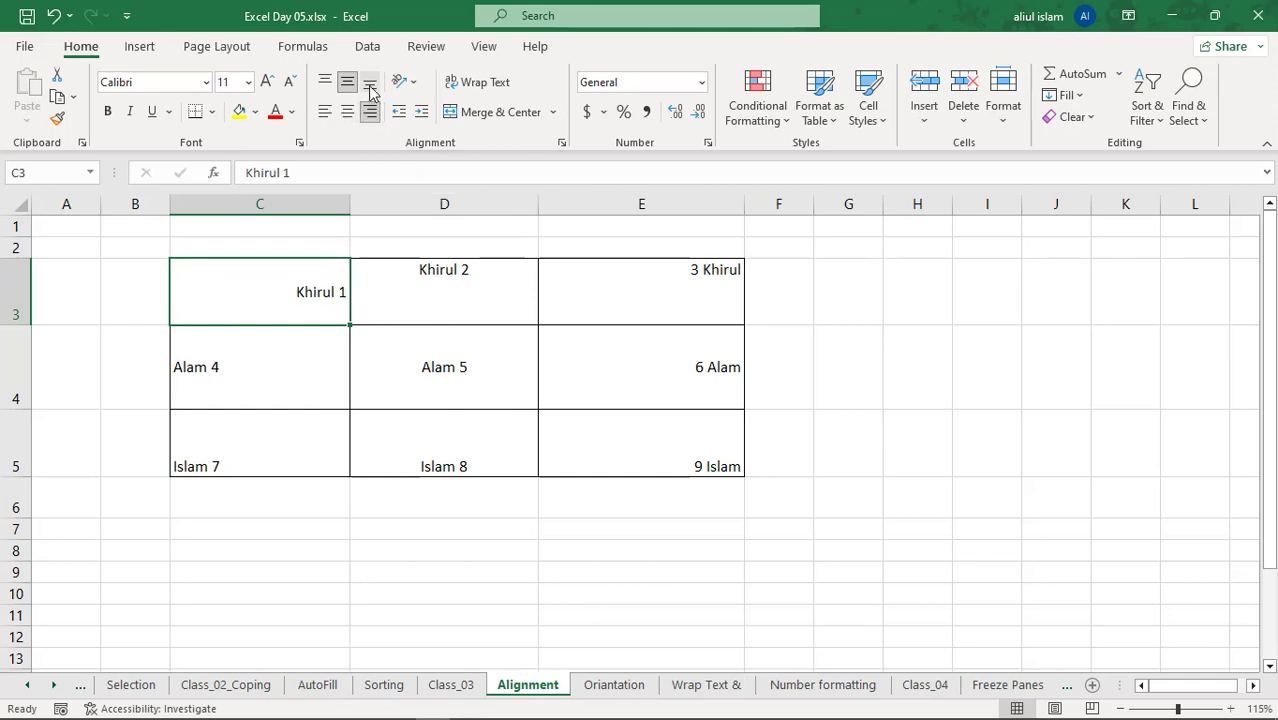
left_click(325, 83)
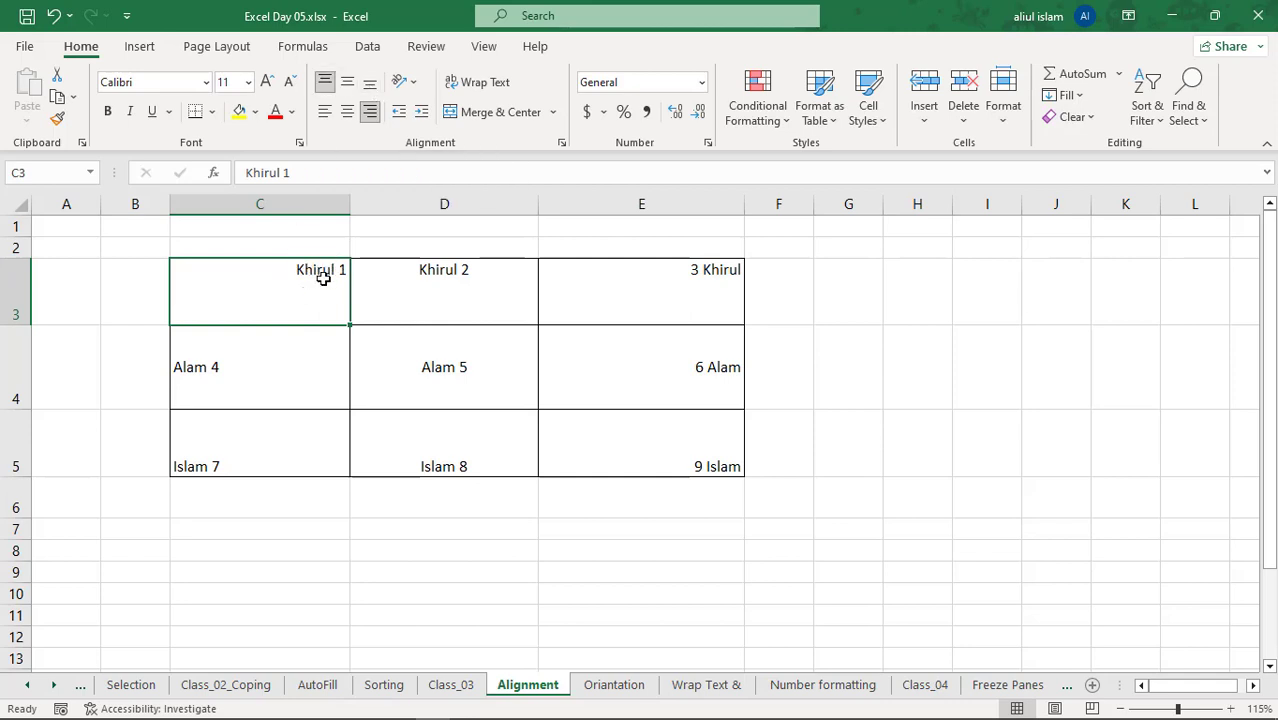
Try bottom and right alignment on the text in cell D3.
left_click(441, 276)
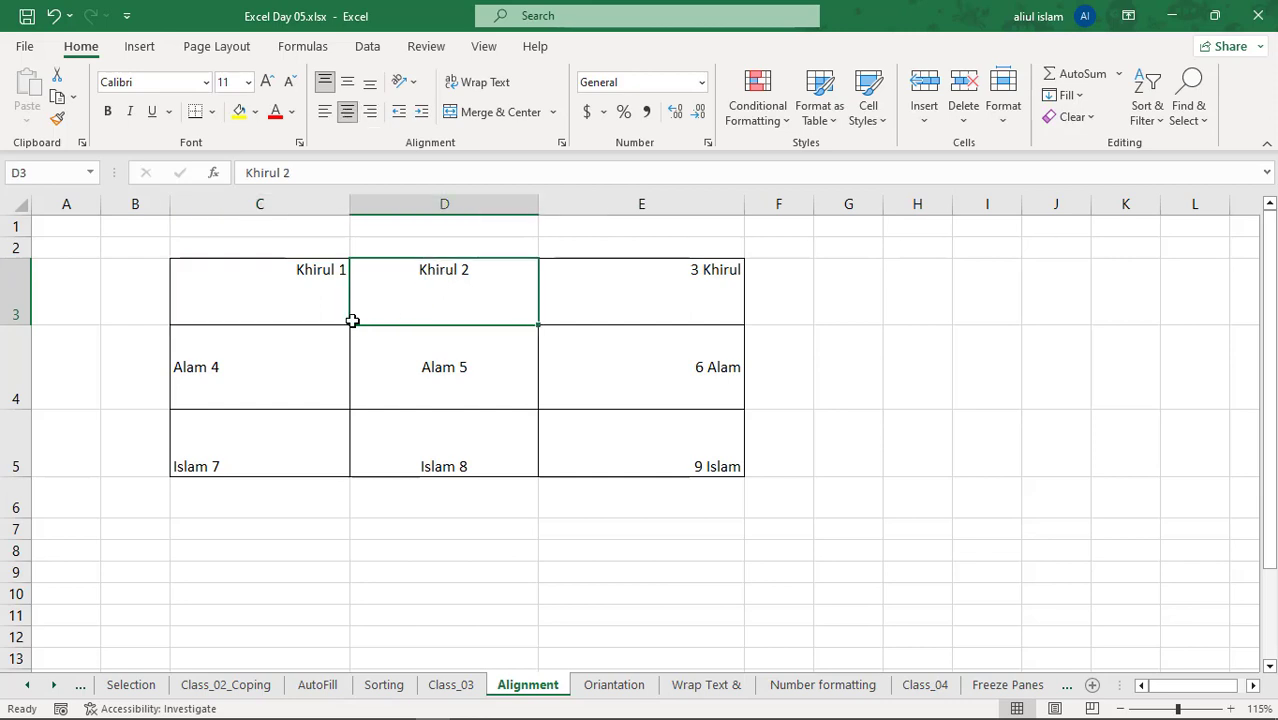
left_click(371, 88)
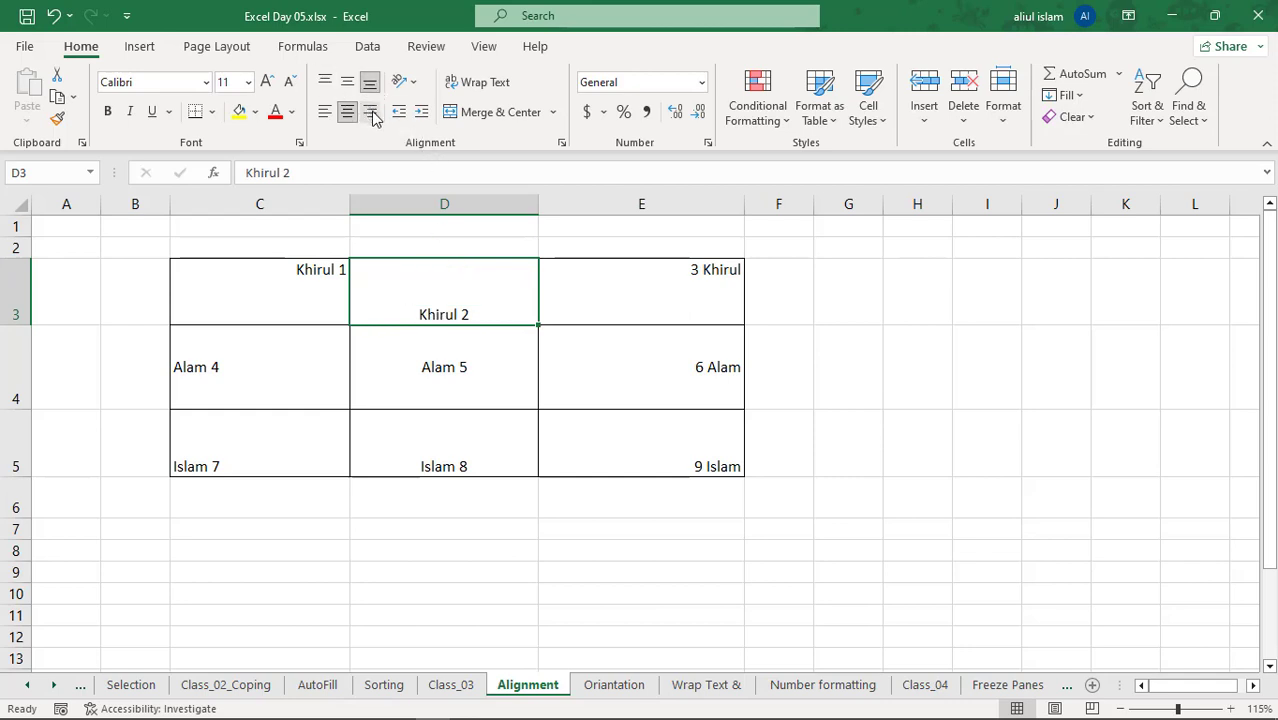
left_click(371, 113)
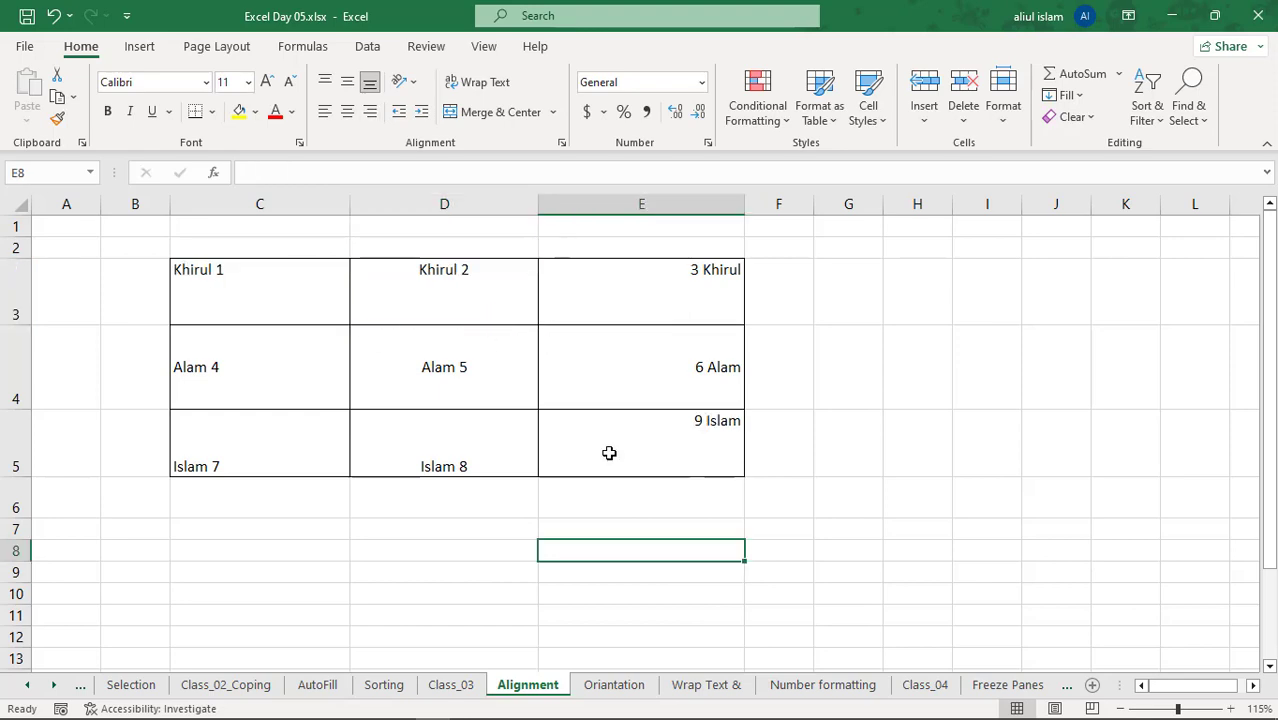
Switch to the PowerPoint class notes and highlight the bullet on horizontally aligning contents in a cell range.
left_click(606, 450)
key("alt+Tab")
left_click_drag(560, 306, 379, 278)
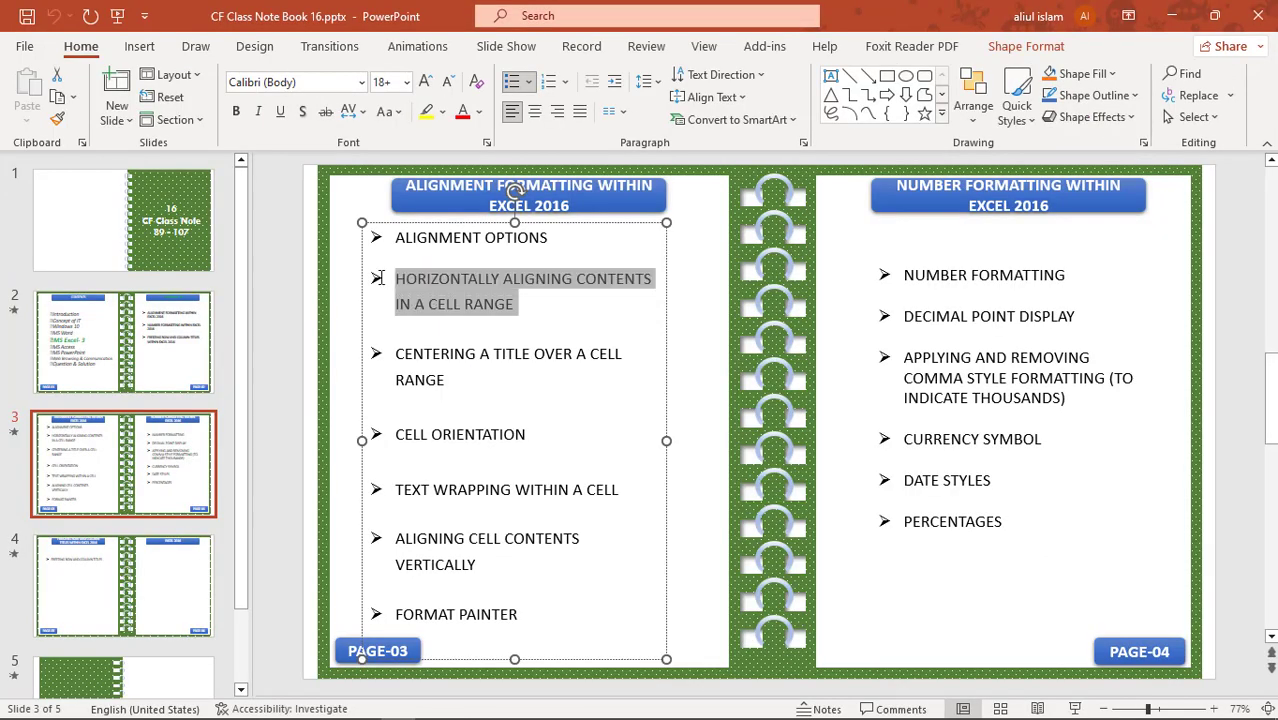
left_click(506, 400)
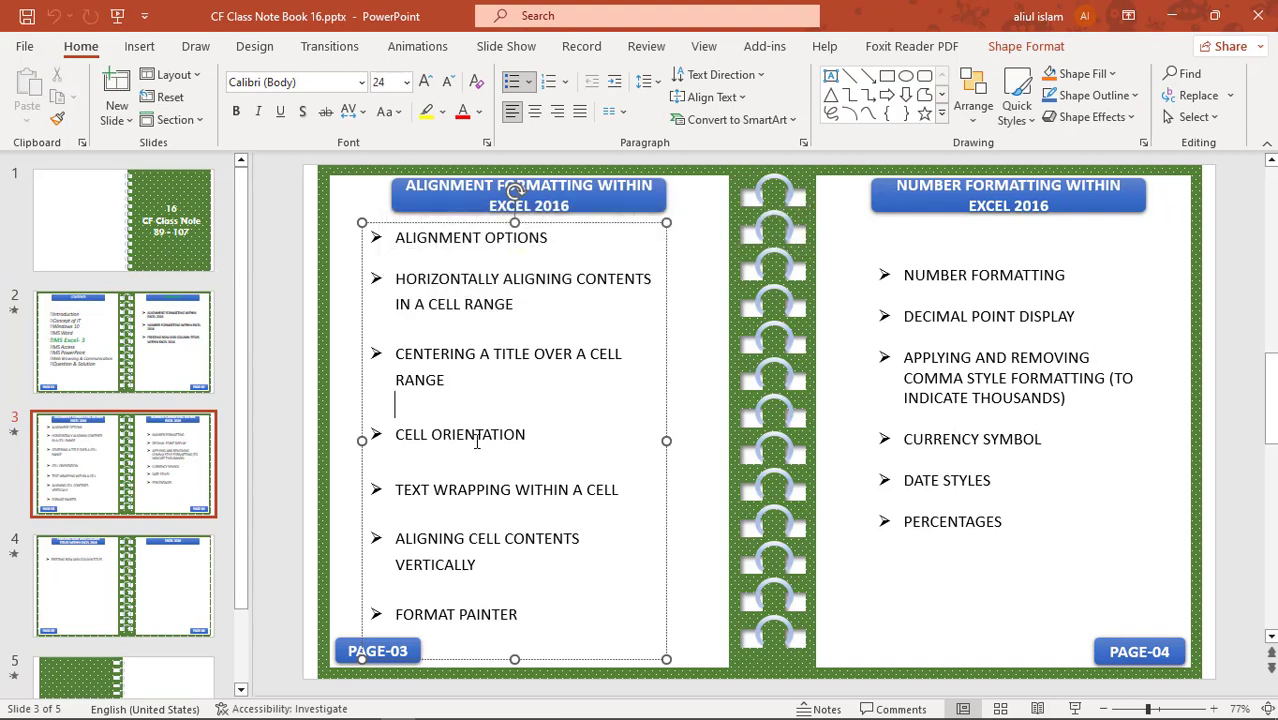
Return to the Excel workbook and select the bordered range C3:E5 to show what a cell range is.
left_click(430, 708)
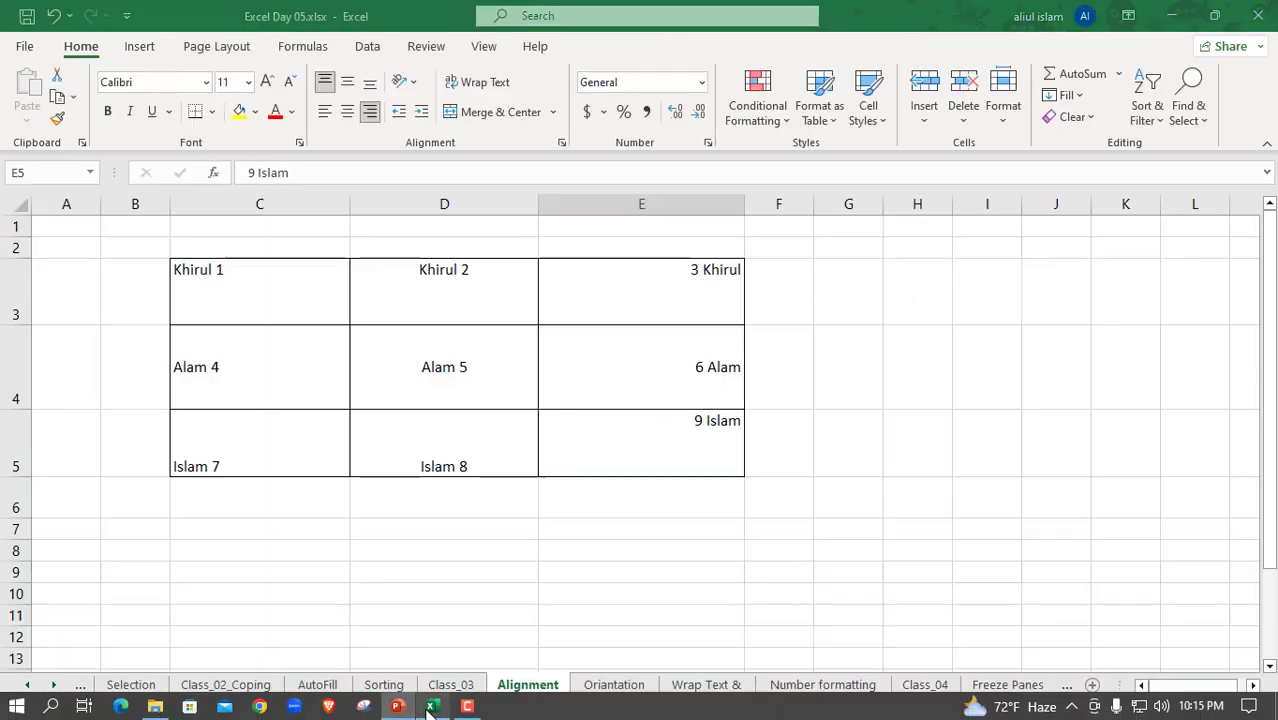
left_click(411, 456)
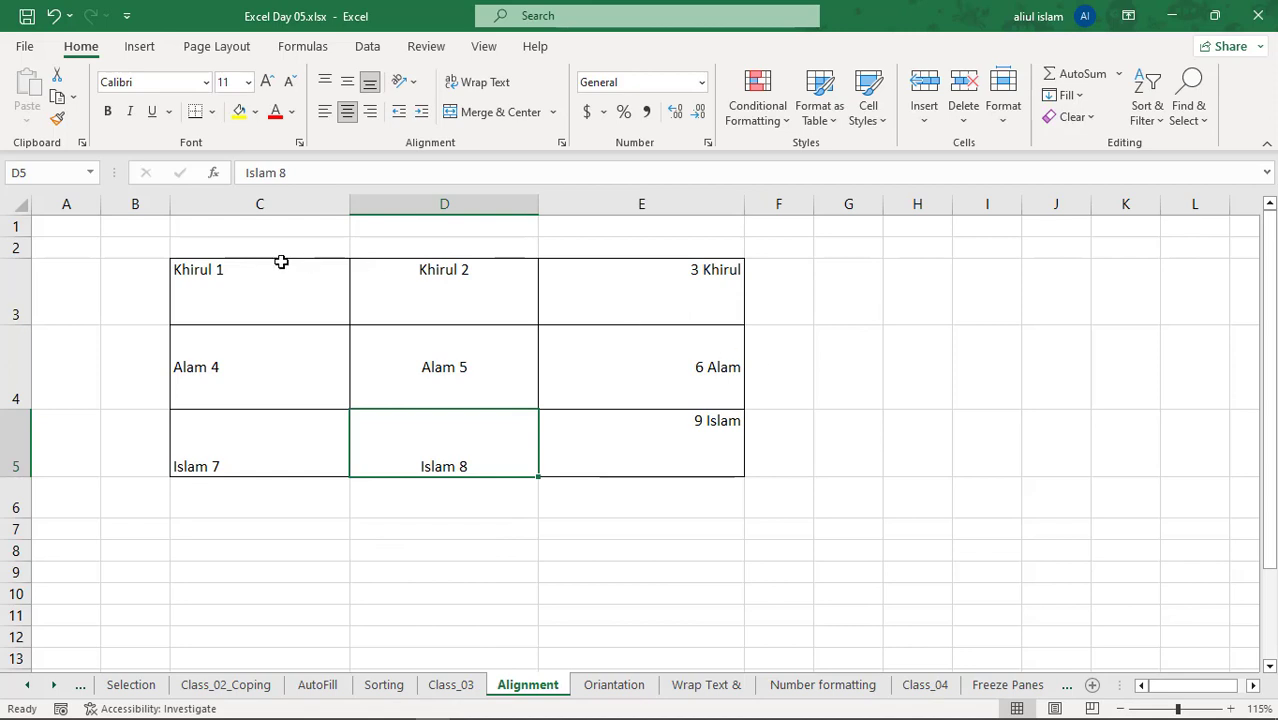
left_click(240, 274)
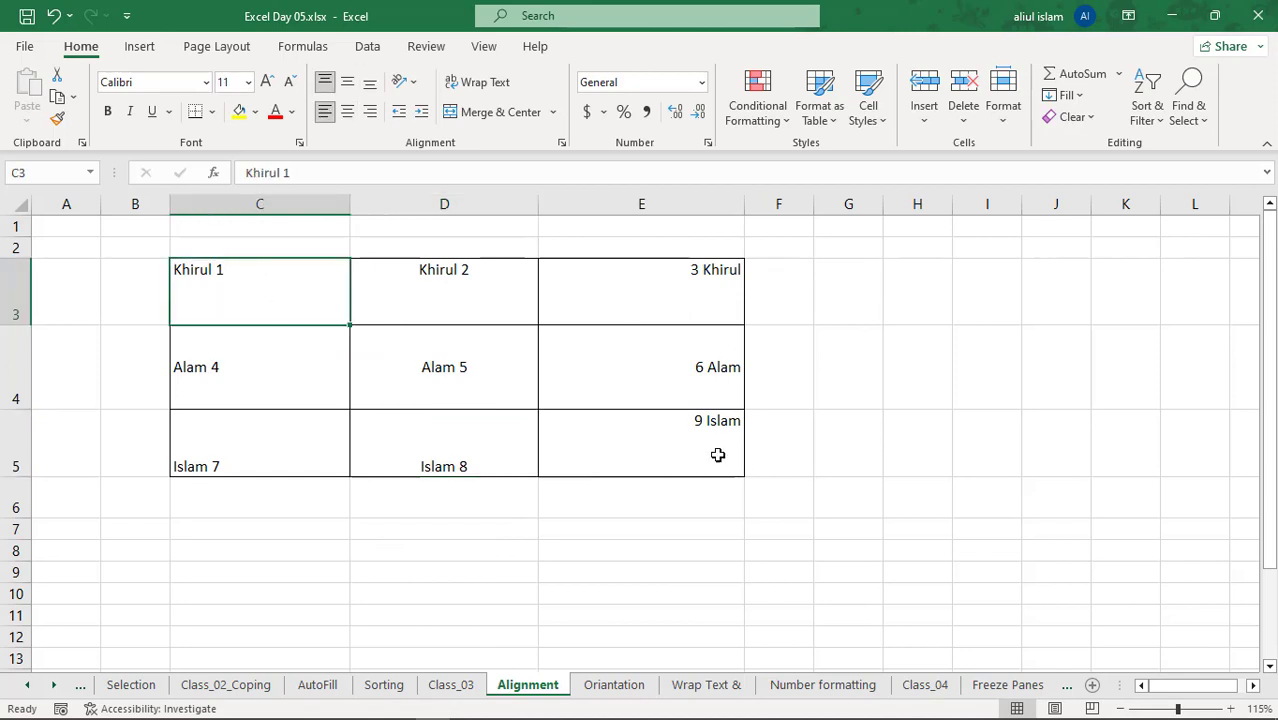
left_click_drag(219, 285, 664, 446)
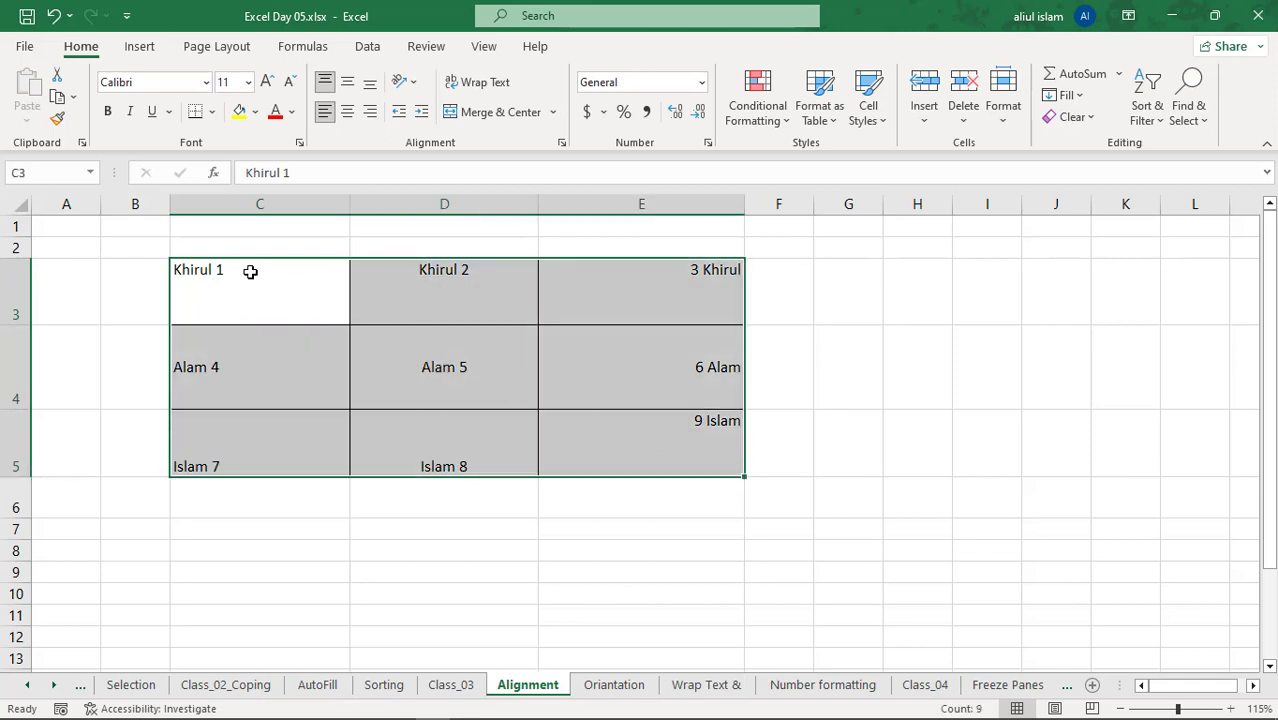
left_click(388, 322)
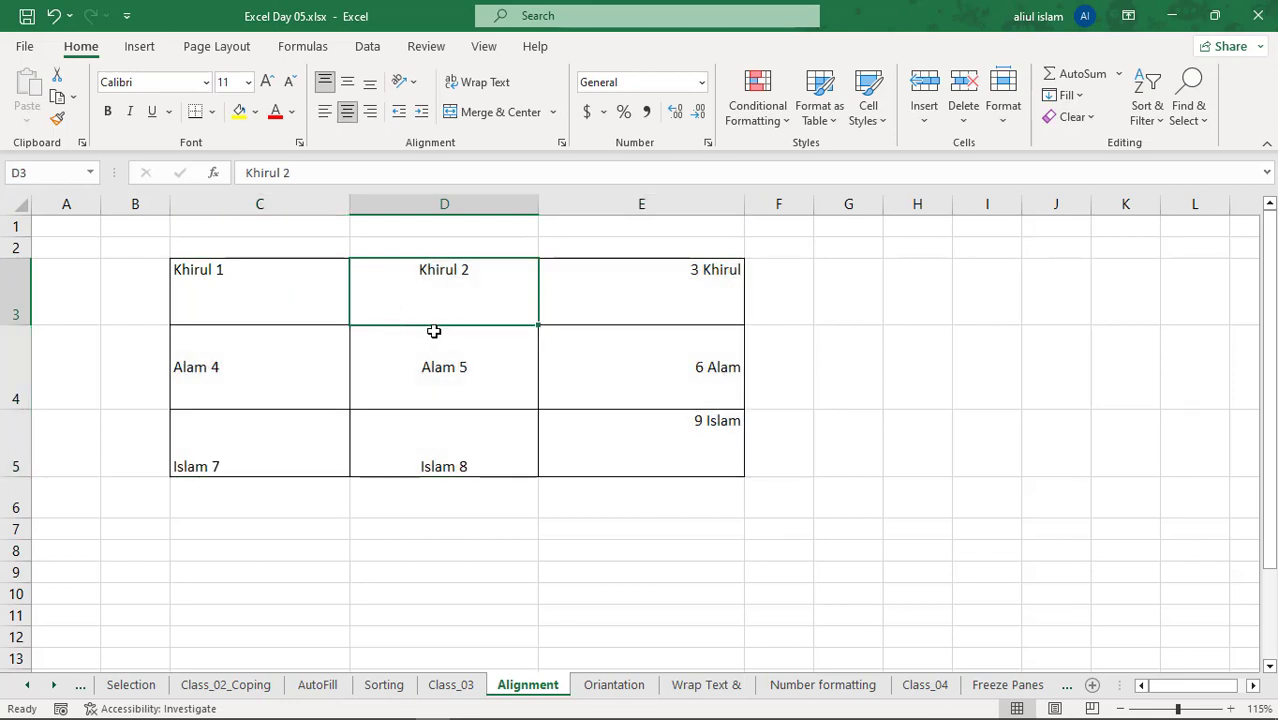
left_click(256, 302)
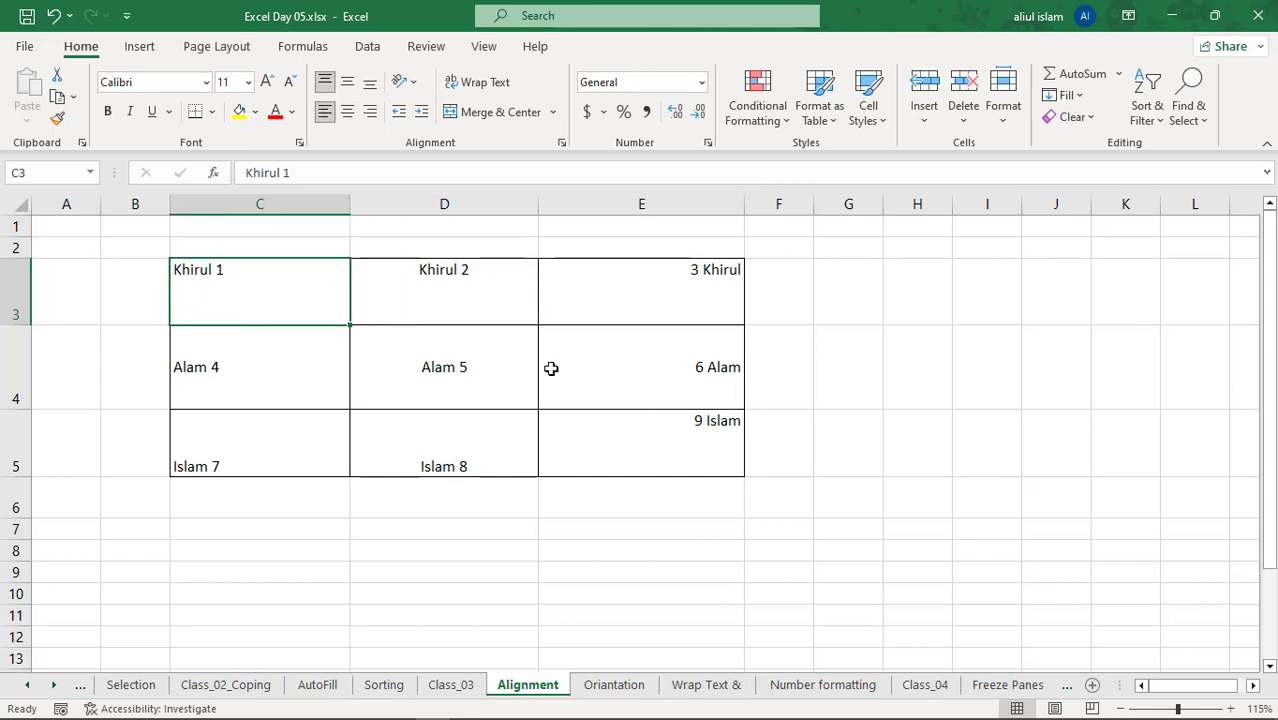
Select the empty range G3:L6 as a second example of a cell range, extending the selection from G3.
left_click(874, 286)
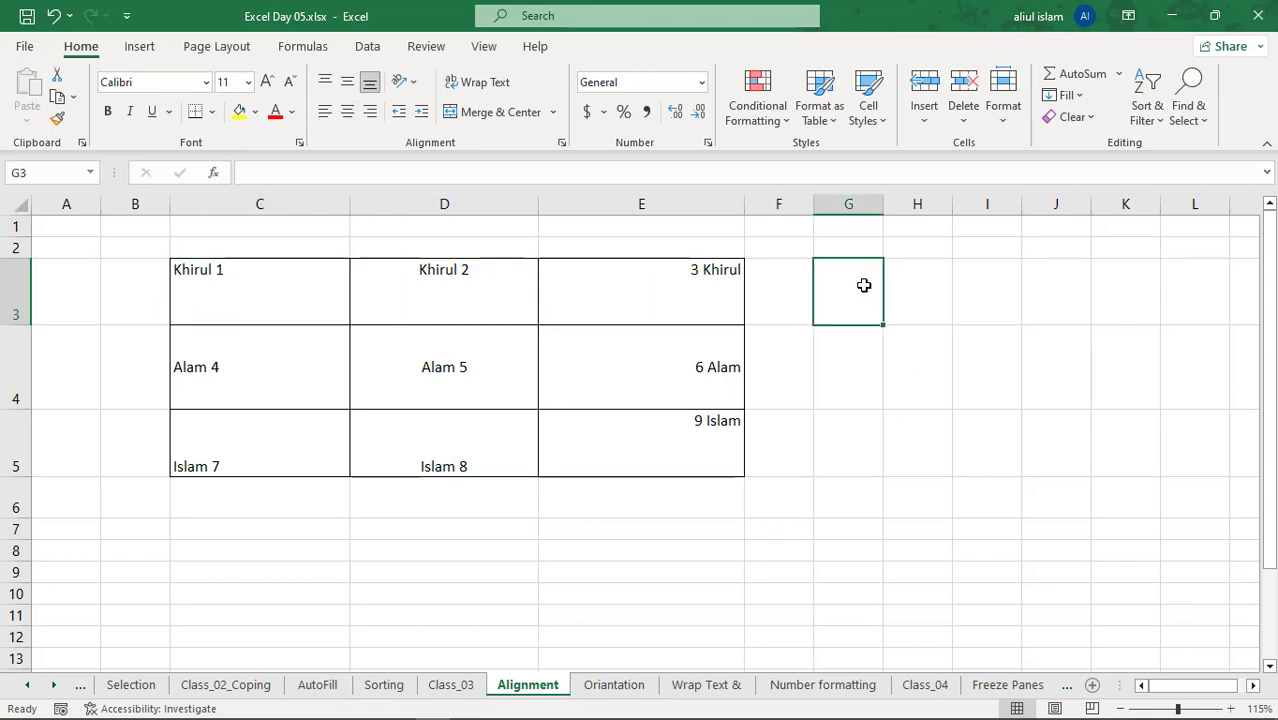
left_click_drag(860, 283, 1179, 500)
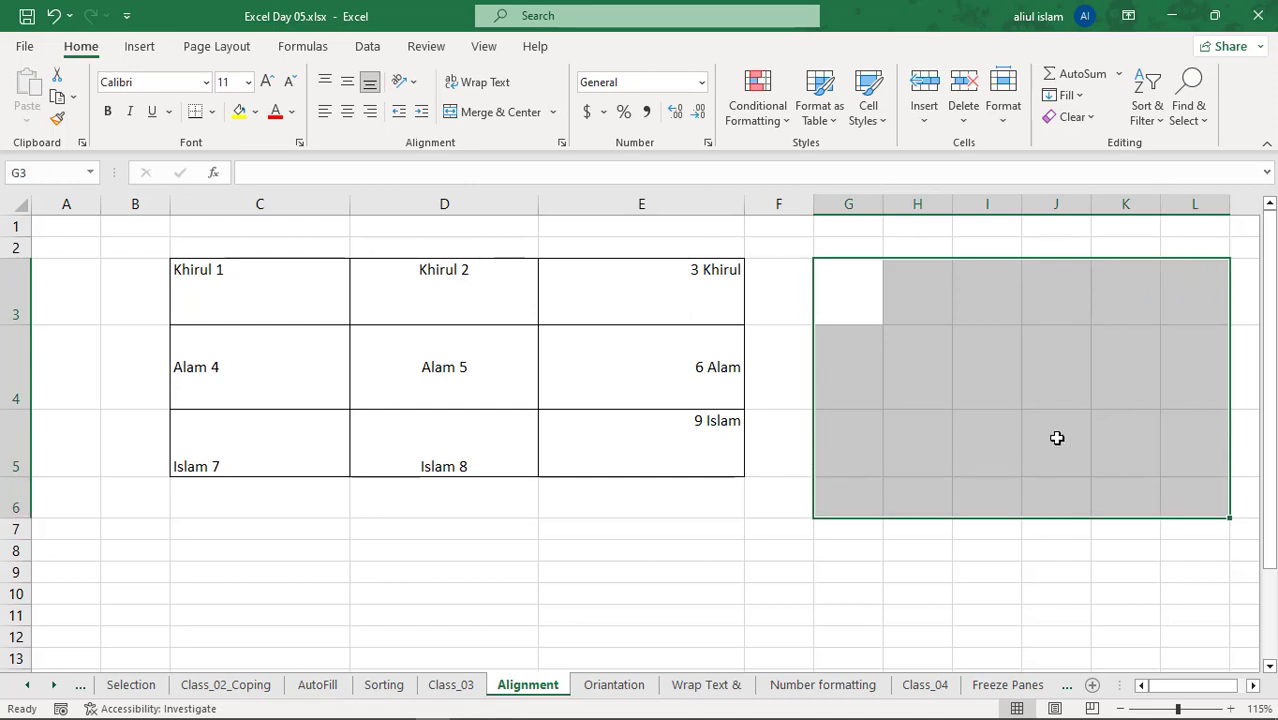
mouse_move(1214, 488)
left_mouse_down()
mouse_move(1249, 508)
mouse_move(1216, 506)
left_mouse_up()
left_click(839, 280)
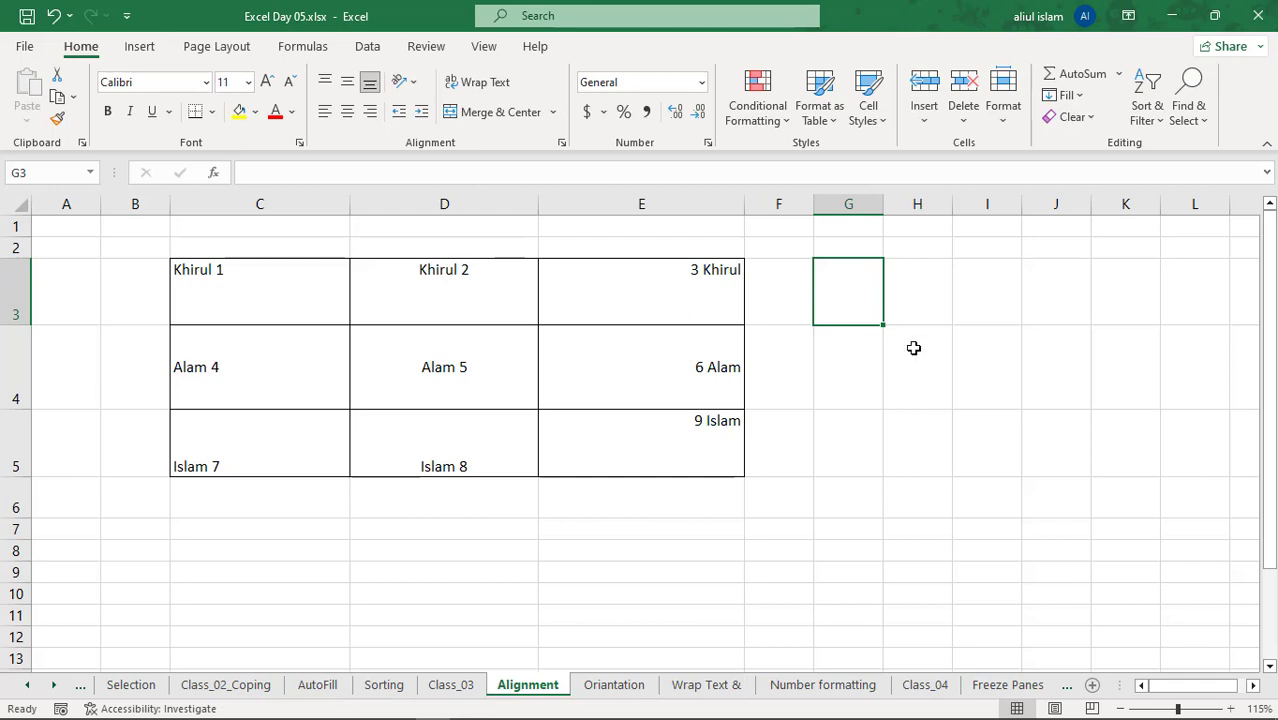
left_click(1204, 501, "shift")
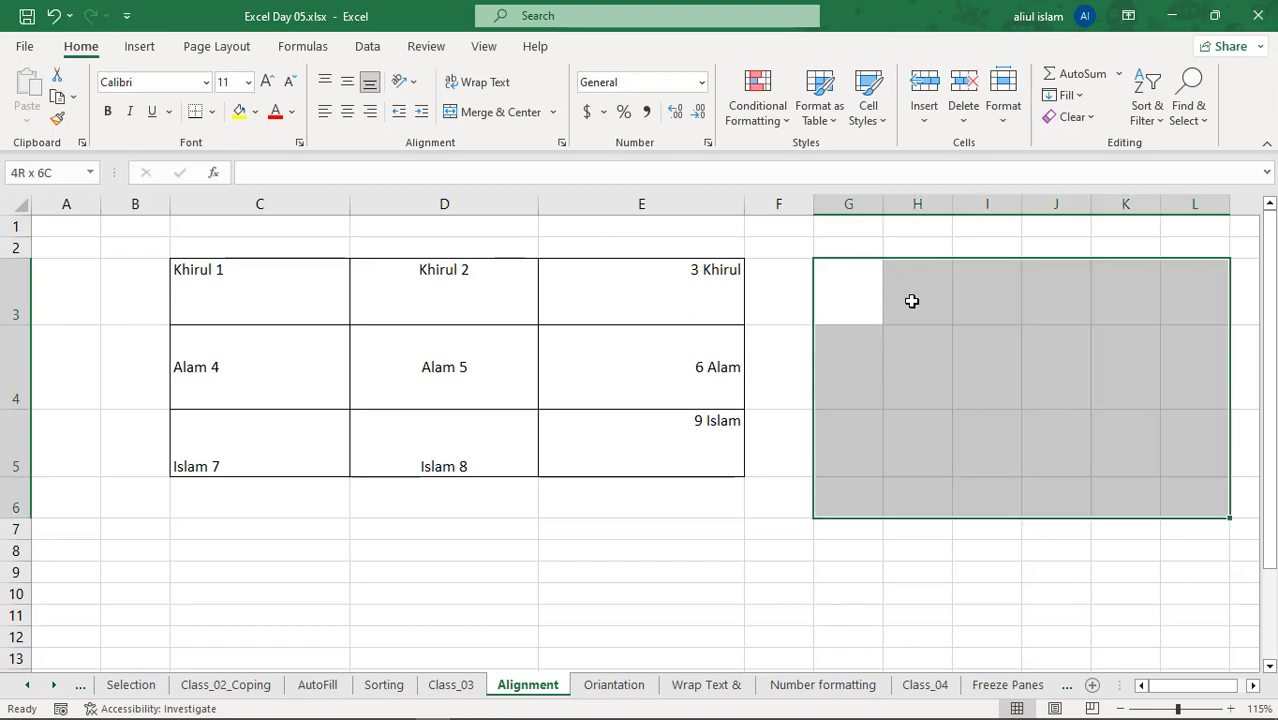
Check the PowerPoint notes, then center the contents of Excel range C3:E5 horizontally and vertically.
key("alt+Tab")
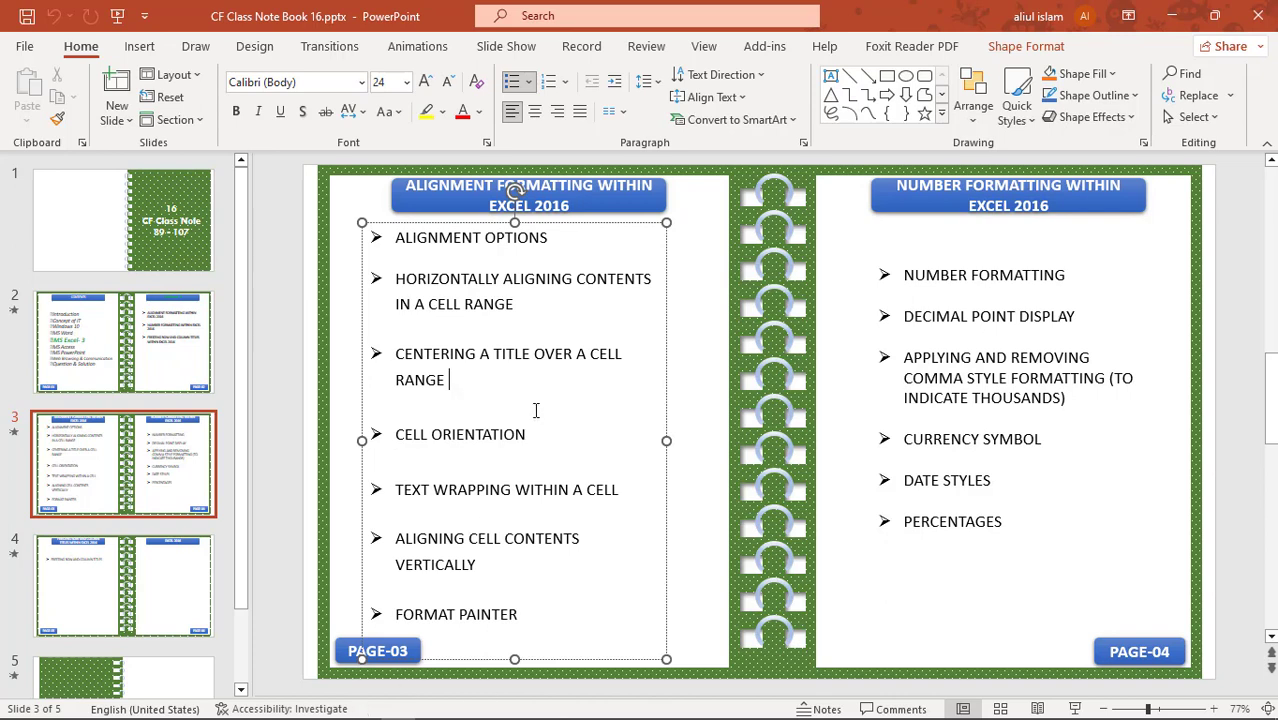
key("alt+Tab")
left_click_drag(185, 278, 655, 448)
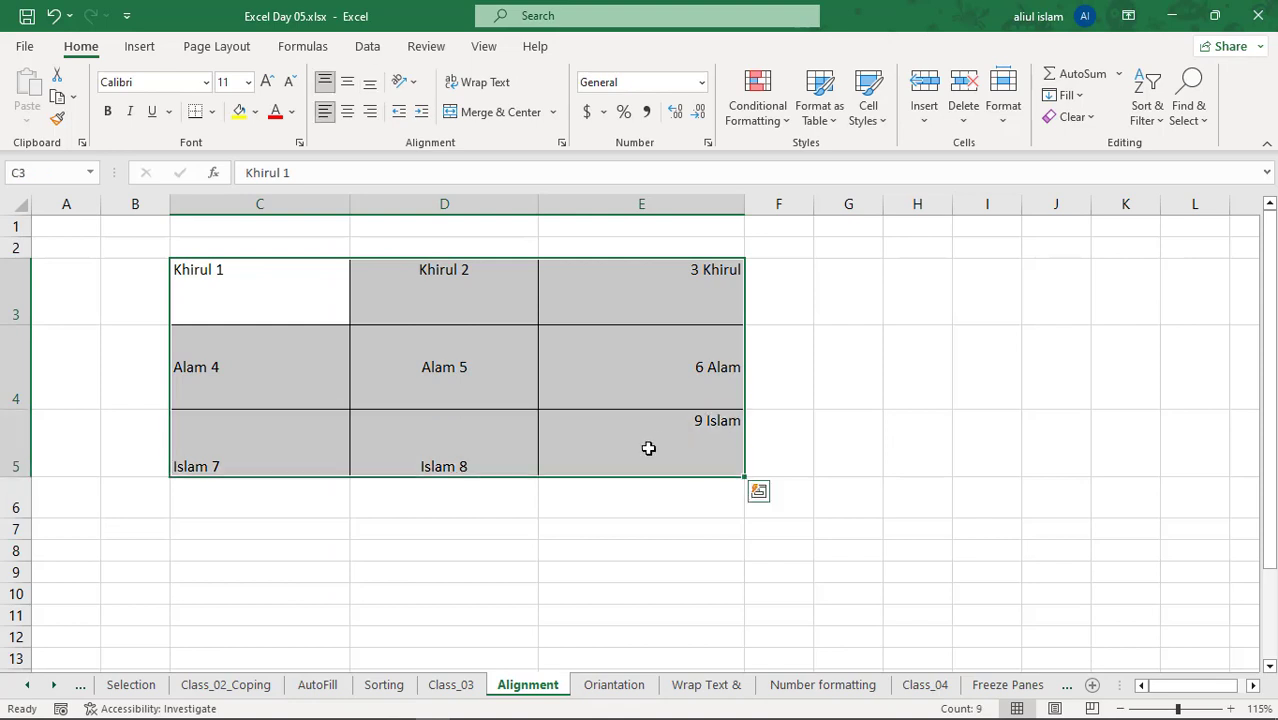
left_click(348, 113)
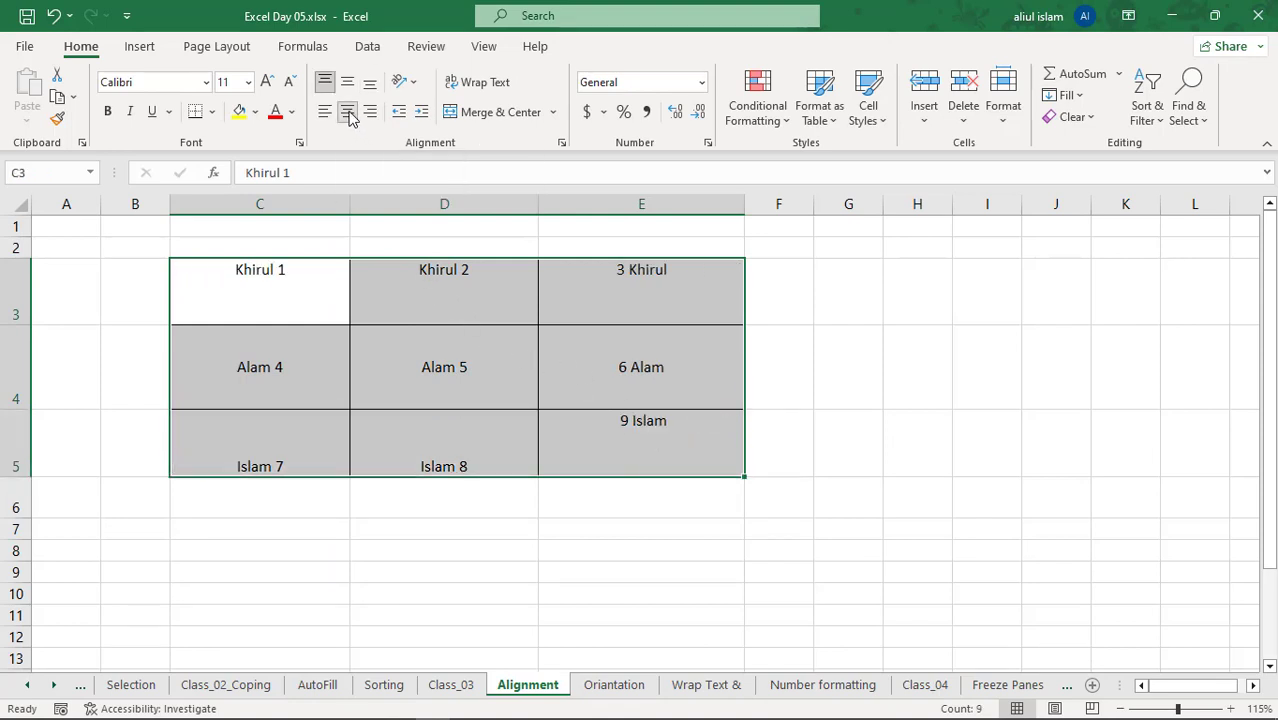
left_click(347, 82)
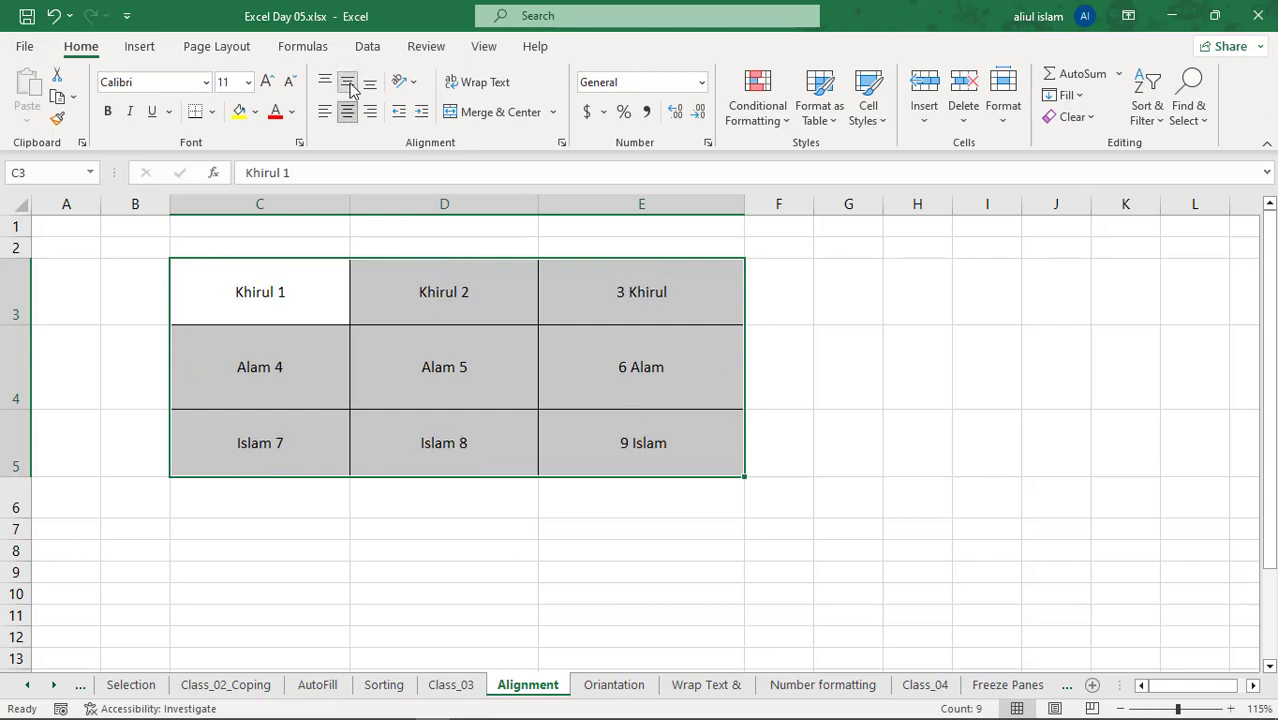
Toggle the horizontal and vertical centering of C3:E5 off and back on.
left_click(348, 112)
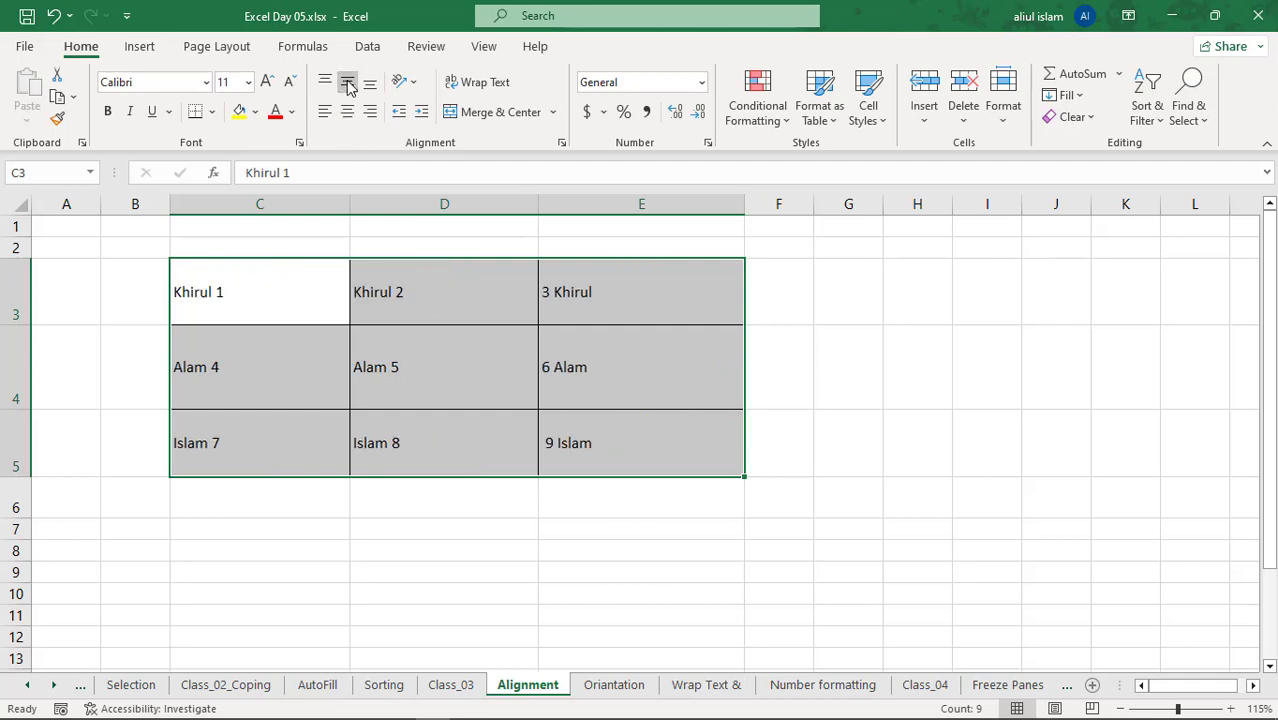
left_click(347, 82)
left_click(348, 112)
left_click(347, 82)
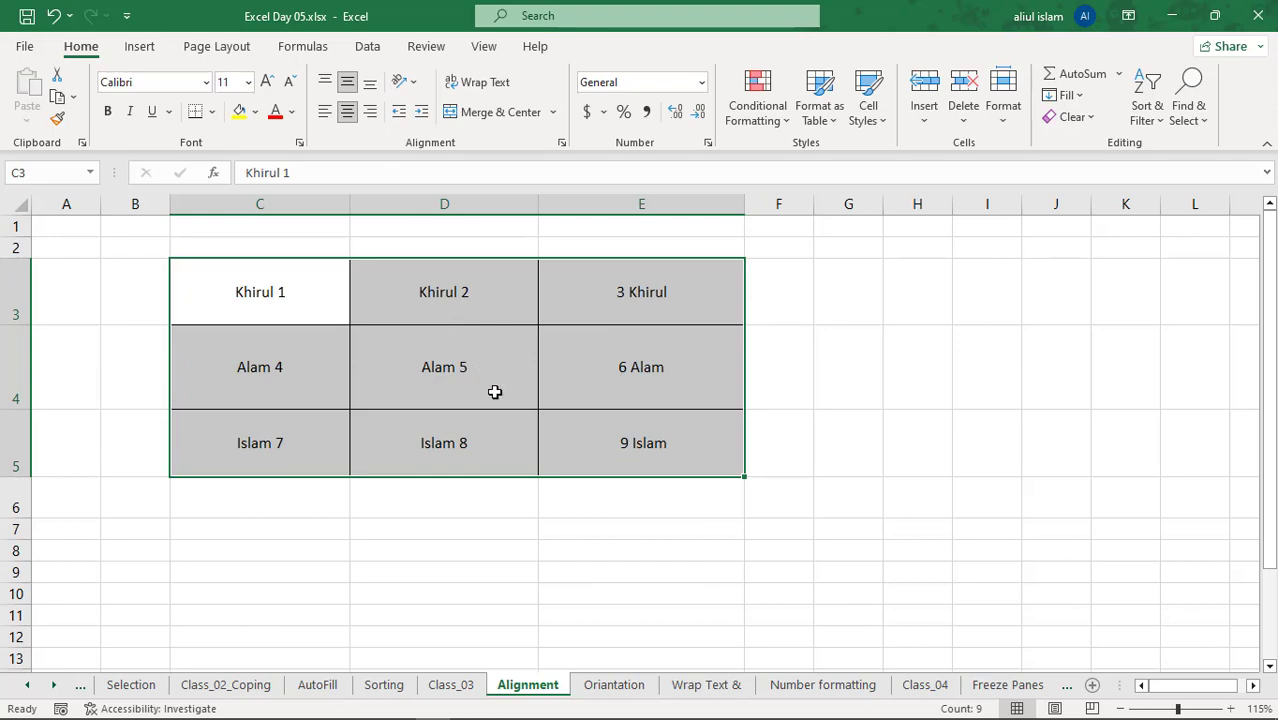
Switch to the PowerPoint class notes and look up the cell orientation topic.
left_click(397, 706)
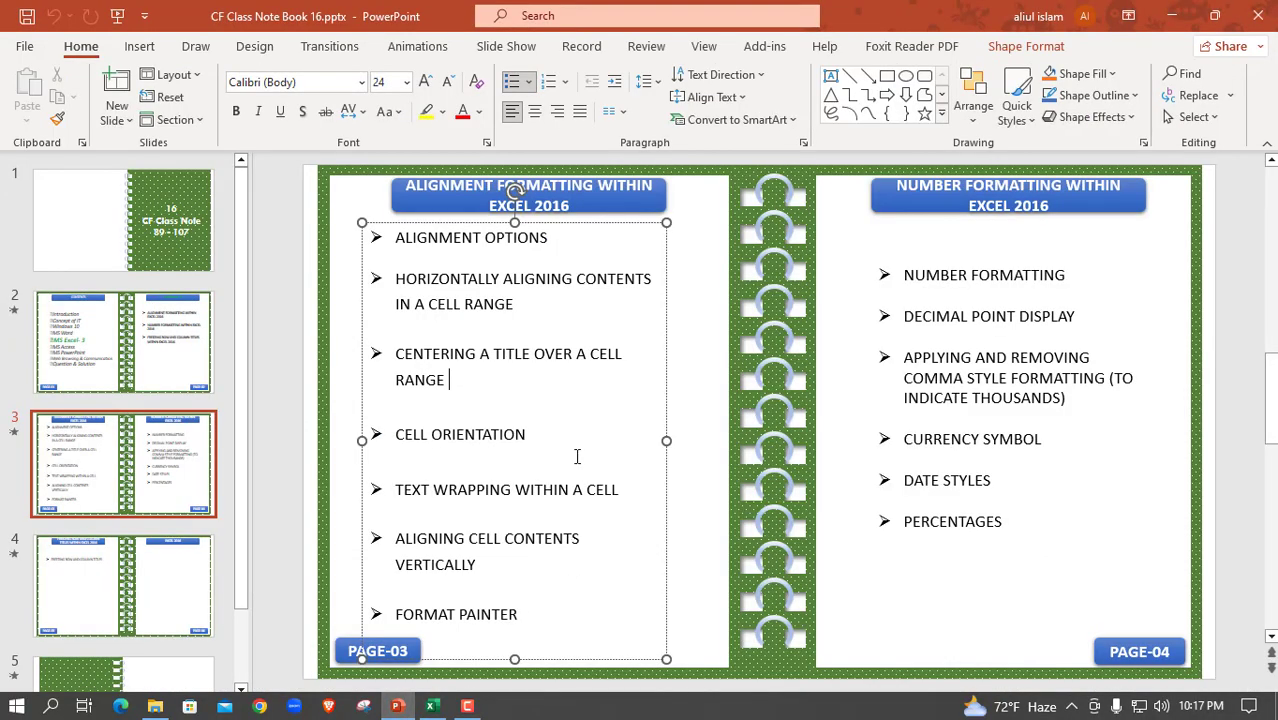
left_click(577, 460)
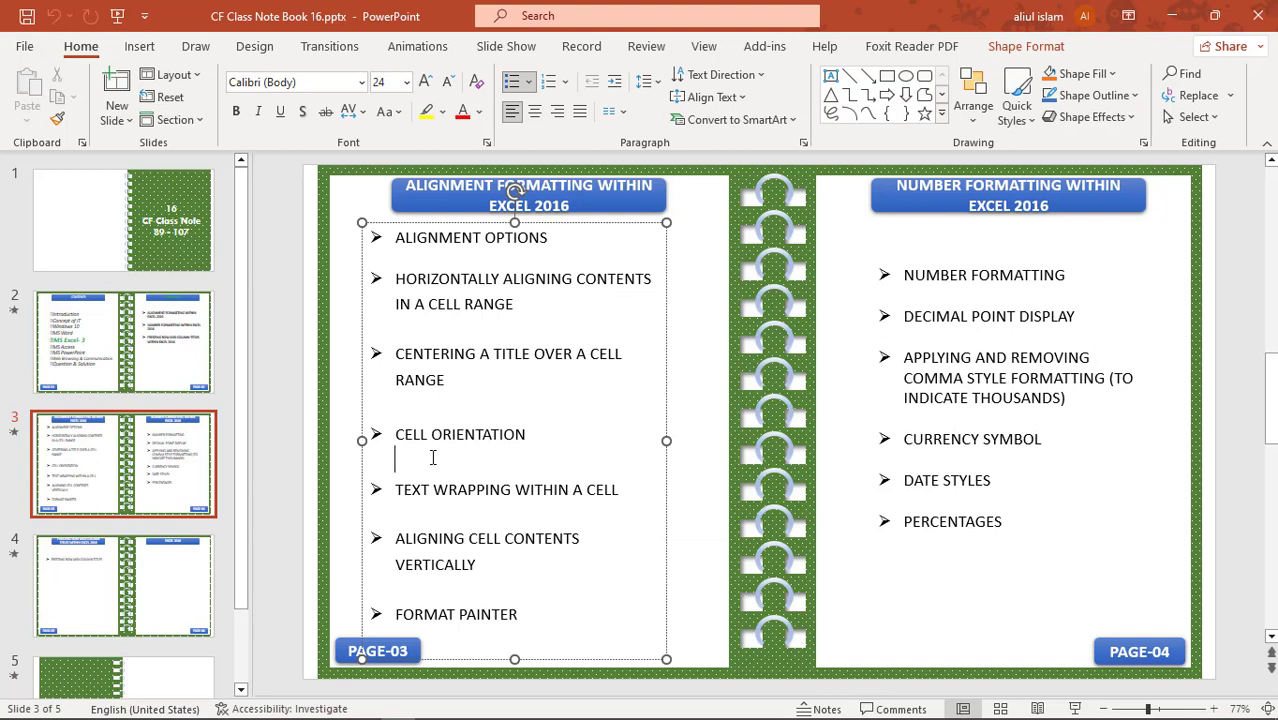
mouse_move(500, 715)
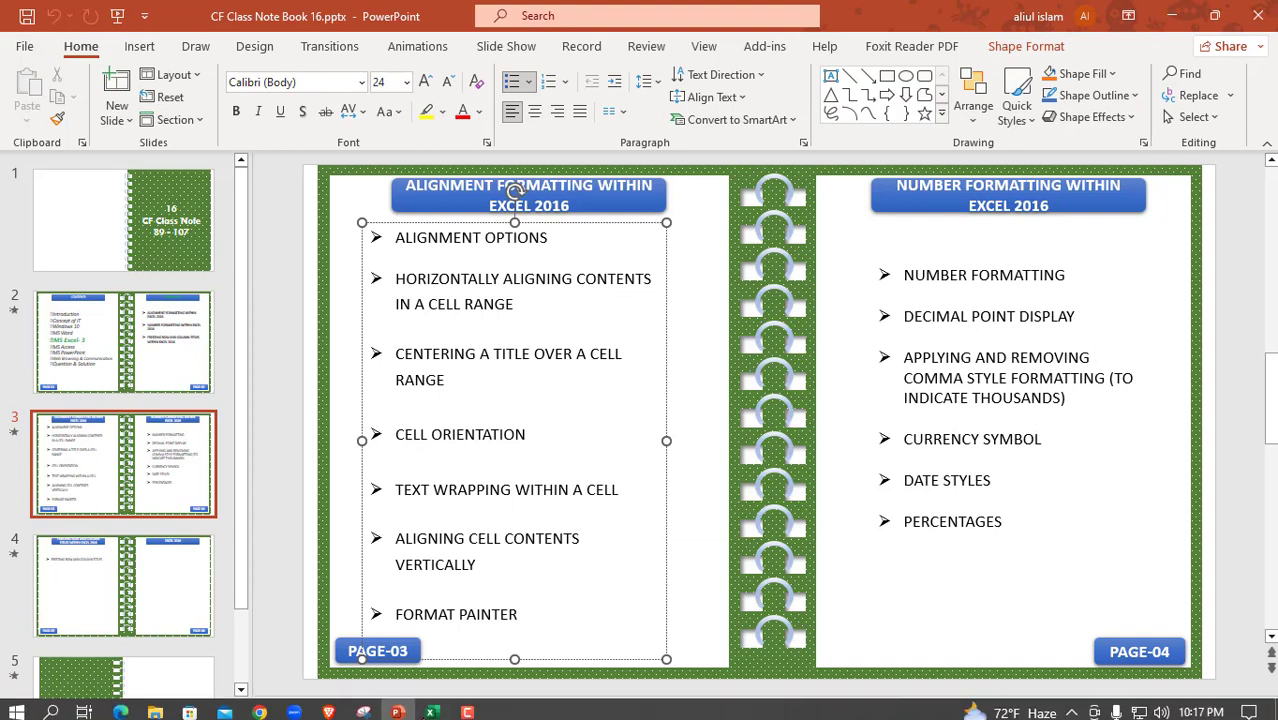
Return to the Excel workbook, open the Oriantation sheet and select the Sales 2022 header in E4.
left_click(436, 706)
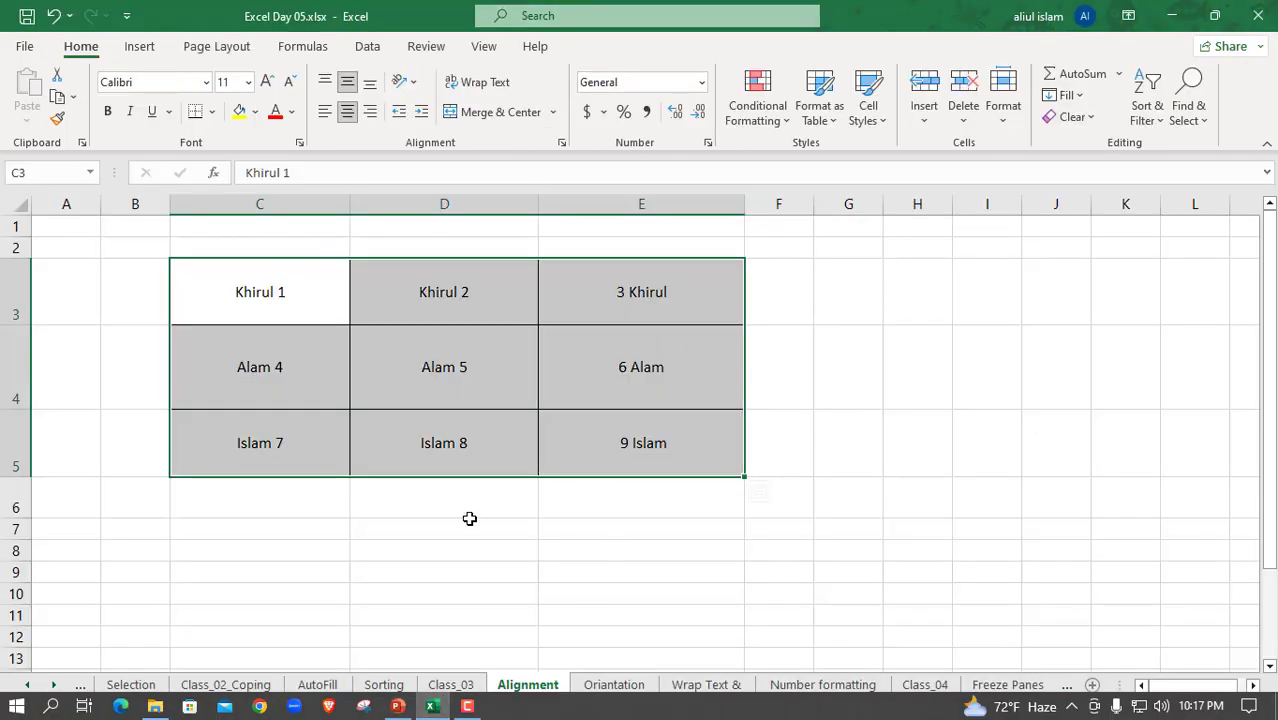
left_click(462, 528)
left_click(623, 688)
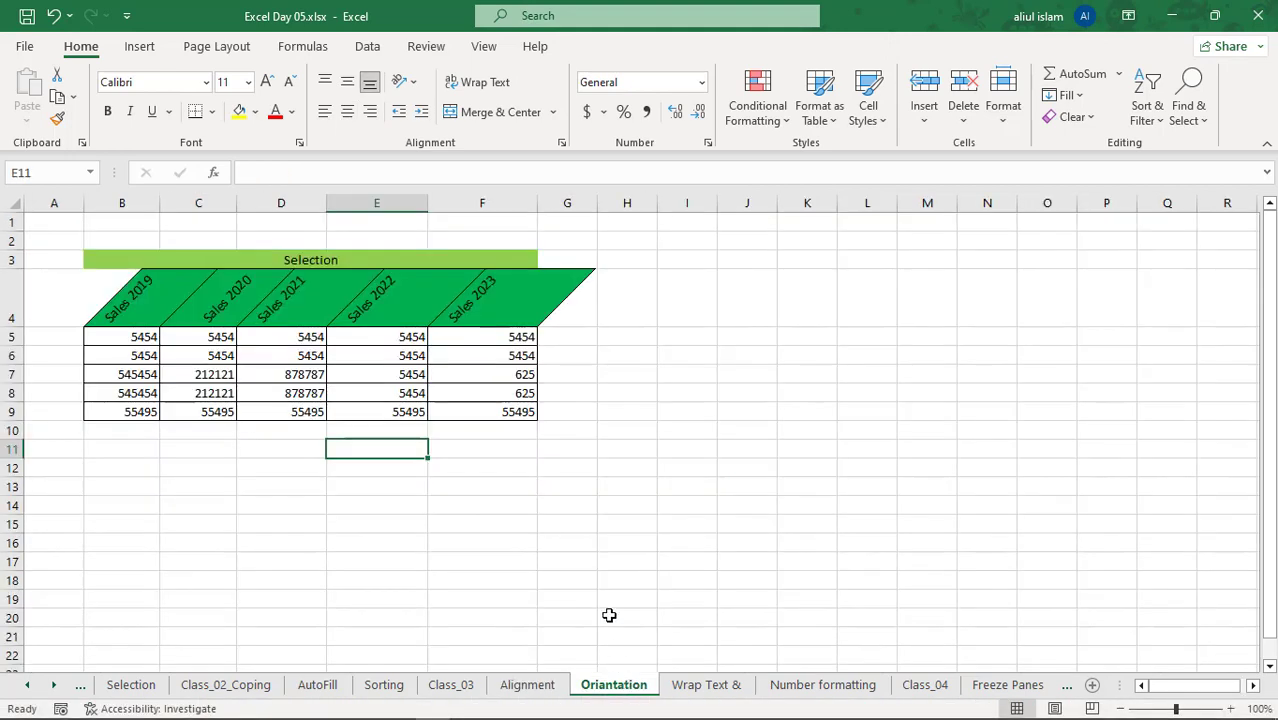
left_click(385, 318)
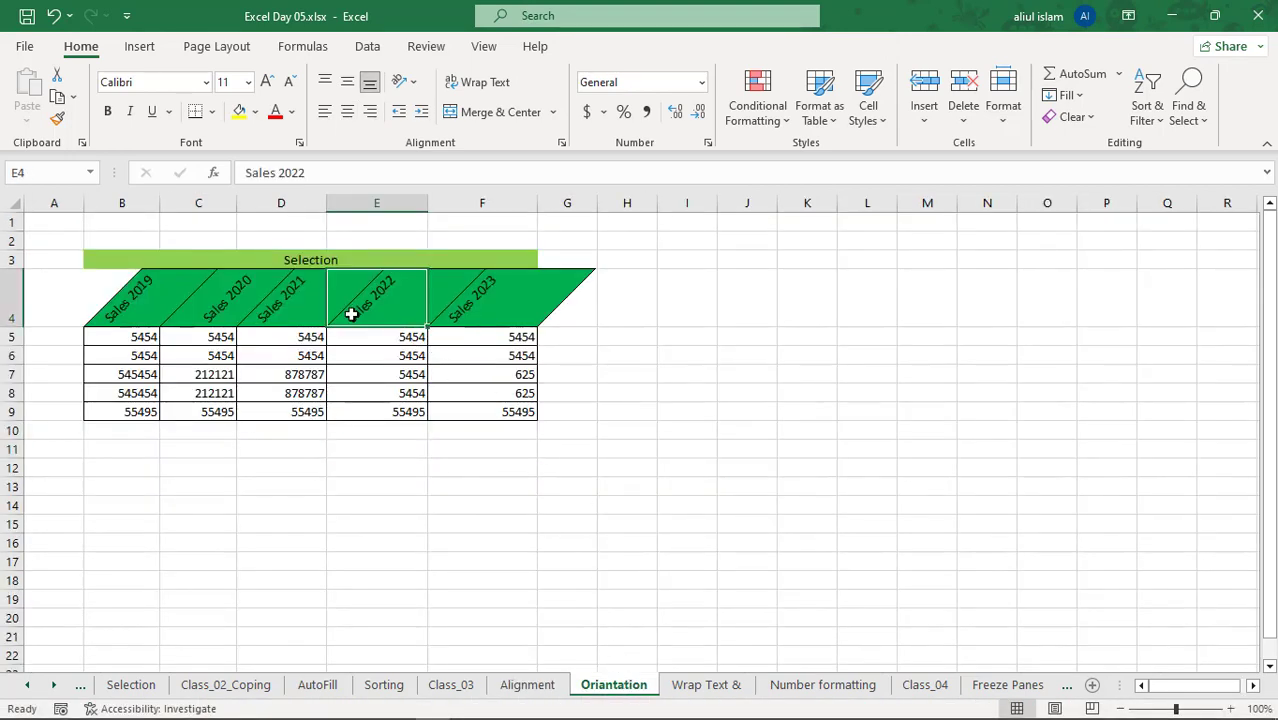
Reset the Sales headers in B4:F4 to horizontal text and reapply the Angle Counterclockwise orientation to them.
left_click(81, 291)
left_click_drag(100, 290, 548, 297)
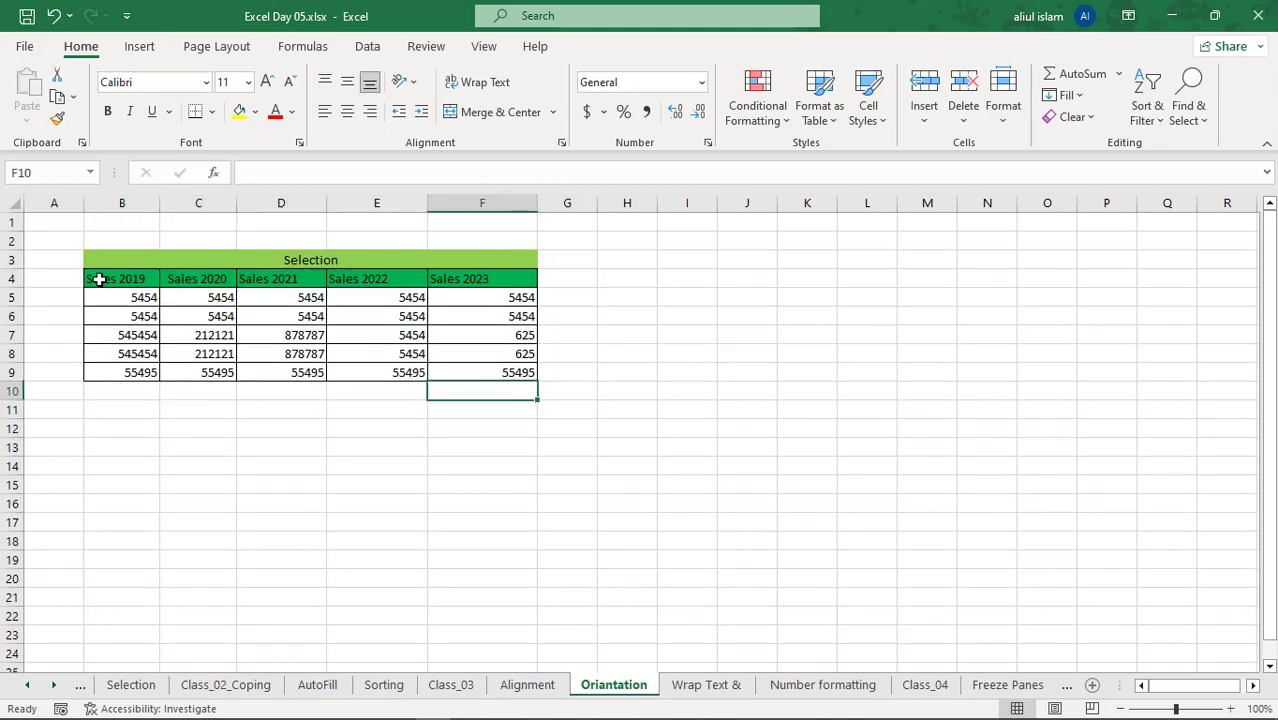
left_click_drag(100, 279, 512, 279)
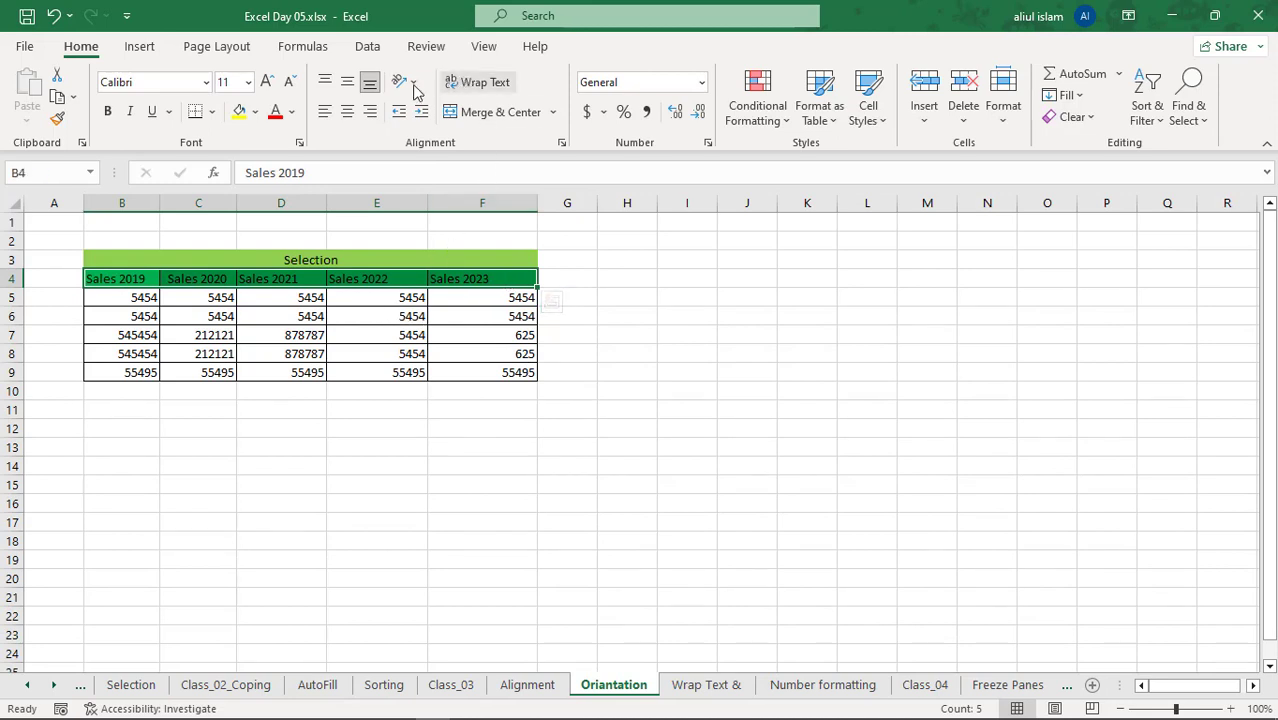
left_click(220, 297)
left_click_drag(103, 278, 470, 284)
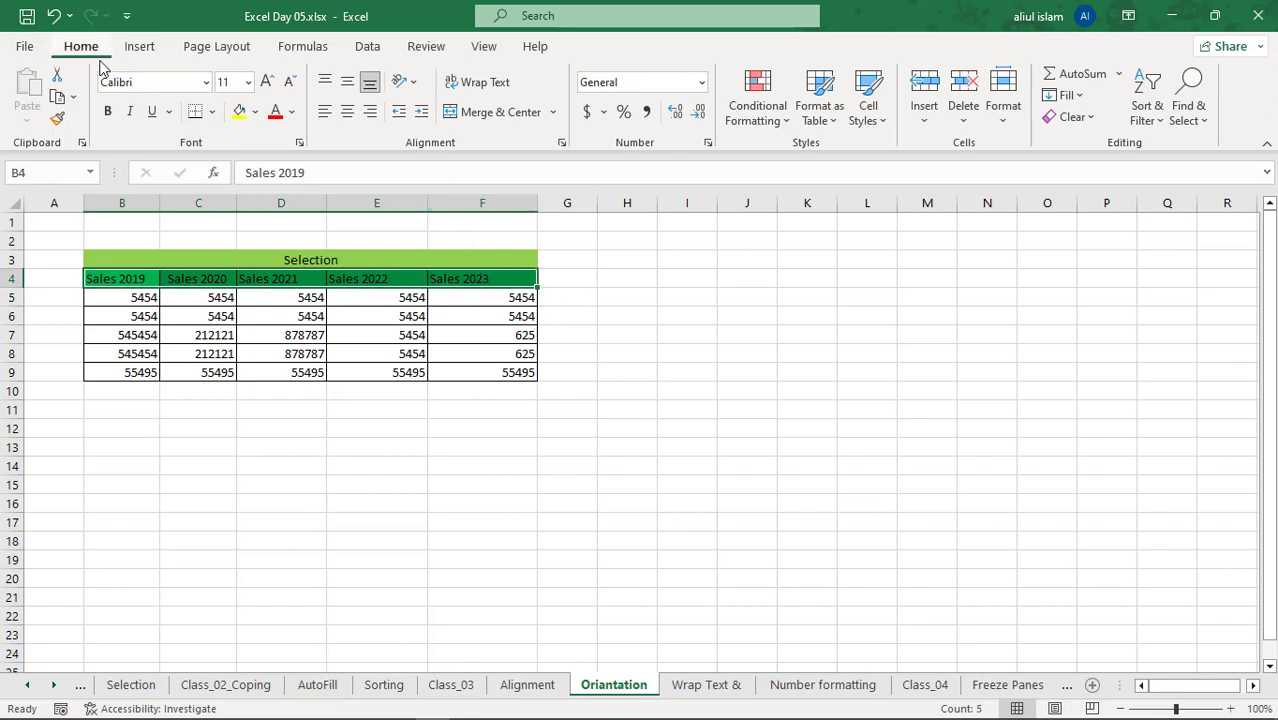
left_click(413, 83)
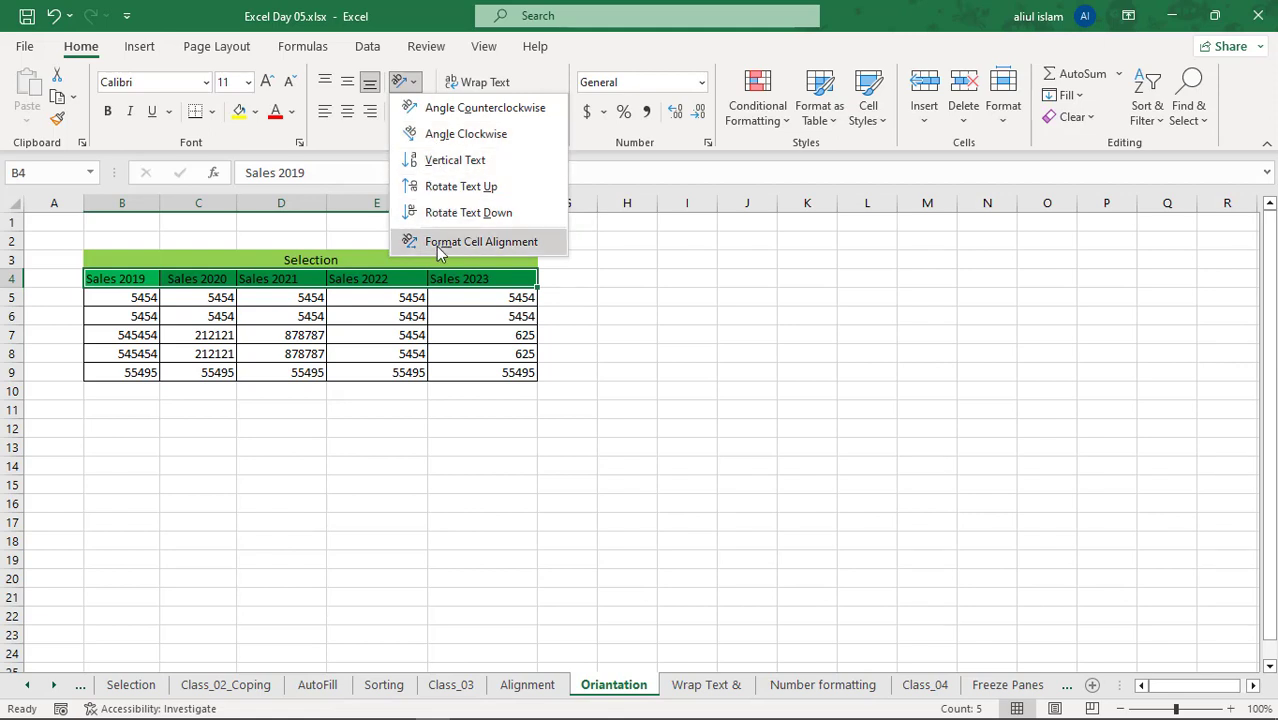
left_click(452, 109)
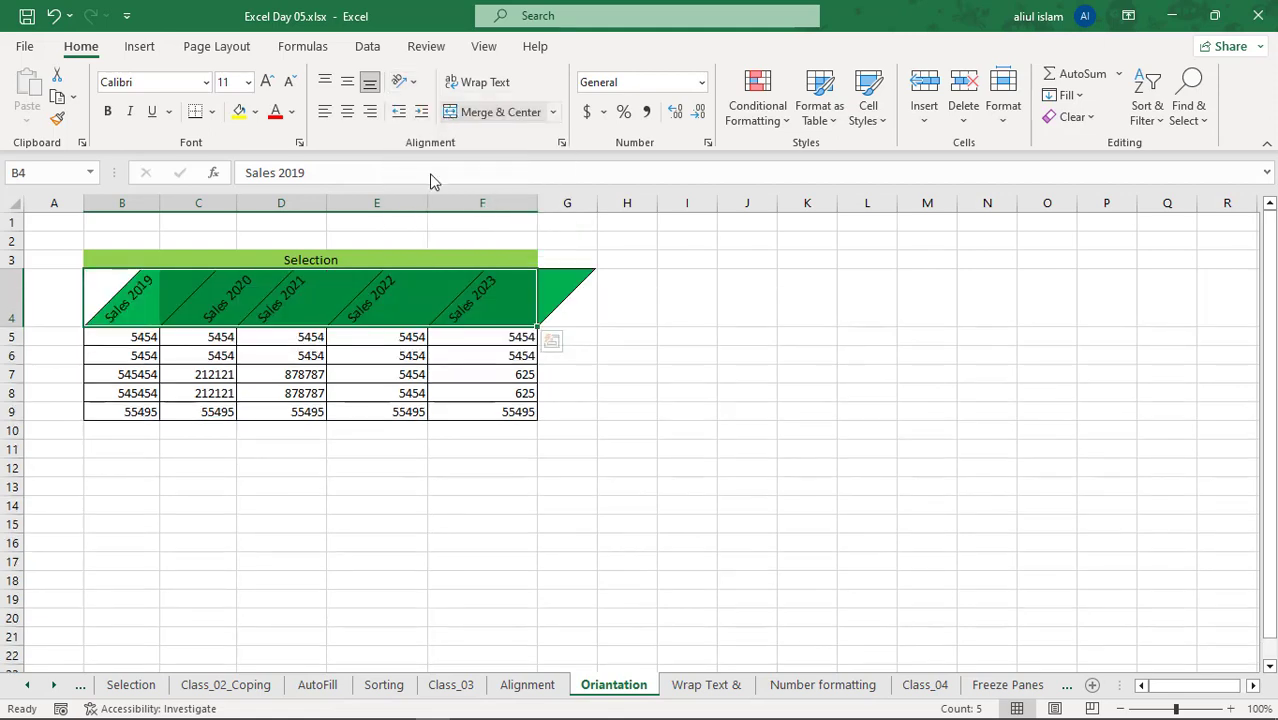
left_click(405, 354)
left_click(222, 285)
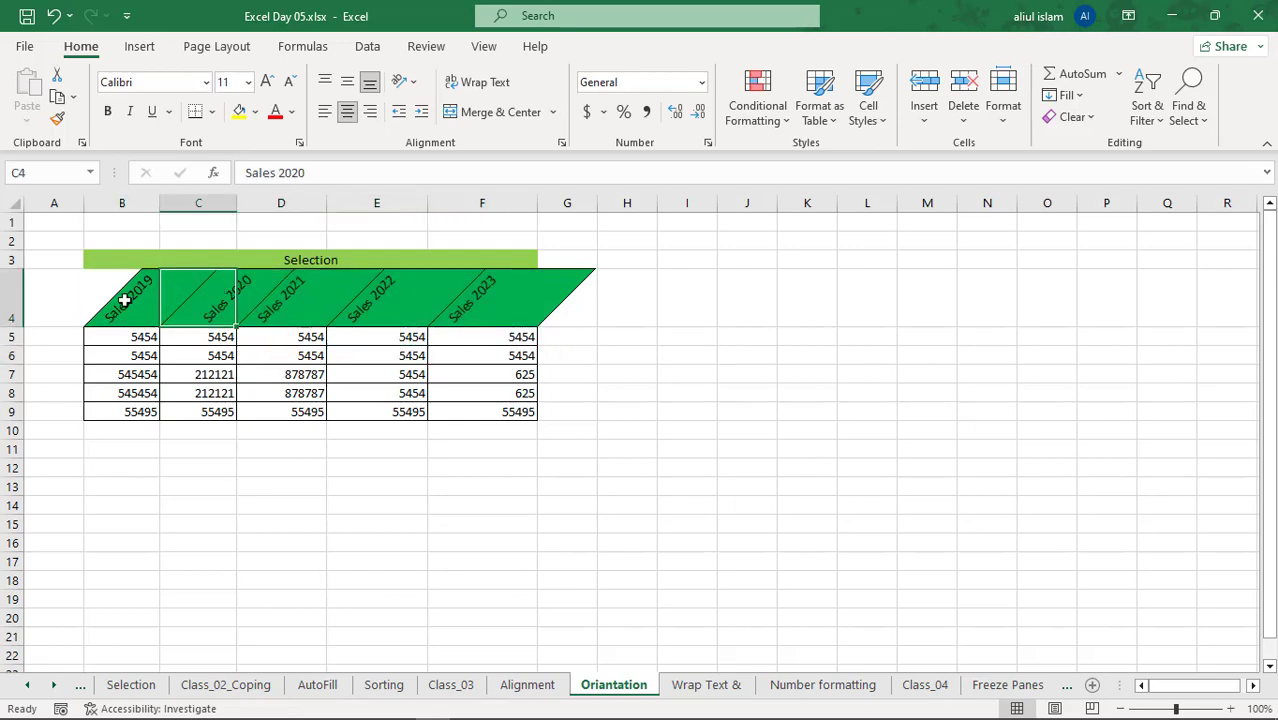
left_click_drag(134, 294, 528, 298)
Look up the text wrapping topic in the PowerPoint class notes, then return to Excel and open the Wrap Text & sheet.
key("alt+Tab")
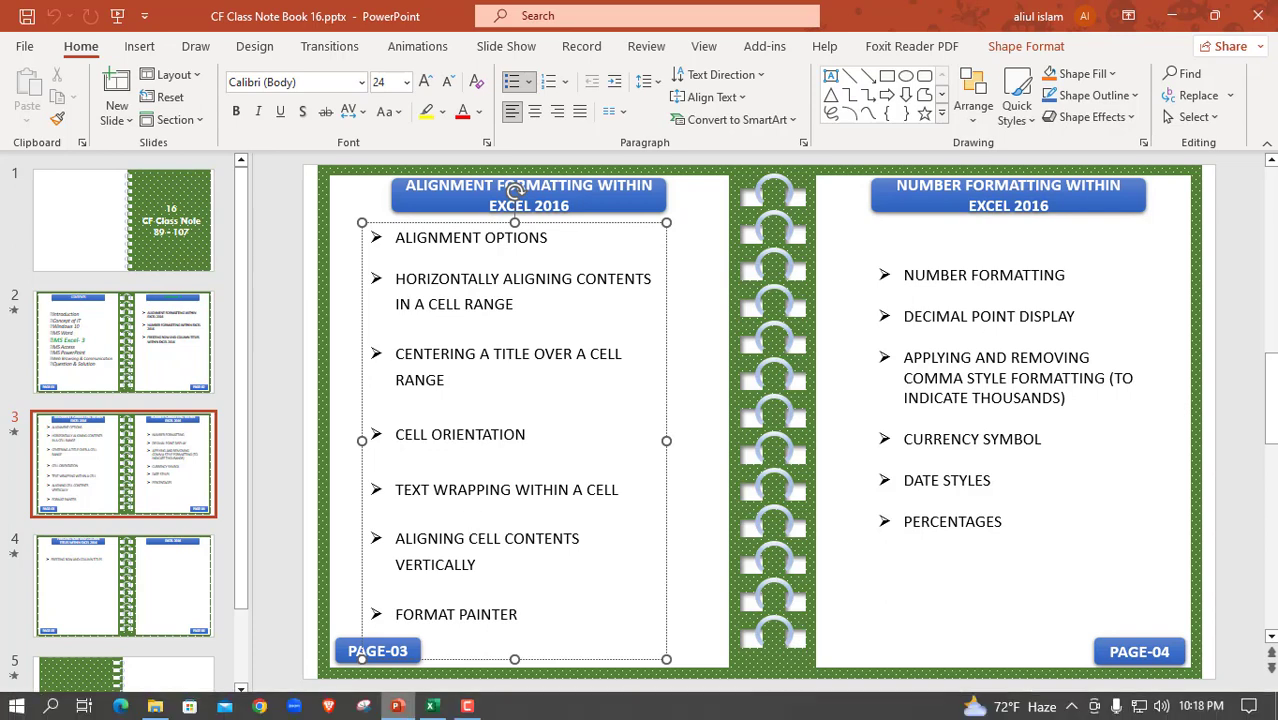
left_click(432, 706)
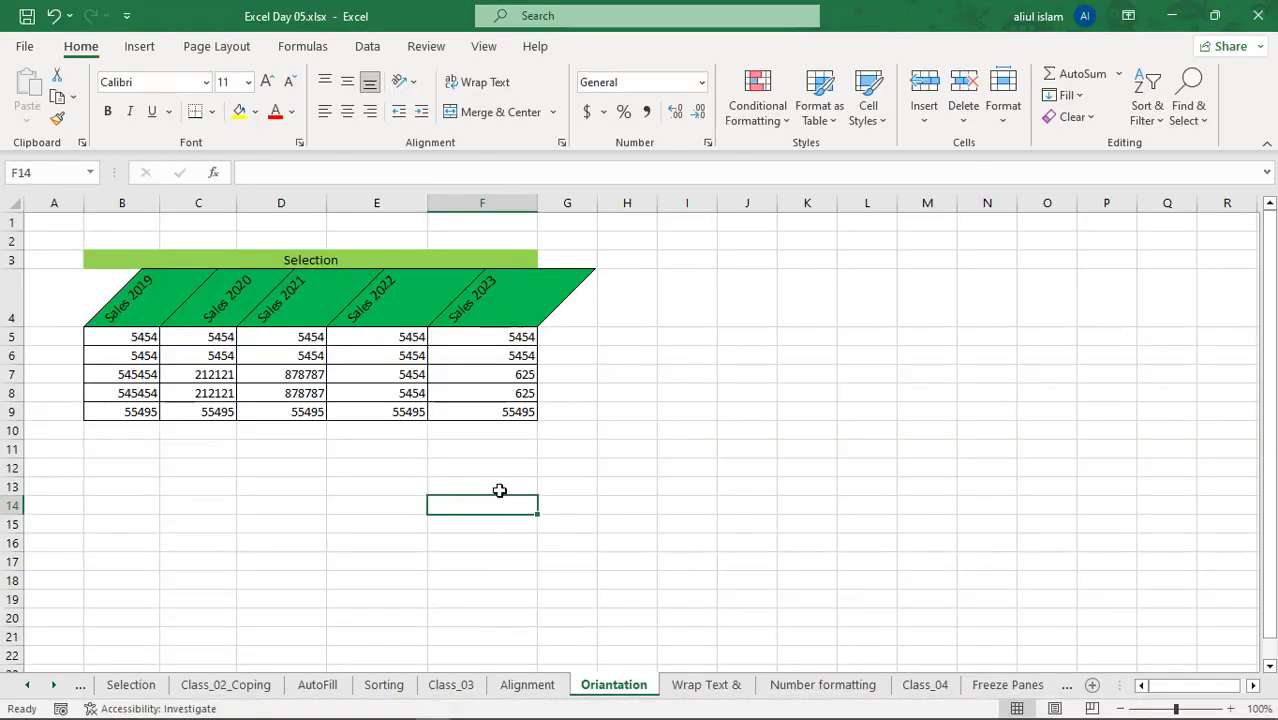
left_click(716, 687)
left_click(573, 456)
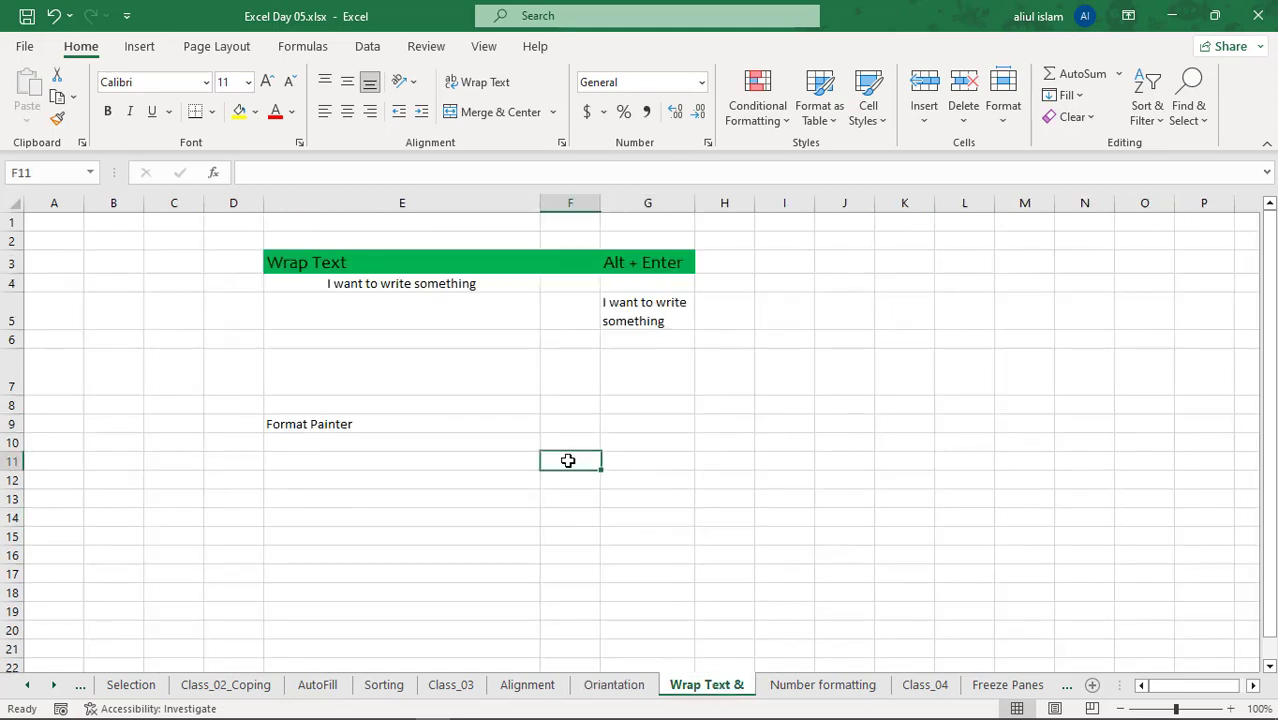
left_click(851, 282)
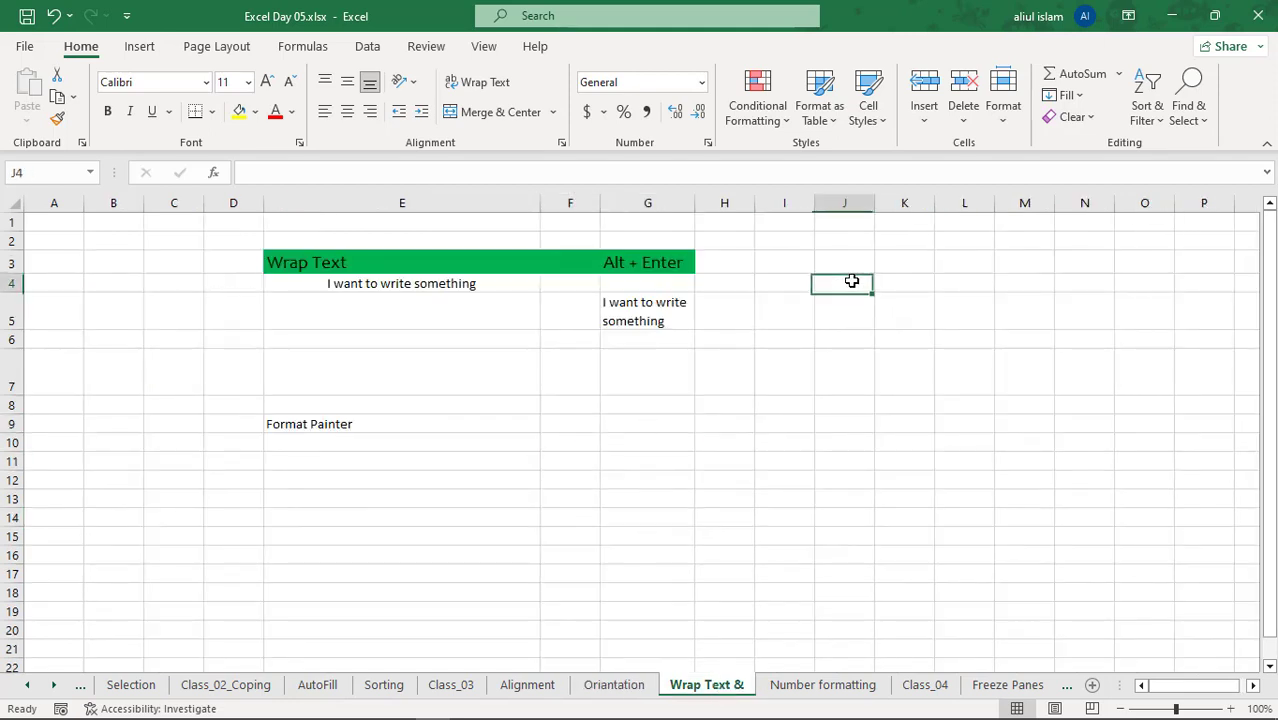
Enter "I want to wsrite something in text Wrap" in cell I3.
left_click(802, 259)
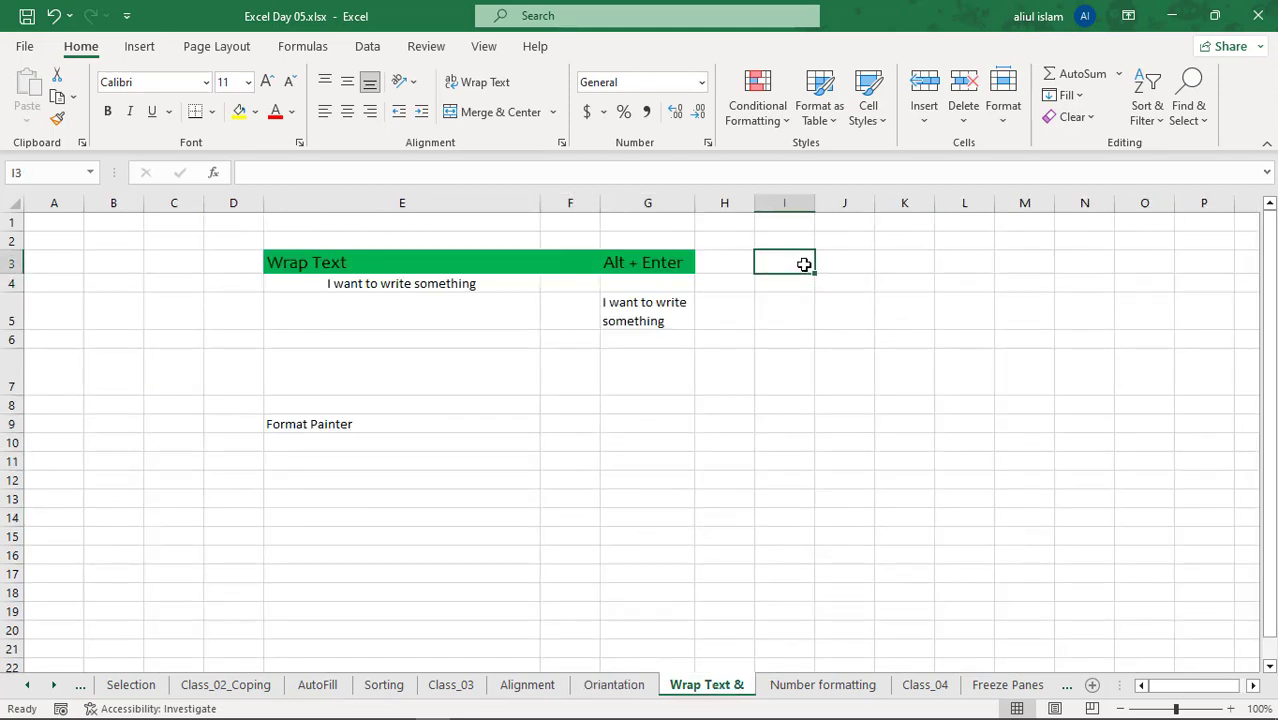
type("I w")
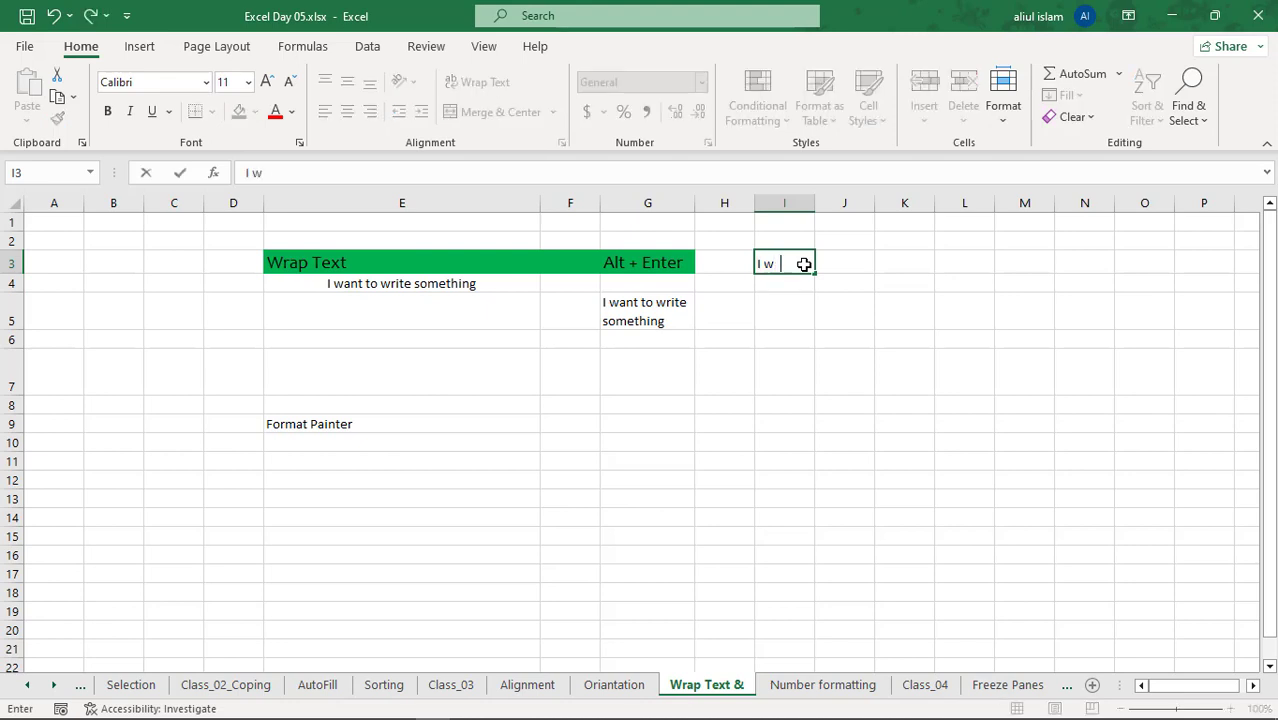
type("ant to wsrite something in tex")
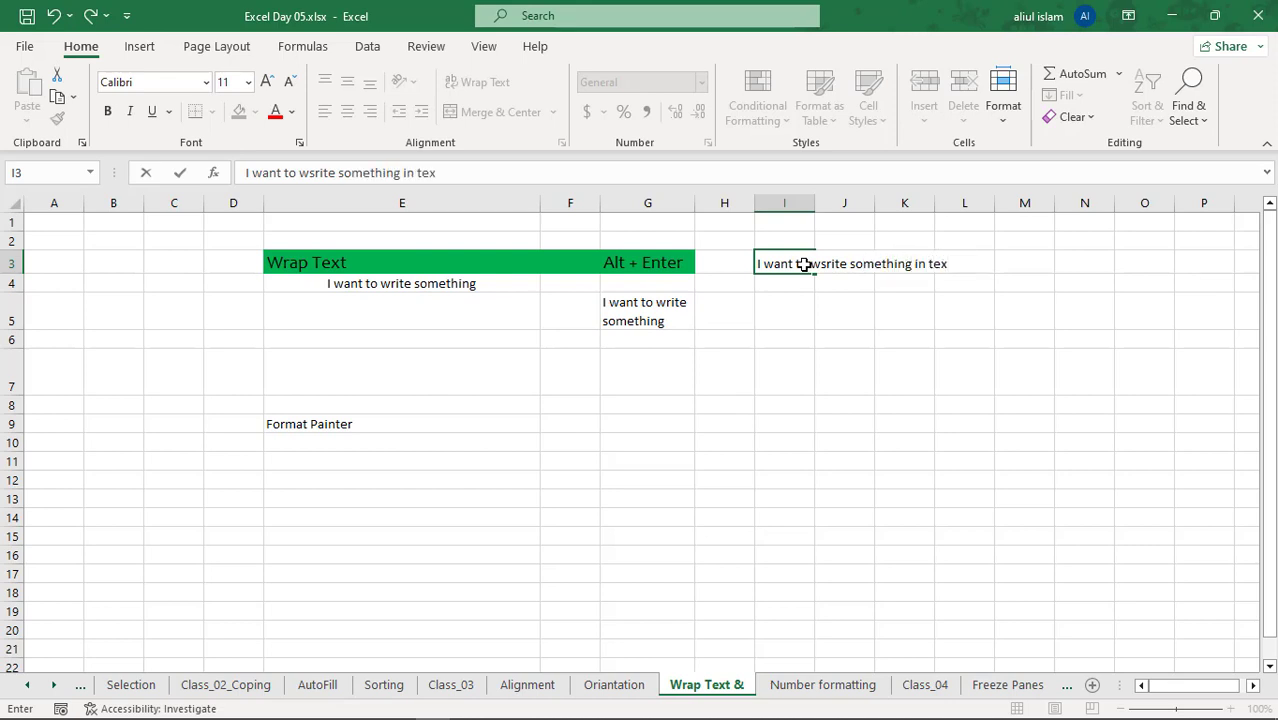
type("t Wrap")
key("Return")
left_click(778, 263)
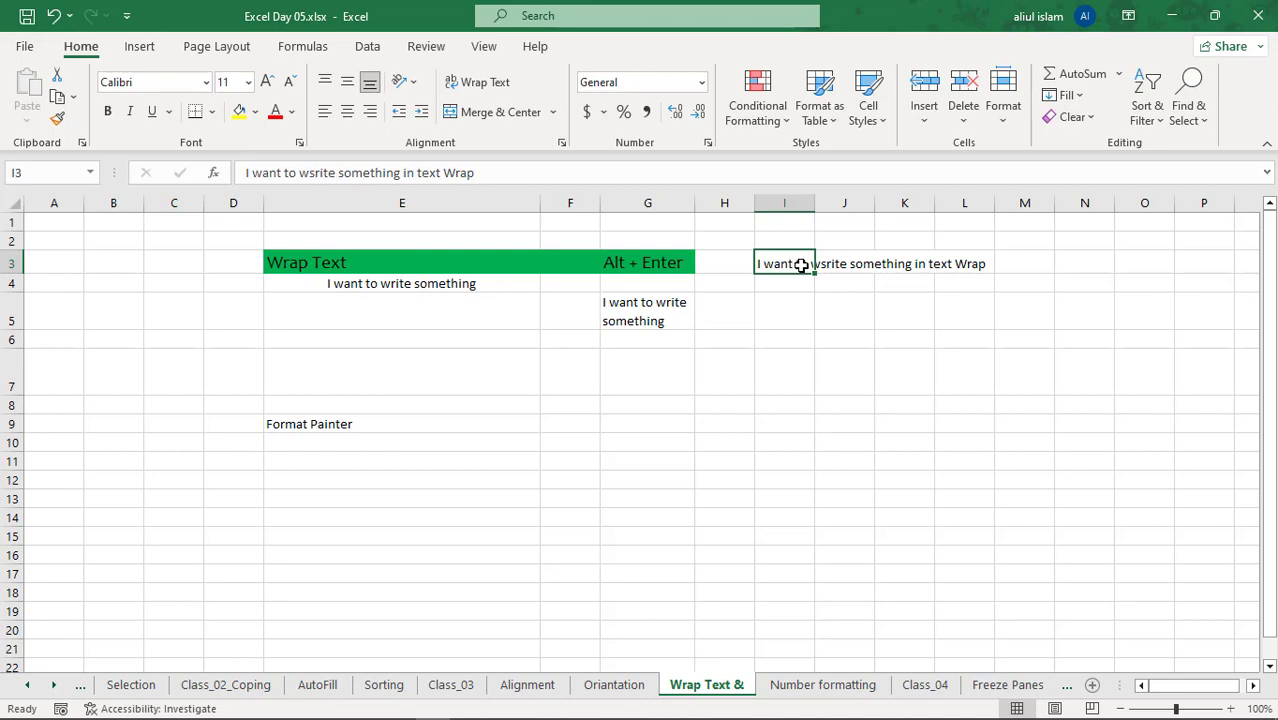
Widen column I to about the width of "I want to wsrite something" and check how the I3 text extends across columns I to K.
left_click_drag(817, 203, 911, 210)
left_click(879, 308)
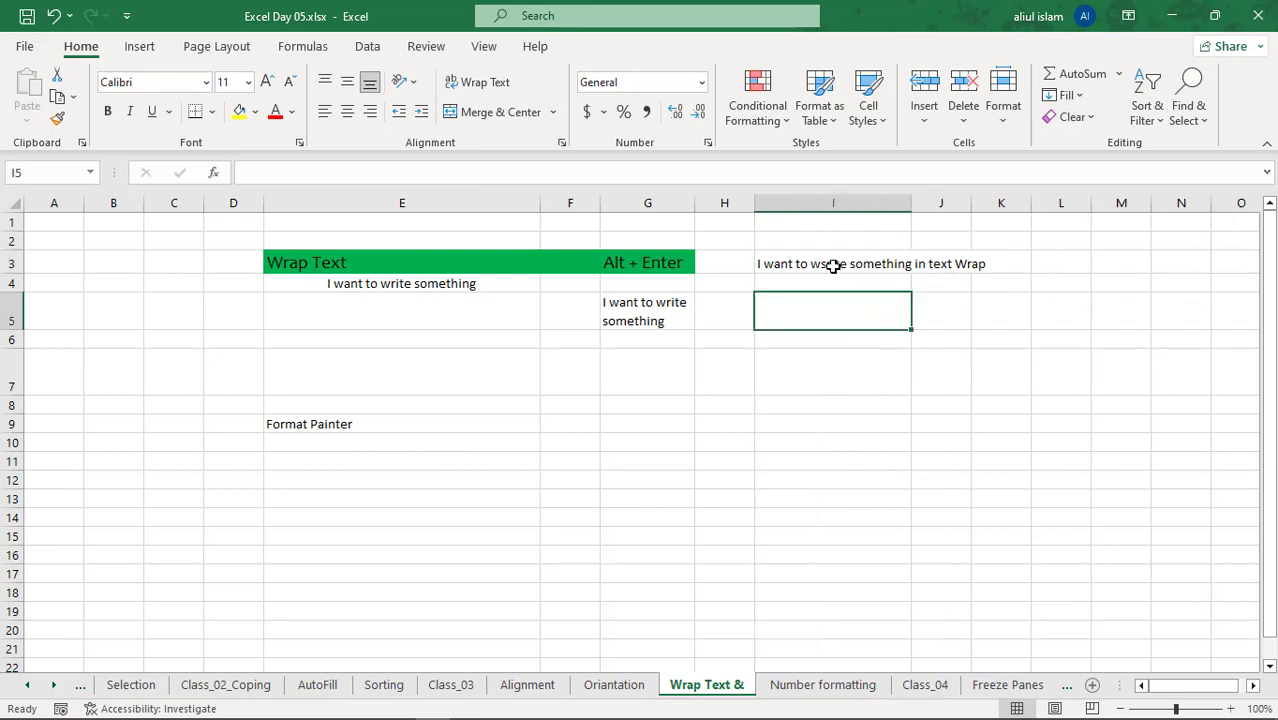
left_click(772, 264)
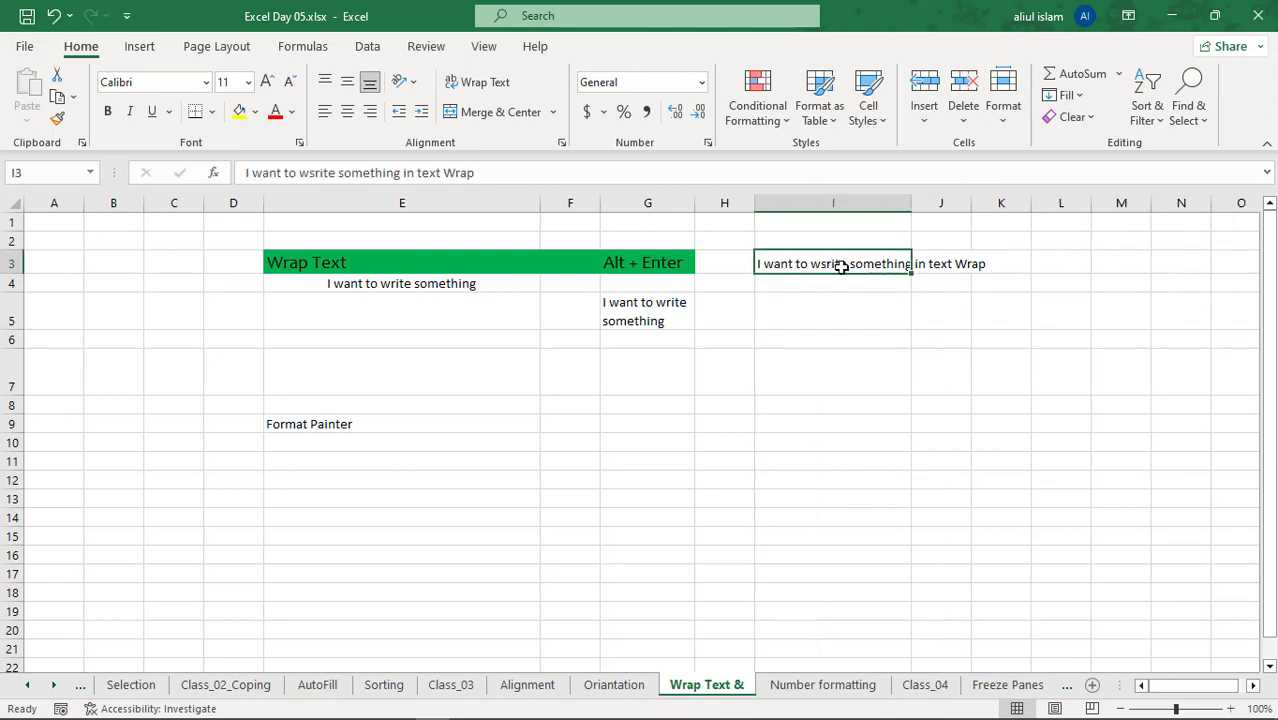
left_click(865, 203)
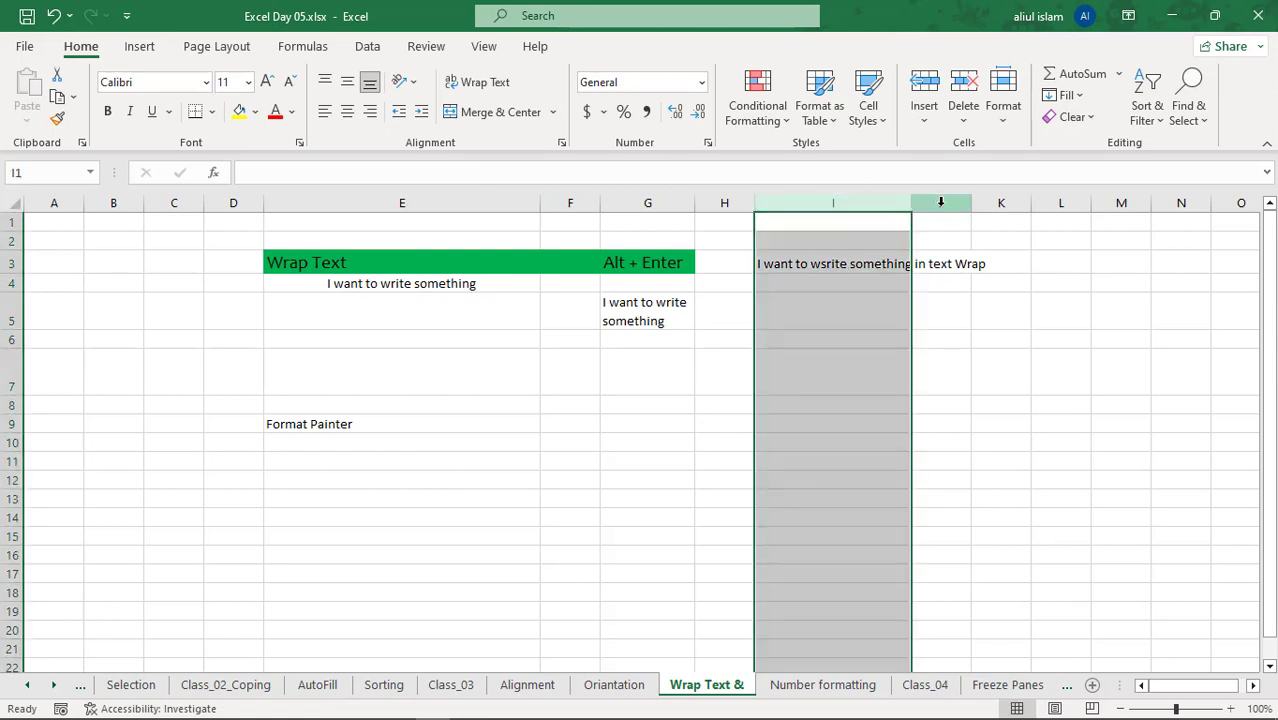
left_click(940, 203)
left_click(998, 203)
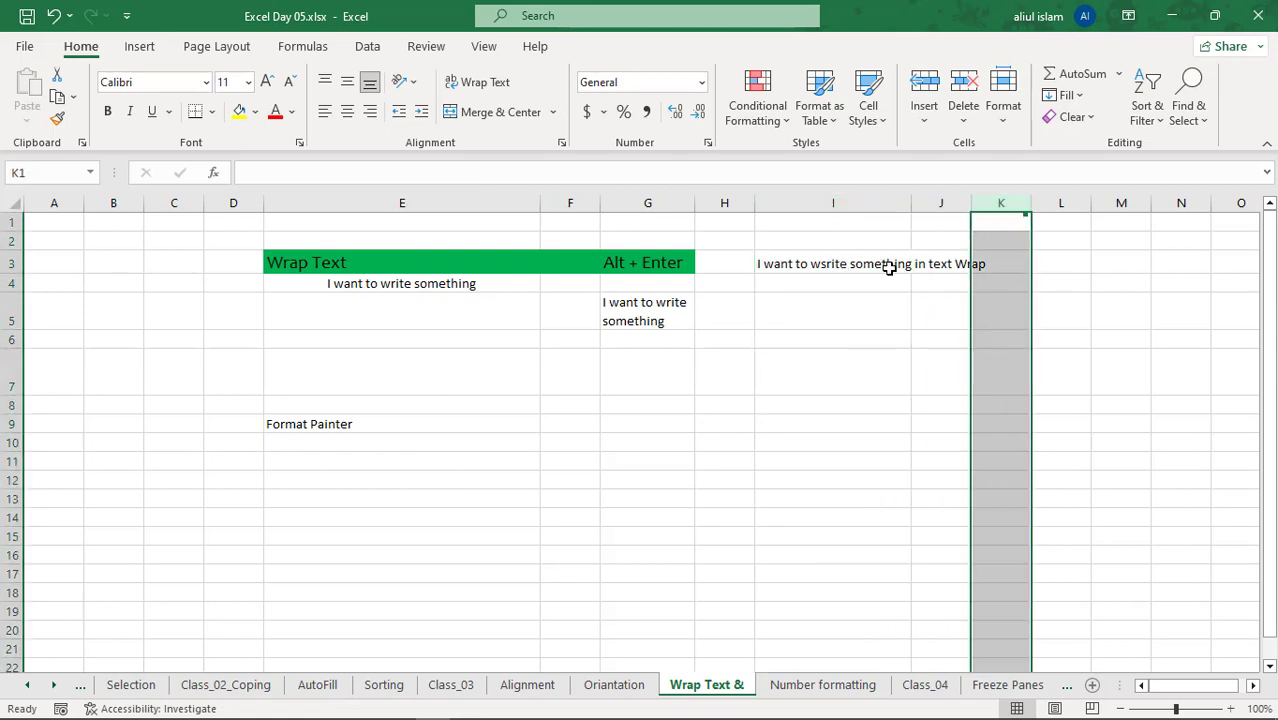
Break the text in I3 into three lines, with line breaks before "something" and after "in".
double_click(851, 265)
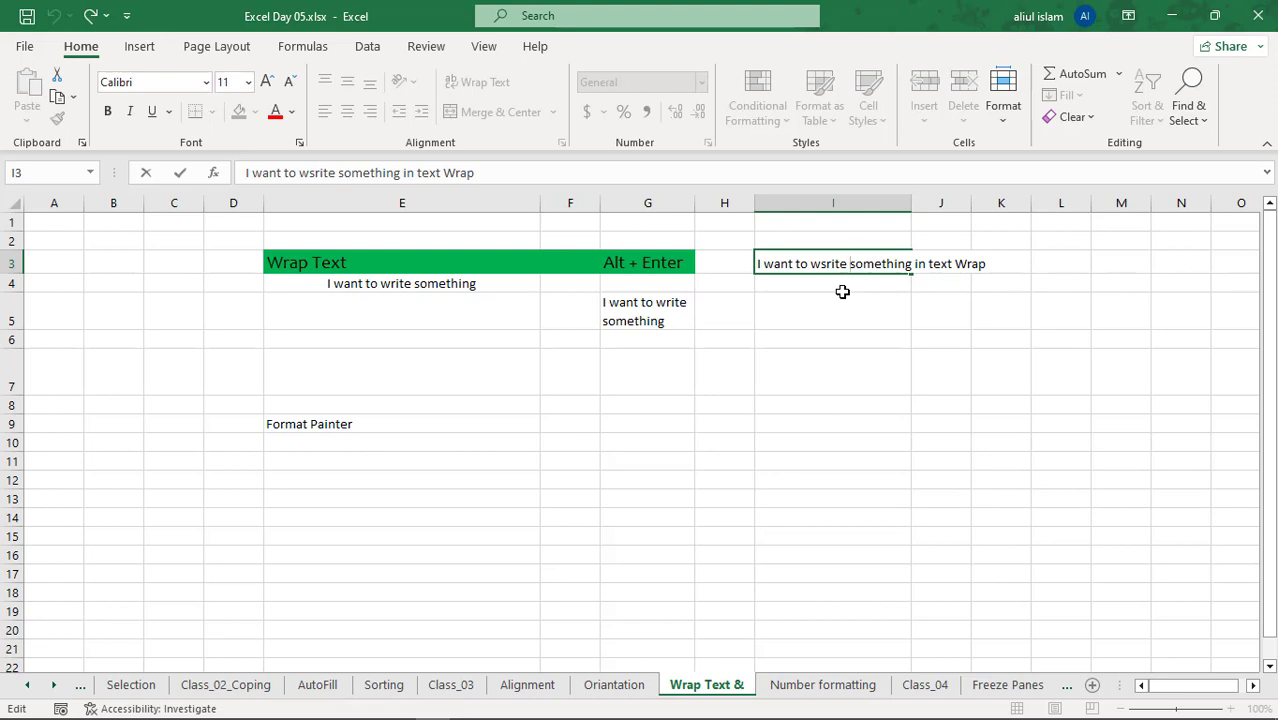
key("alt")
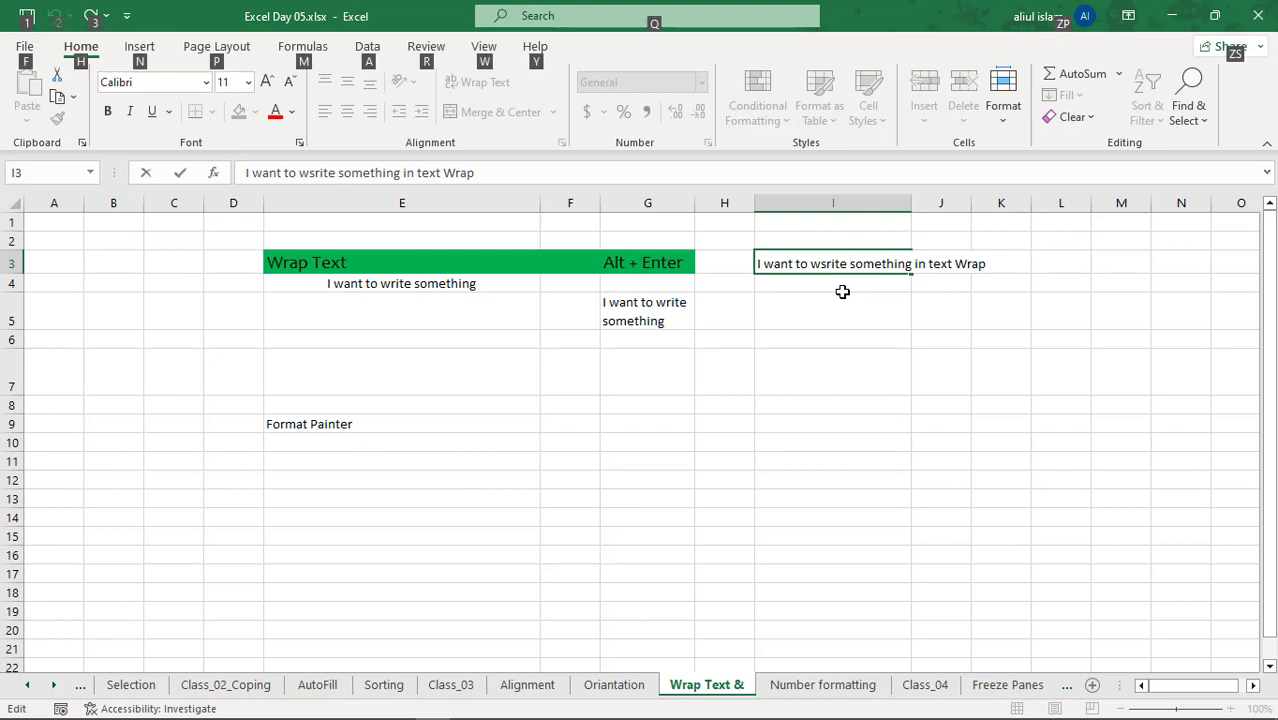
key("alt+Return")
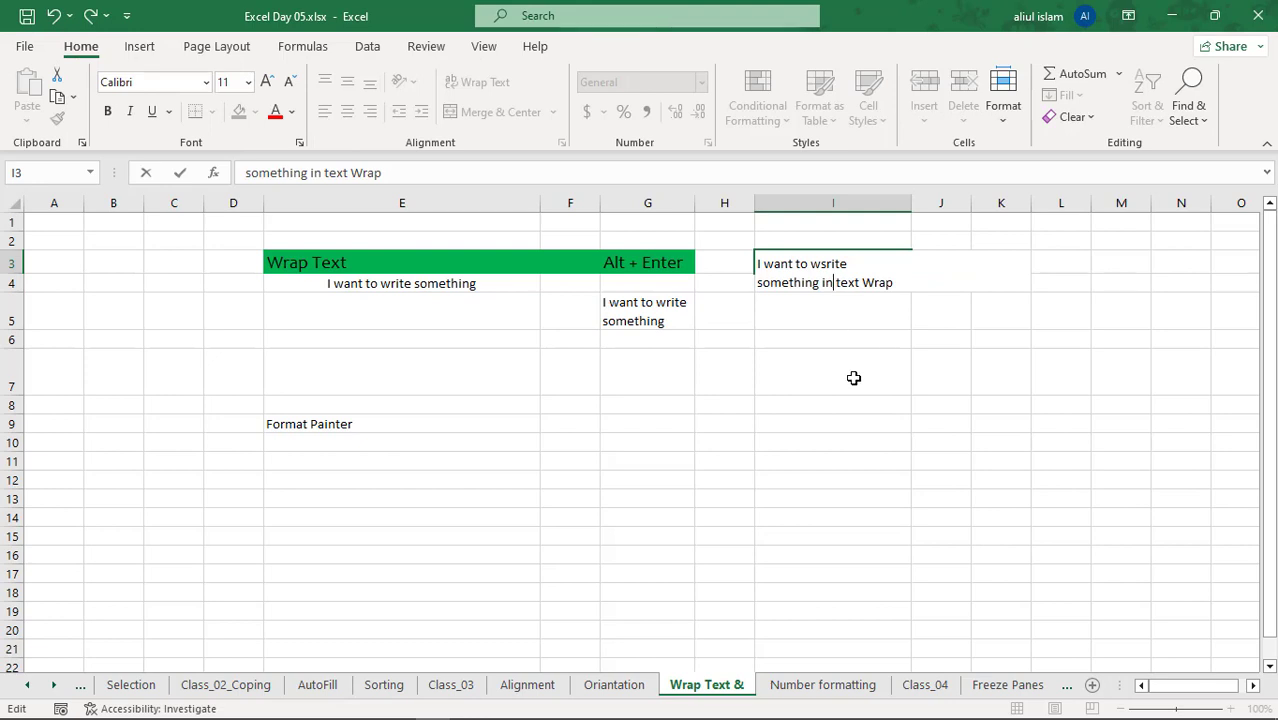
key("alt+Return")
left_click(819, 376)
left_click(802, 262)
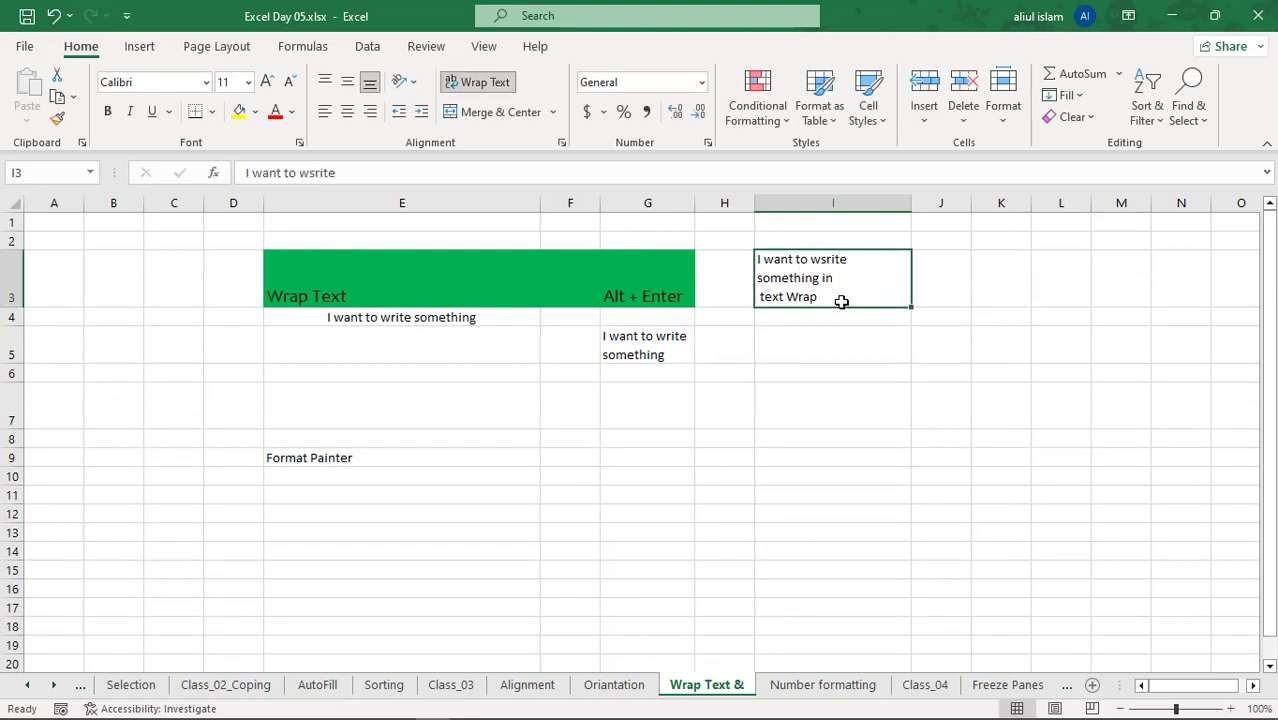
Enter "The quick brown fox jumps over the lazy dog," in cell J4.
left_click(1001, 351)
left_click(947, 348)
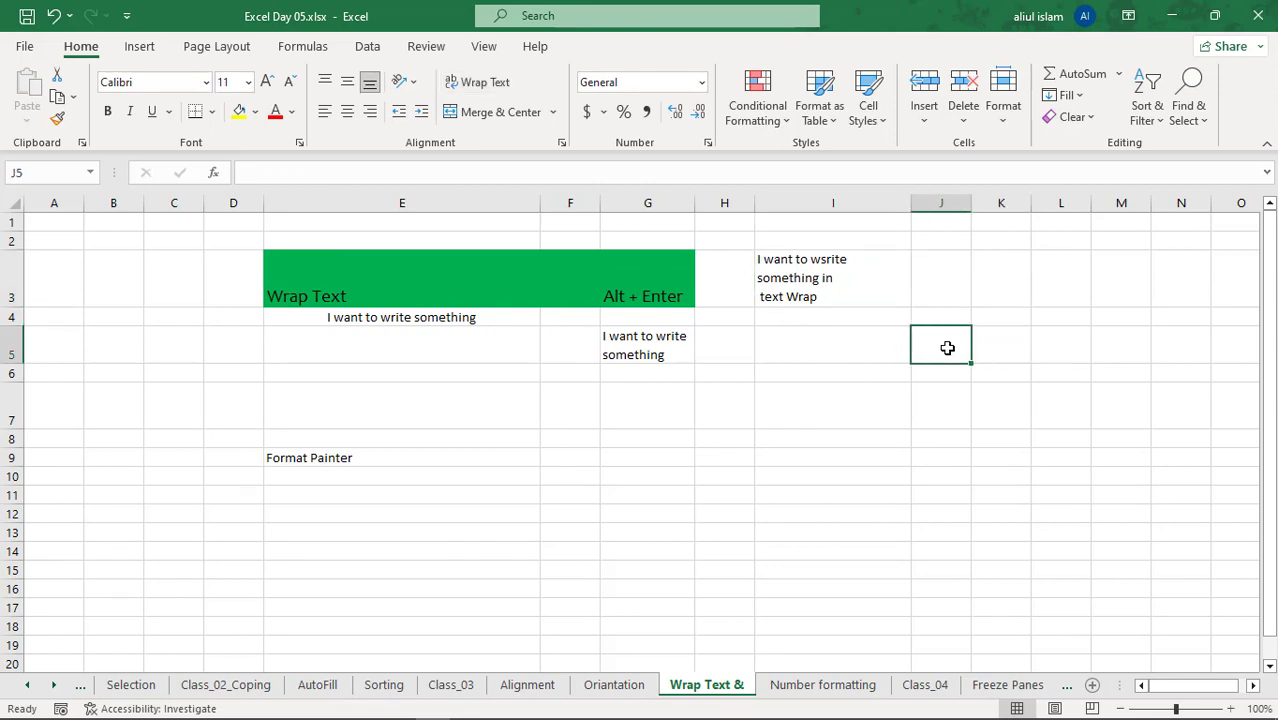
left_click(942, 317)
type("The qu")
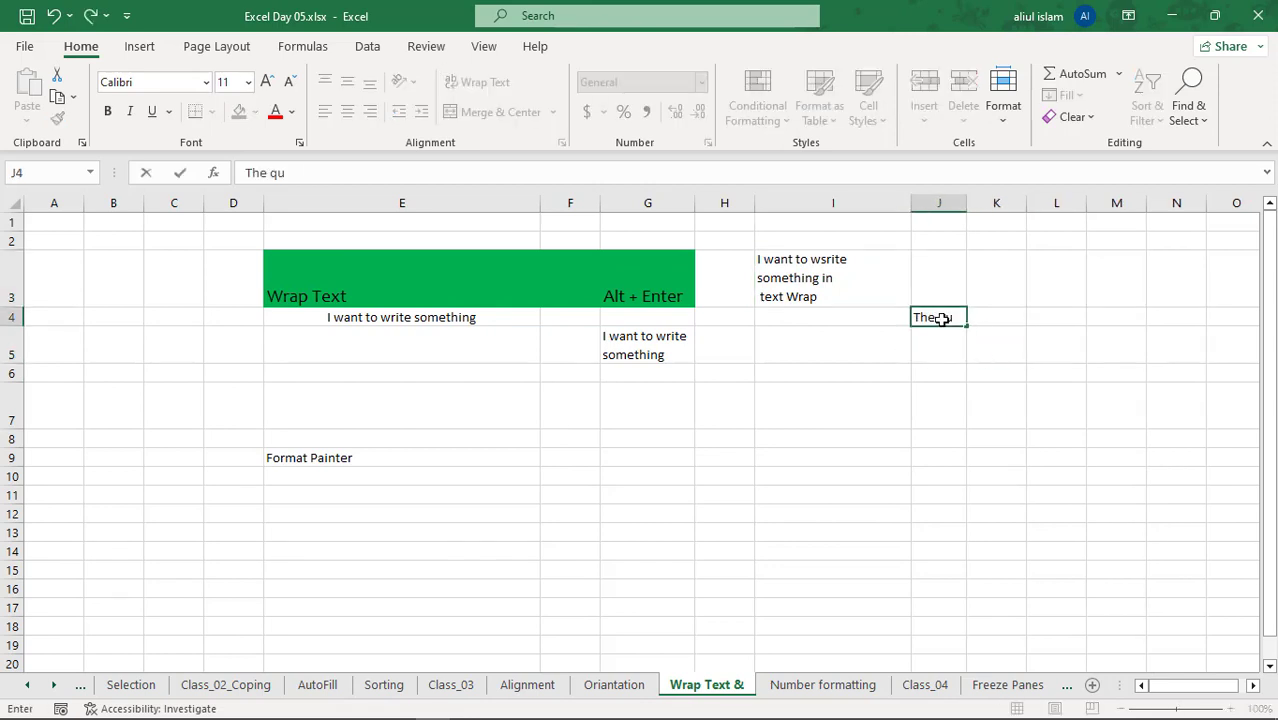
type("ick brown fox jumps")
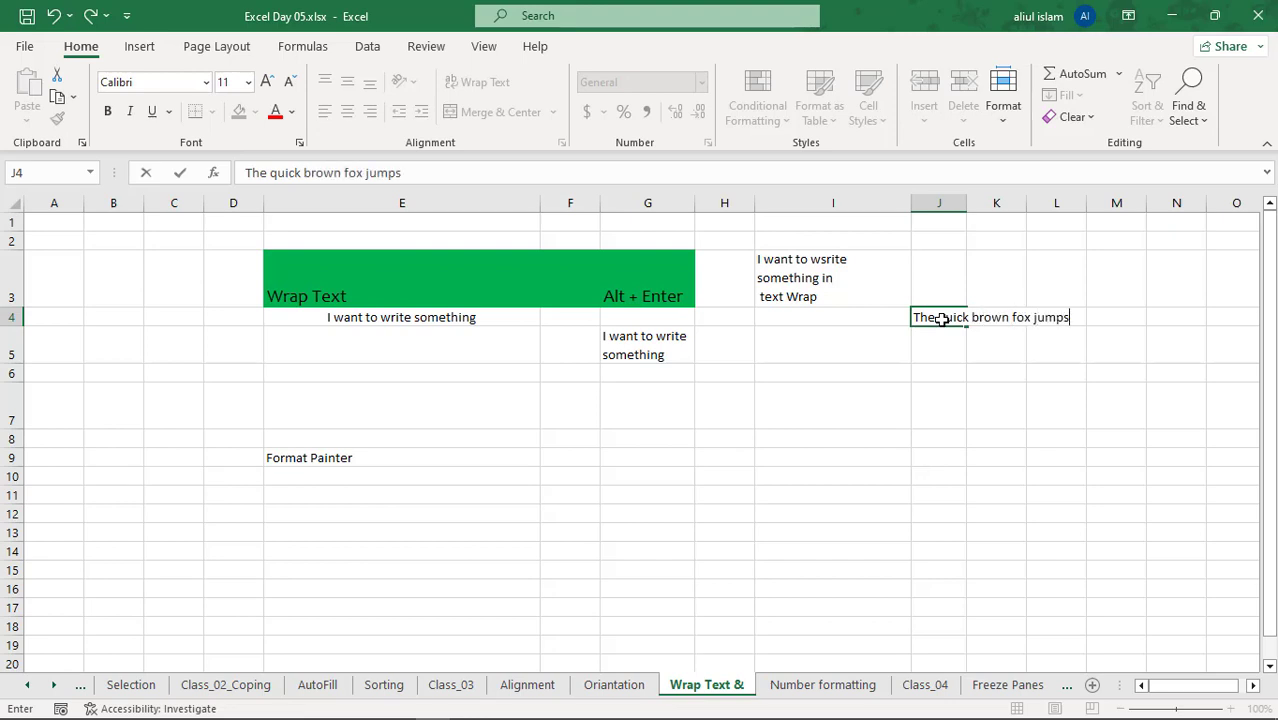
type(" over the lazy dog,")
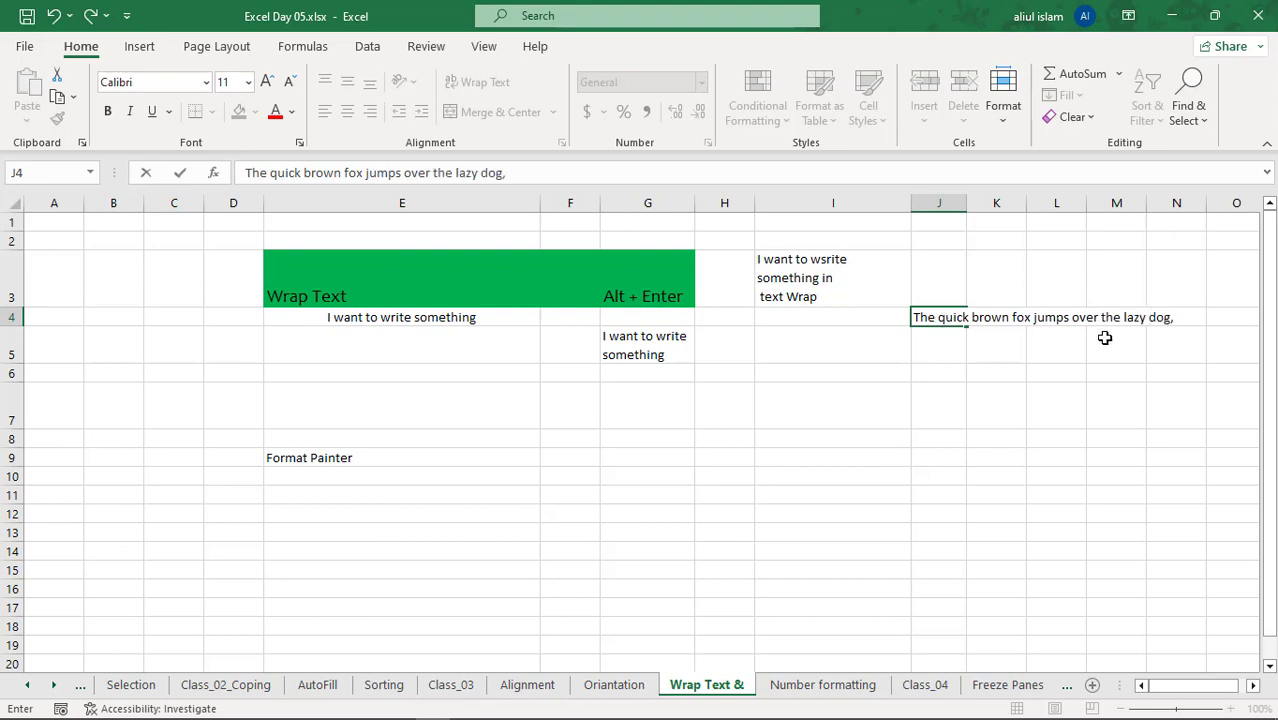
left_click(984, 352)
left_click(935, 313)
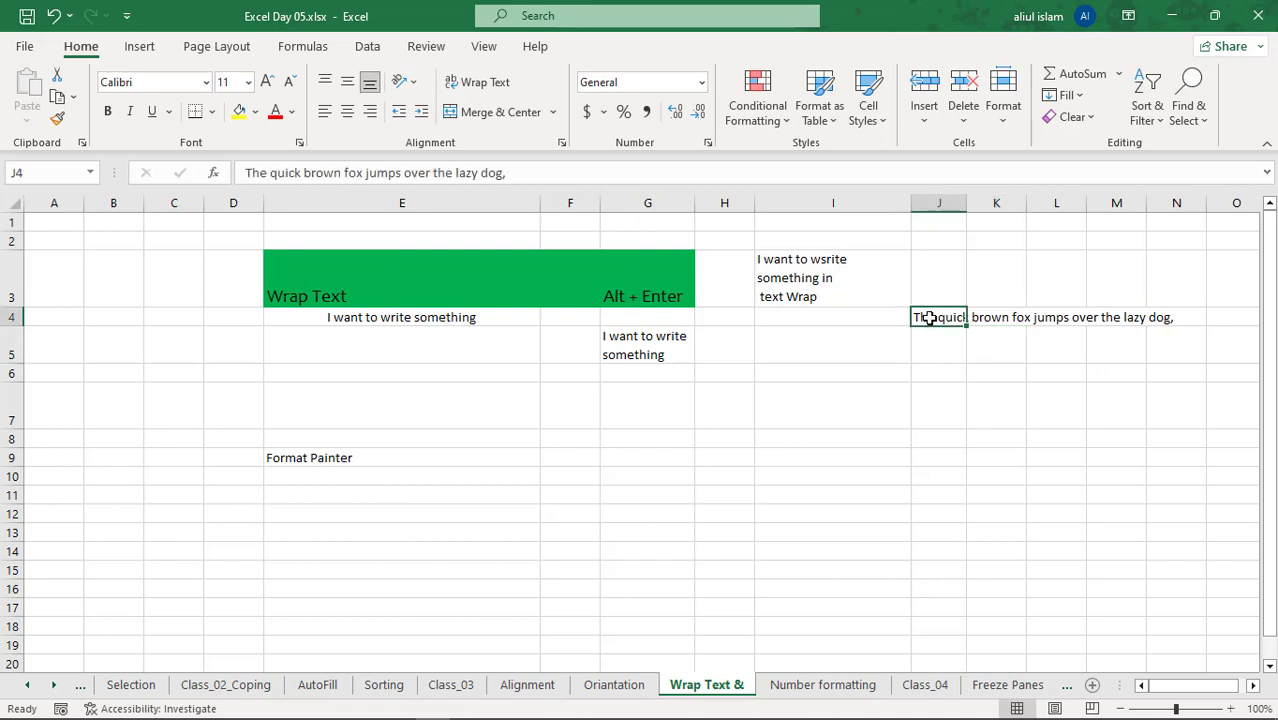
Merge and center the range J4:N4 around the quick brown fox sentence, then check the merged cell.
left_click_drag(935, 313, 1192, 318)
left_click(1107, 372)
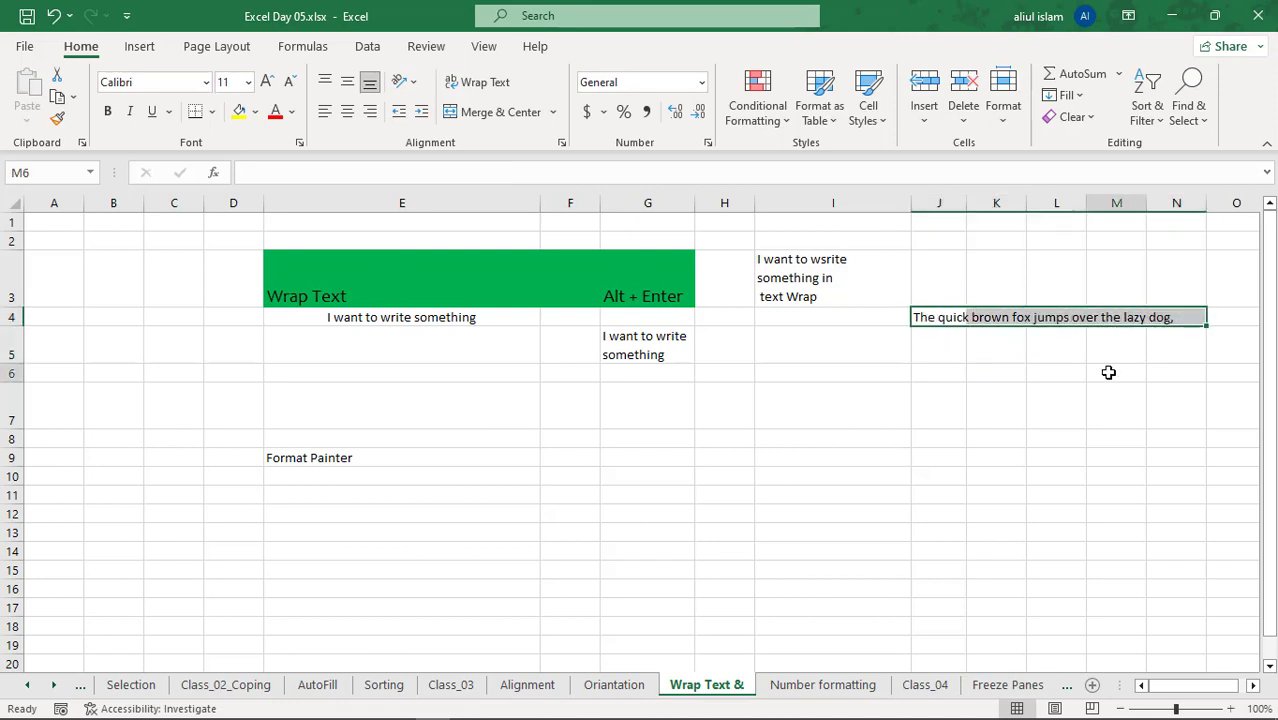
left_click_drag(925, 320, 1169, 330)
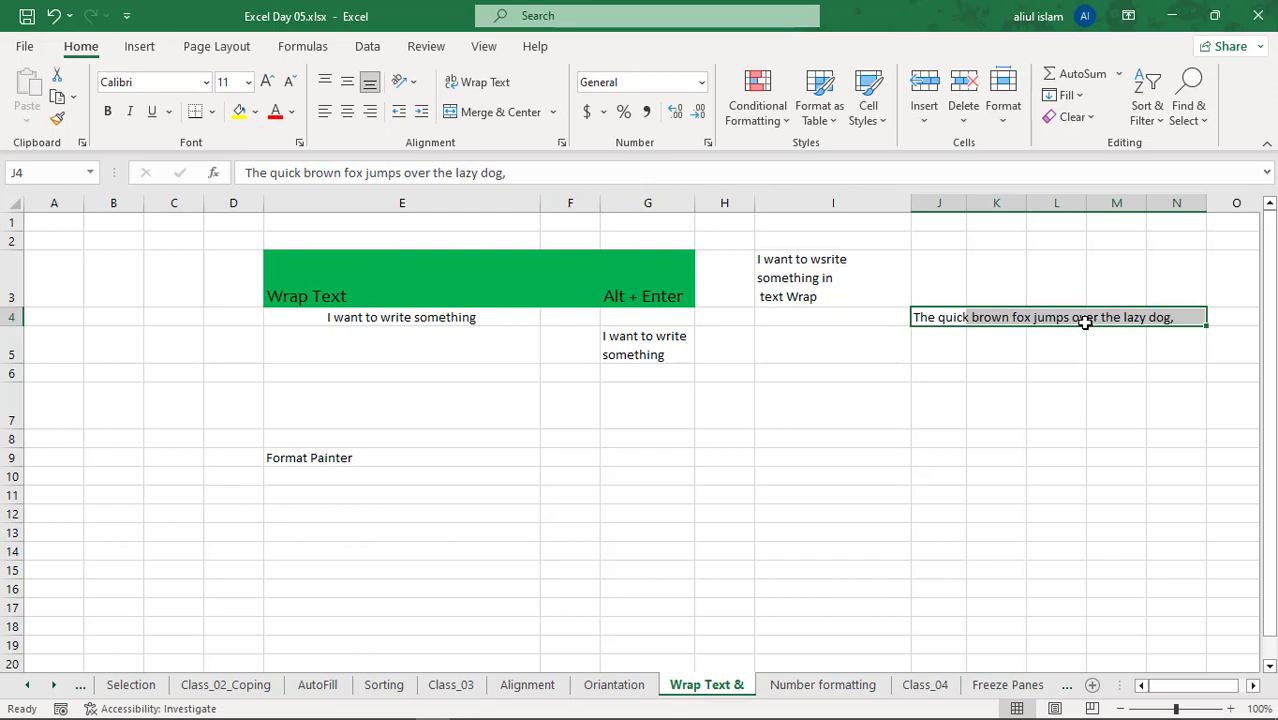
left_click(481, 112)
left_click(1062, 372)
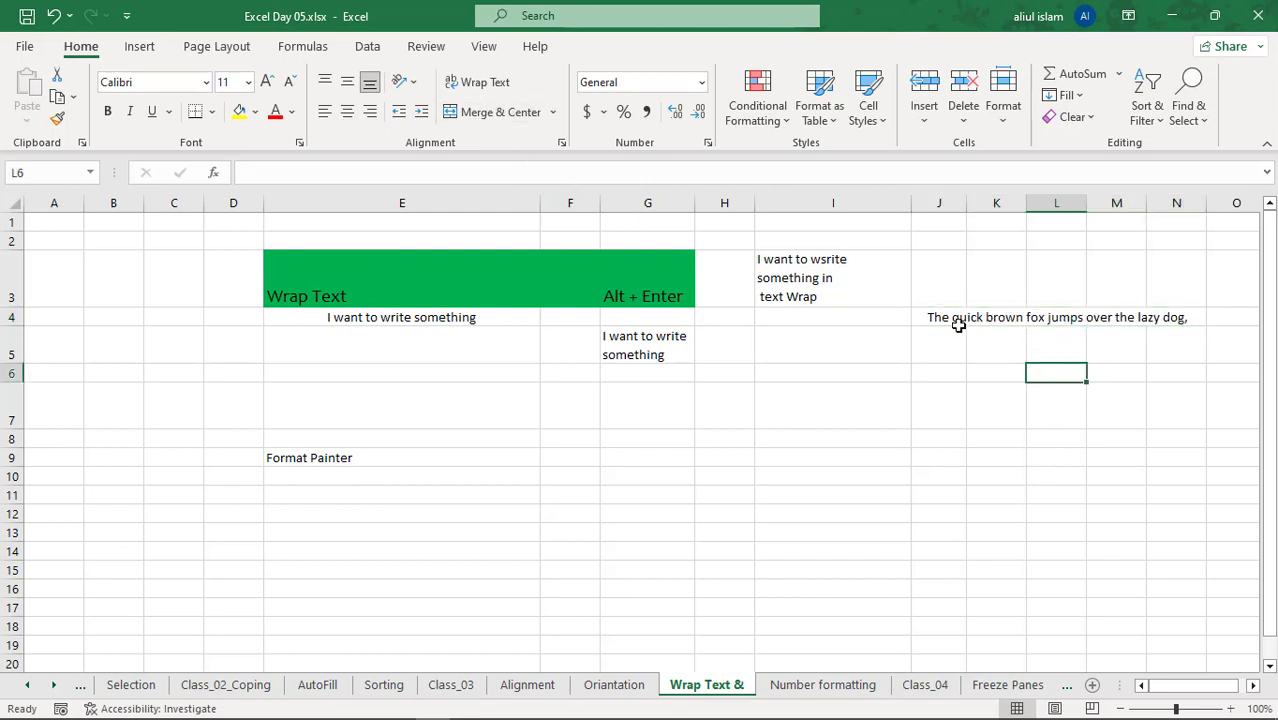
left_click(927, 317)
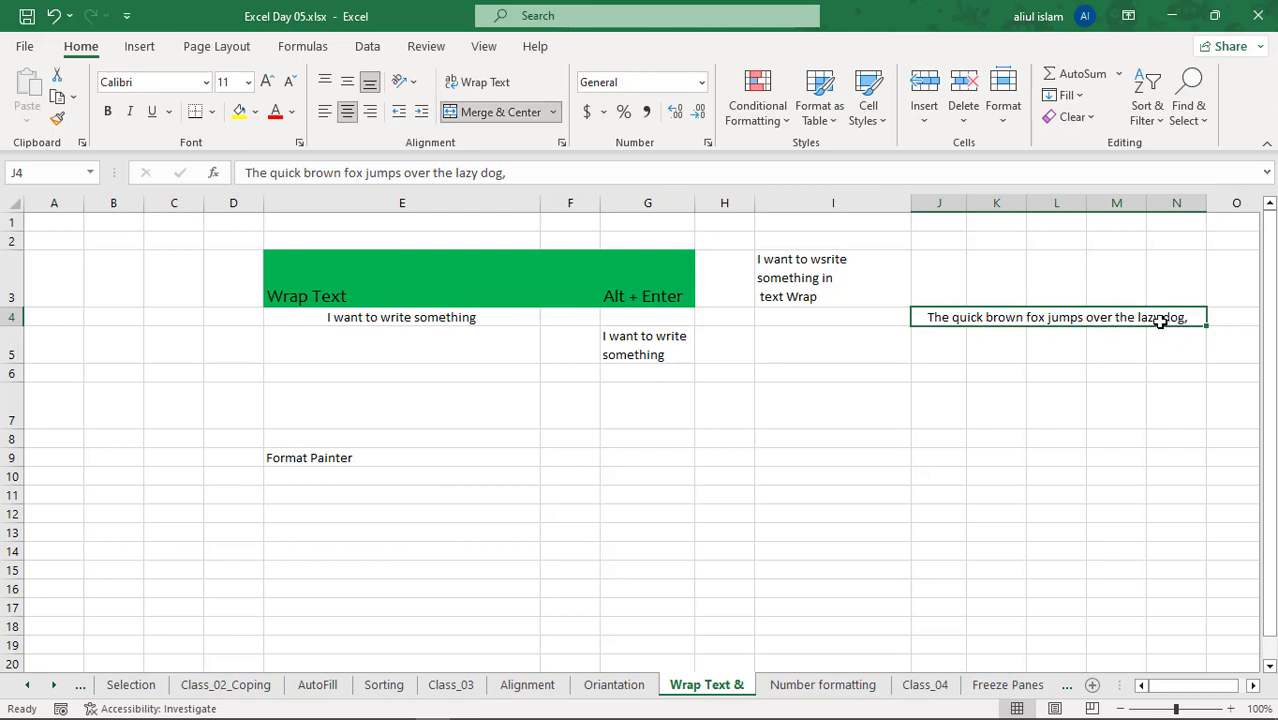
left_click(1115, 340)
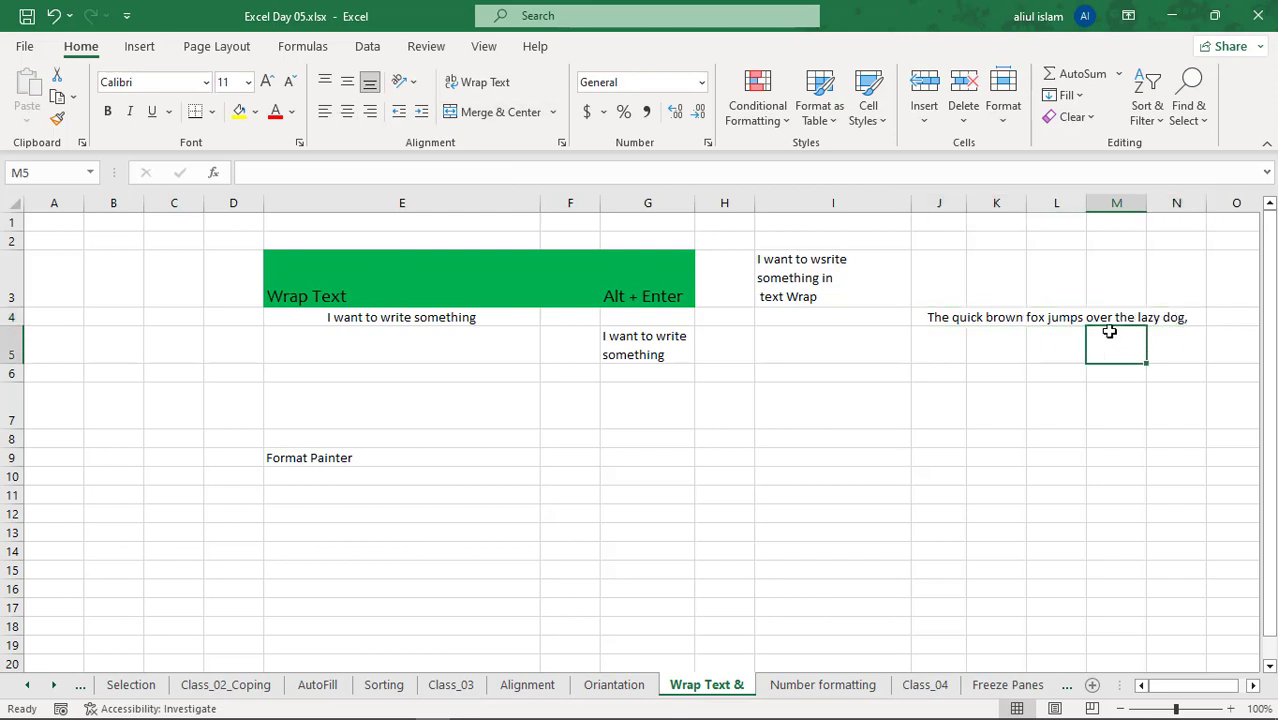
left_click(1088, 318)
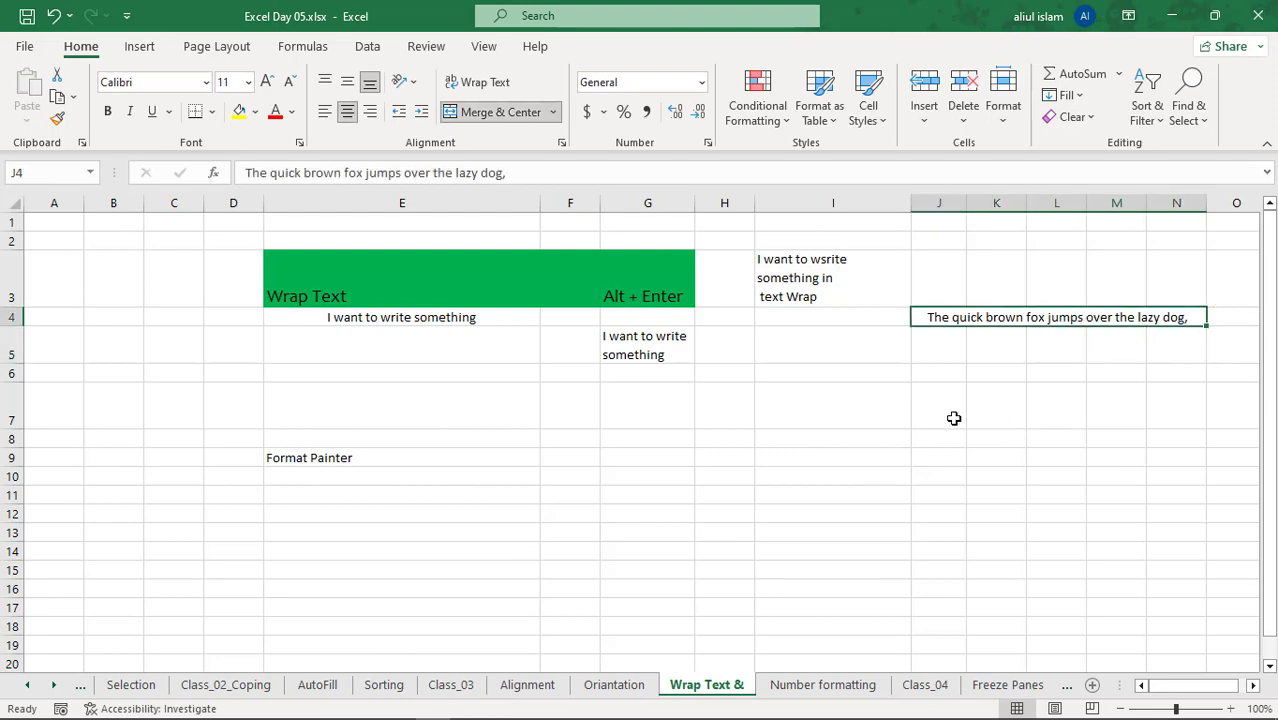
left_click(880, 437)
Switch to the PowerPoint class notes and look up the topic on aligning cell contents vertically.
left_click(396, 706)
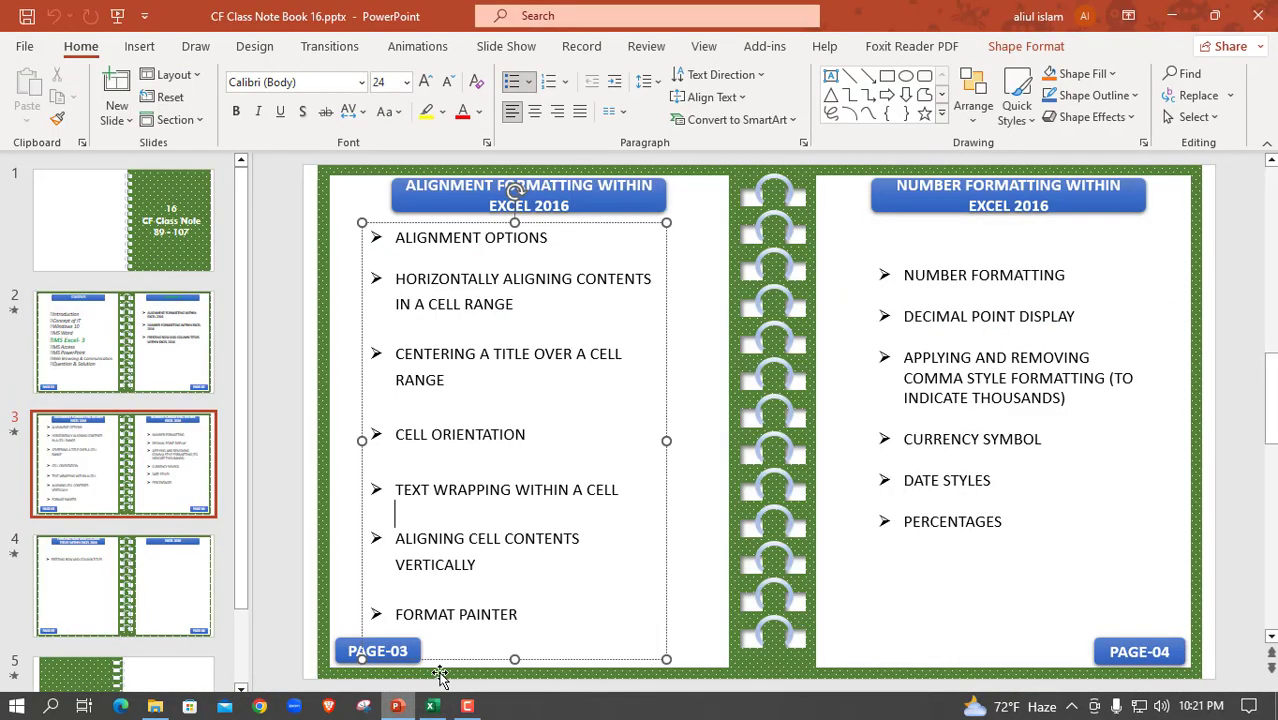
left_click(503, 566)
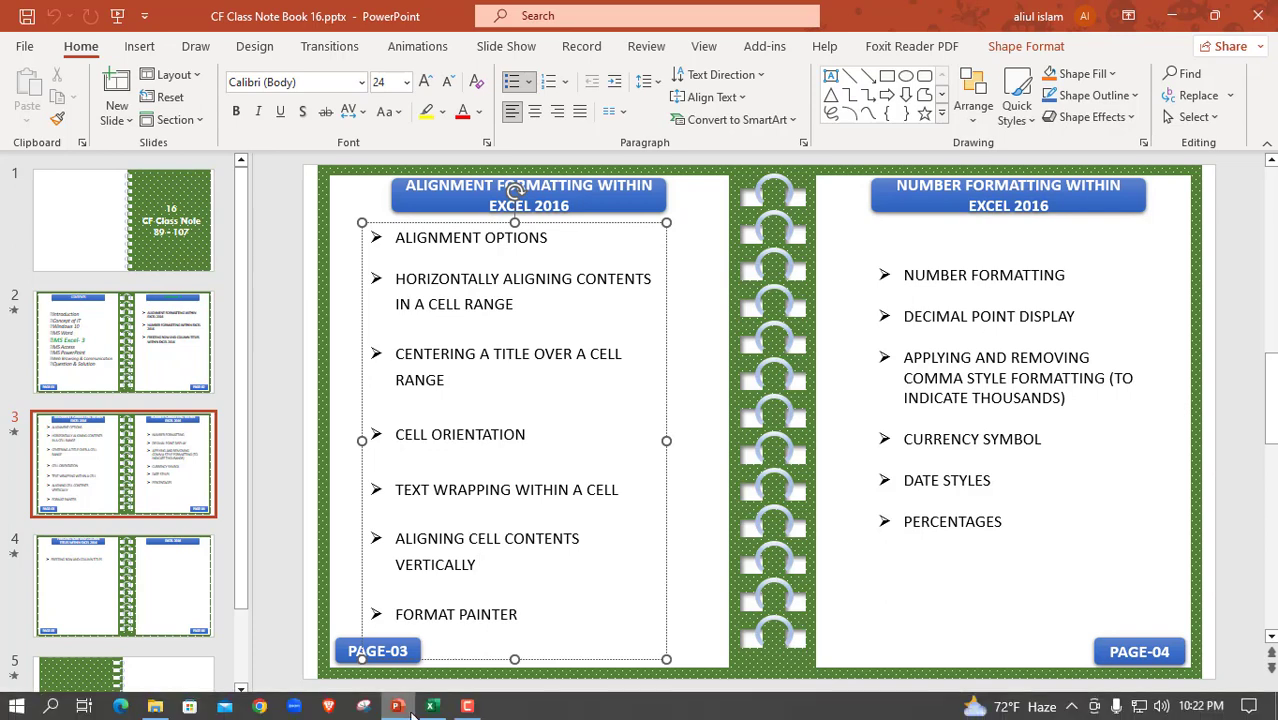
Switch to the Excel workbook and examine the green Wrap Text and Alt + Enter headings and the unformatted Format Painter cell.
key("alt+Tab")
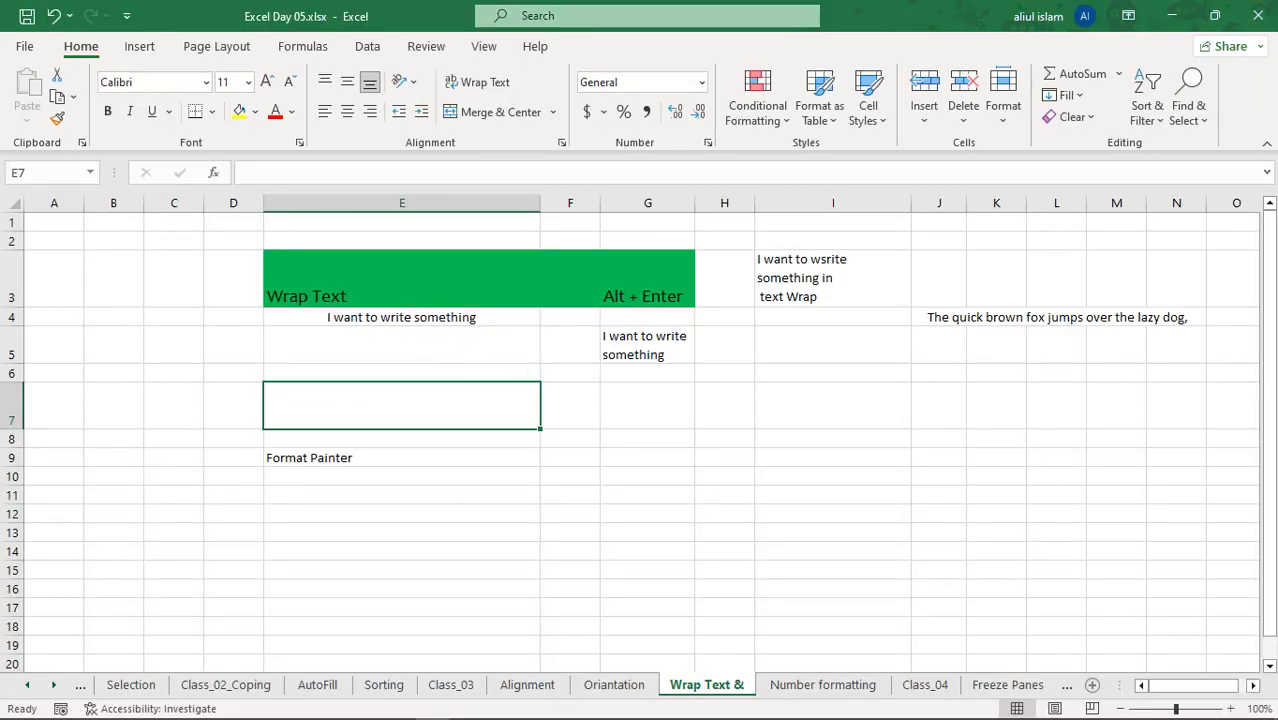
left_click(431, 706)
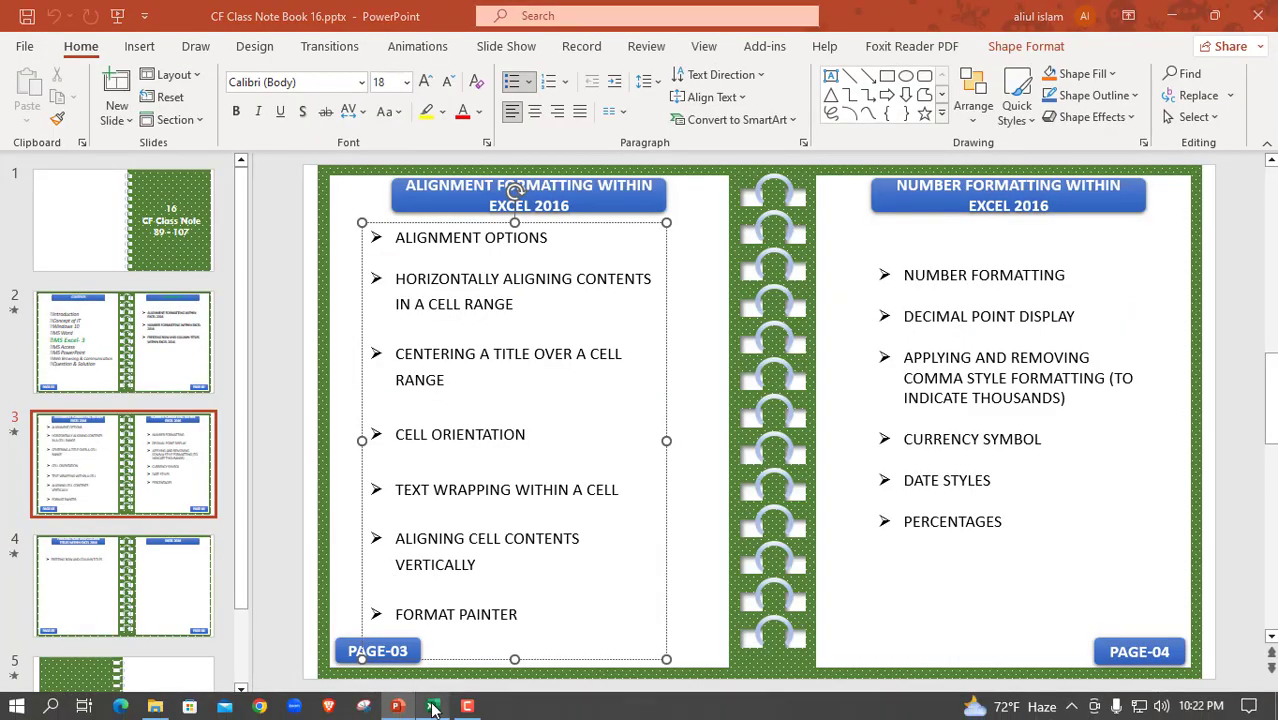
left_click(431, 706)
left_click(639, 476)
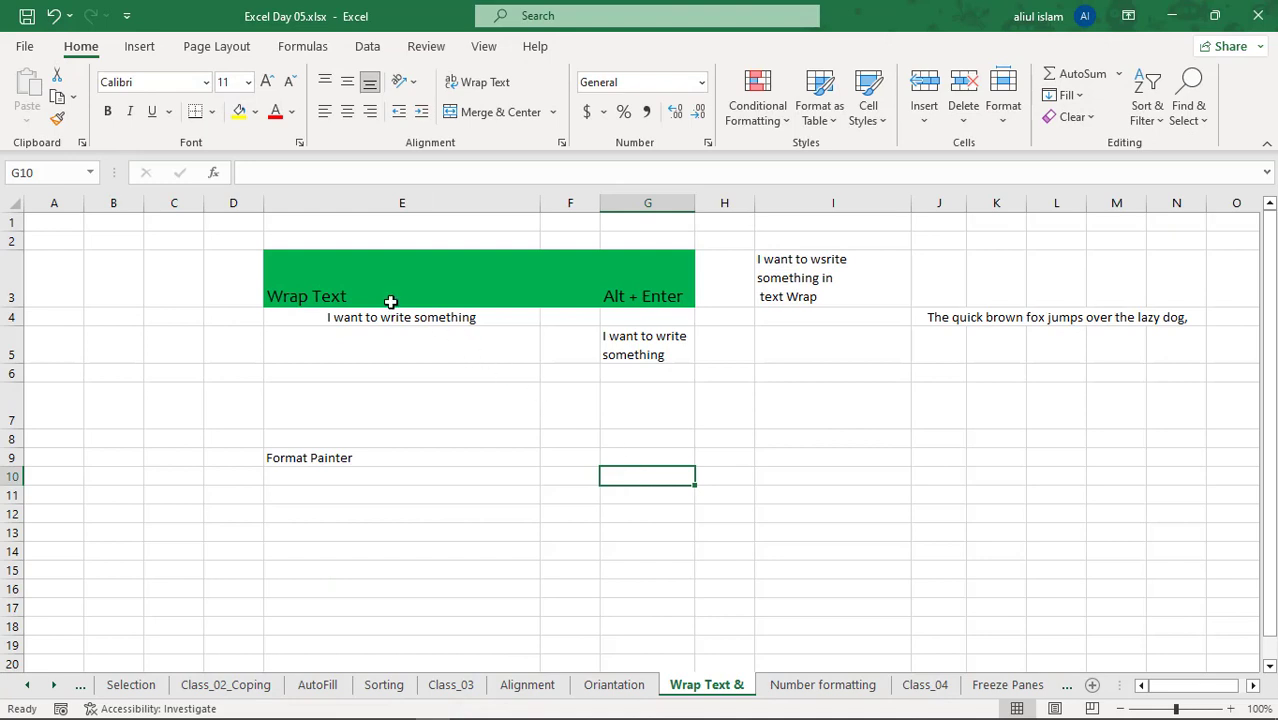
left_click(345, 289)
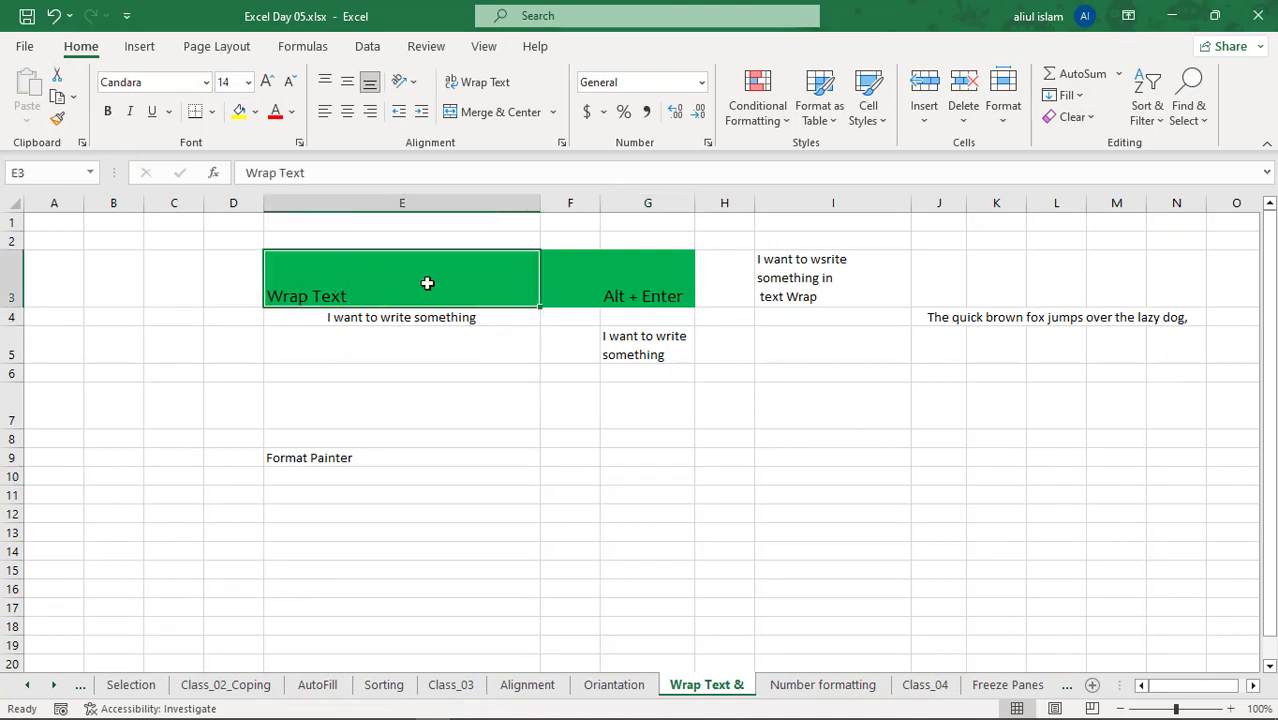
left_click(602, 284)
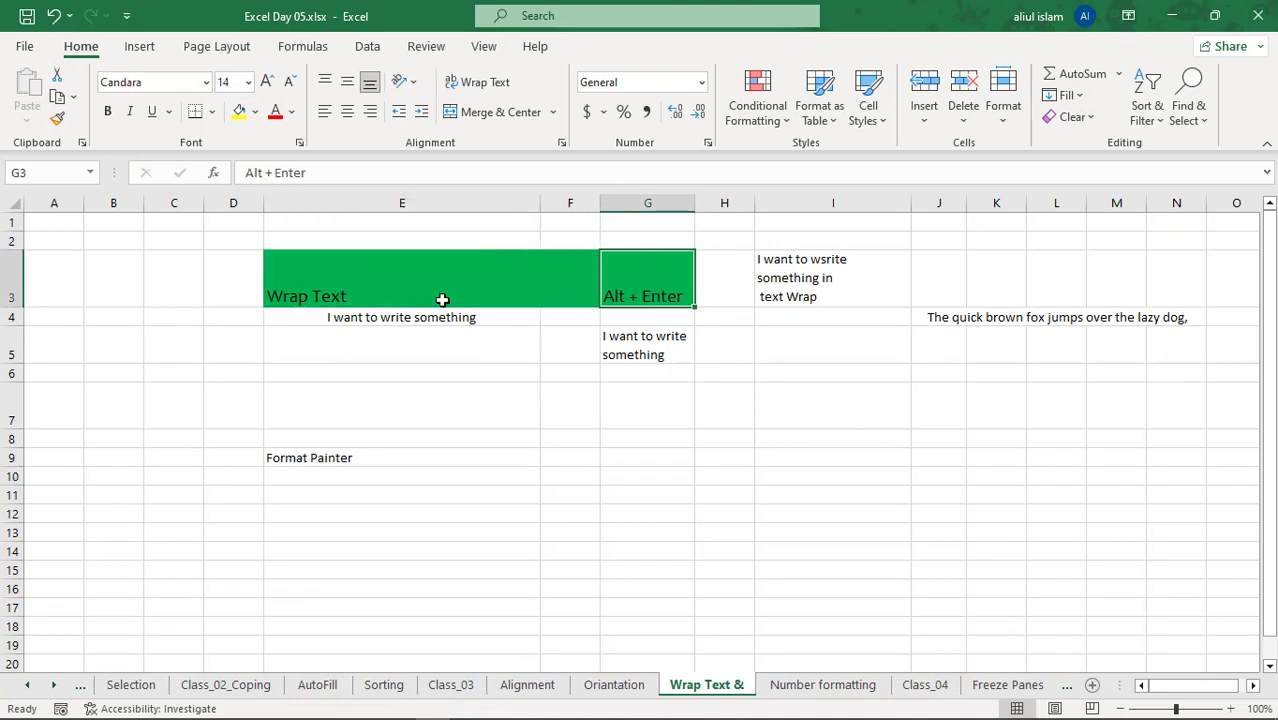
left_click(318, 457)
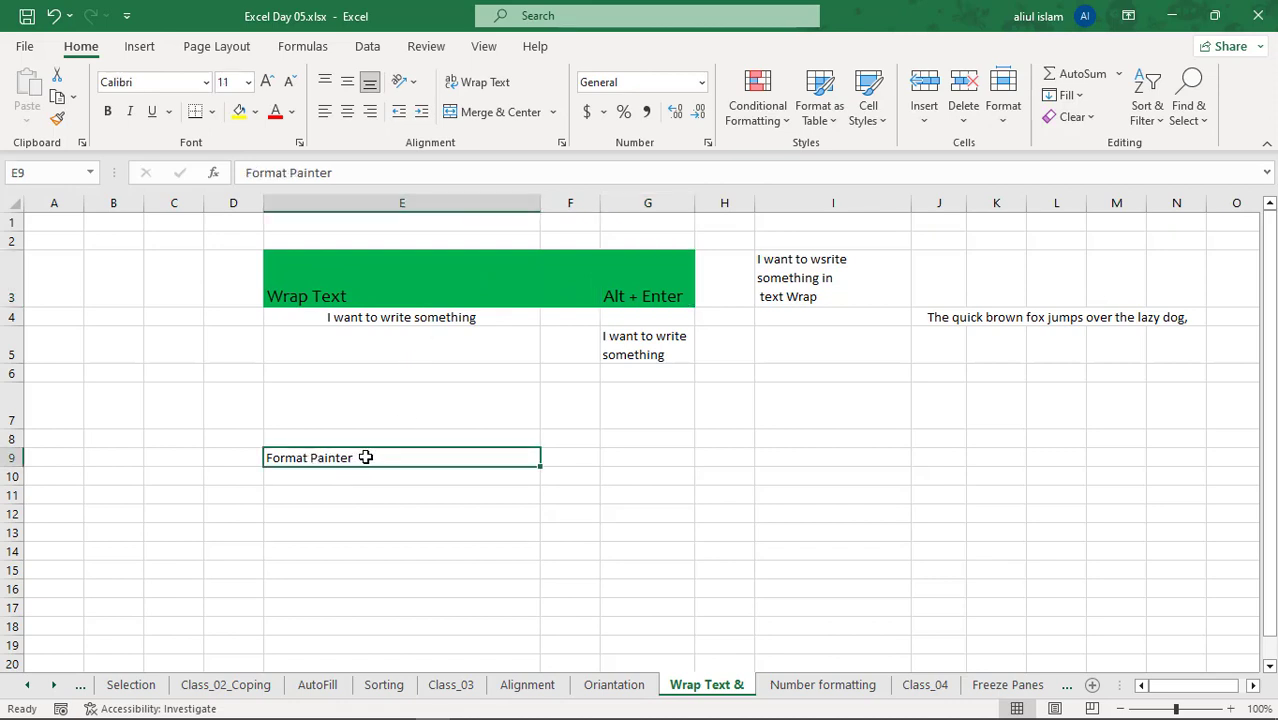
left_click(568, 480)
left_click(402, 477)
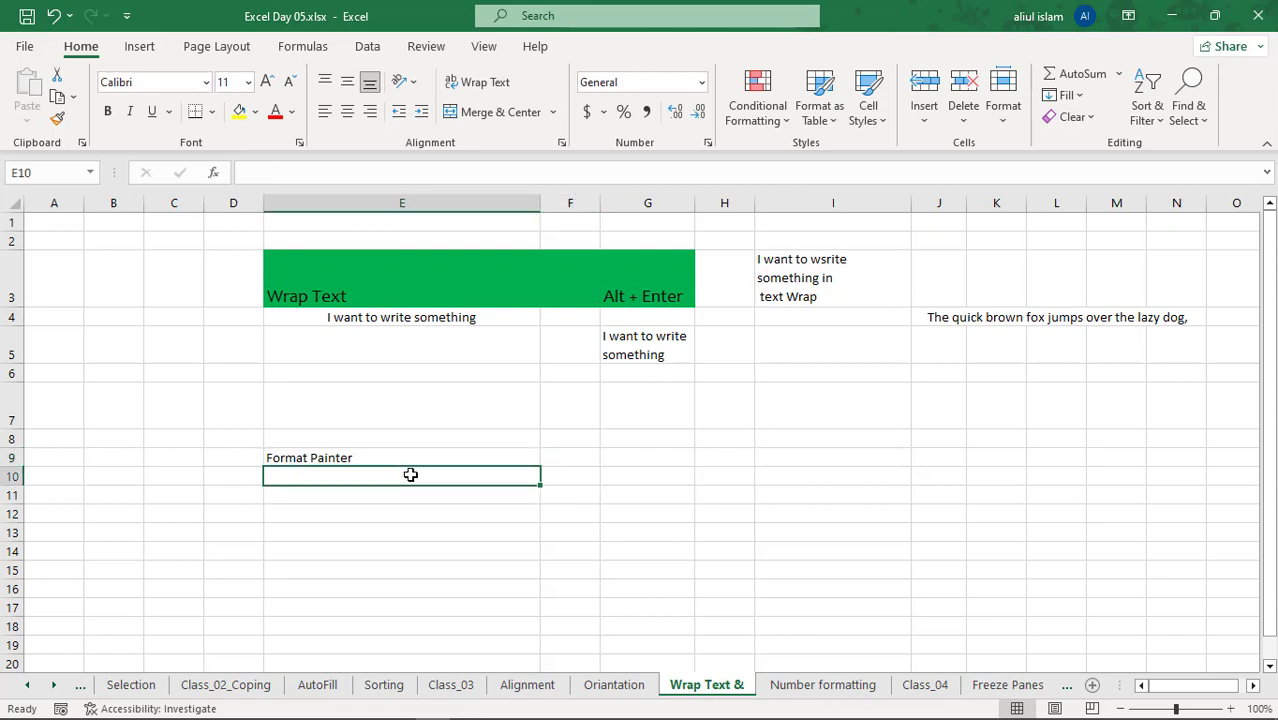
Copy the formatting of the Wrap Text heading in E3 onto the Format Painter cell E9 with Format Painter.
left_click(389, 278)
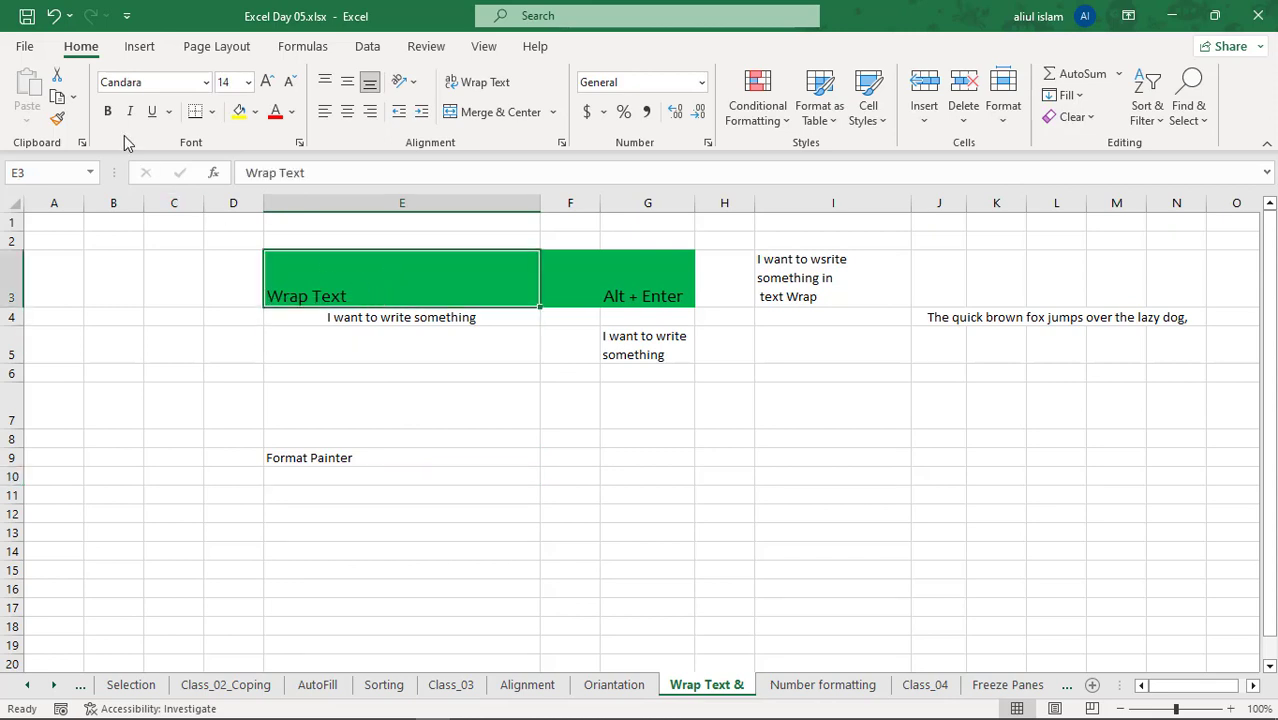
left_click(58, 119)
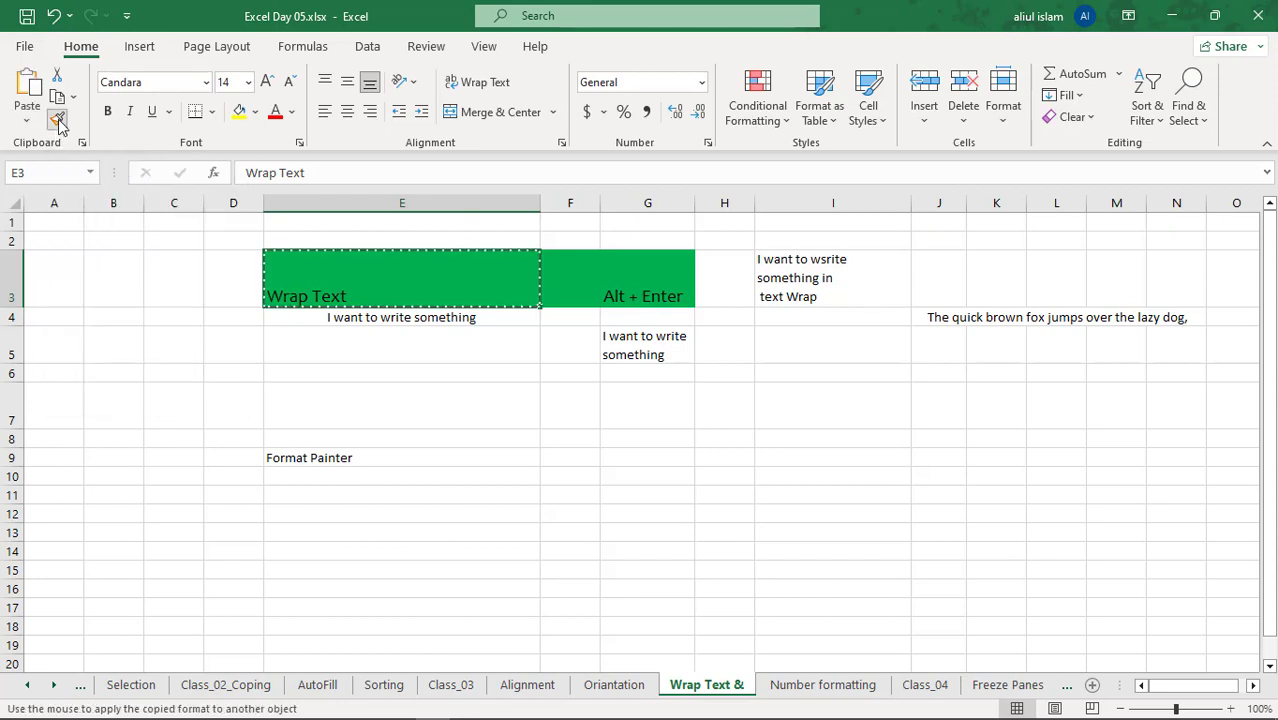
left_click(276, 459)
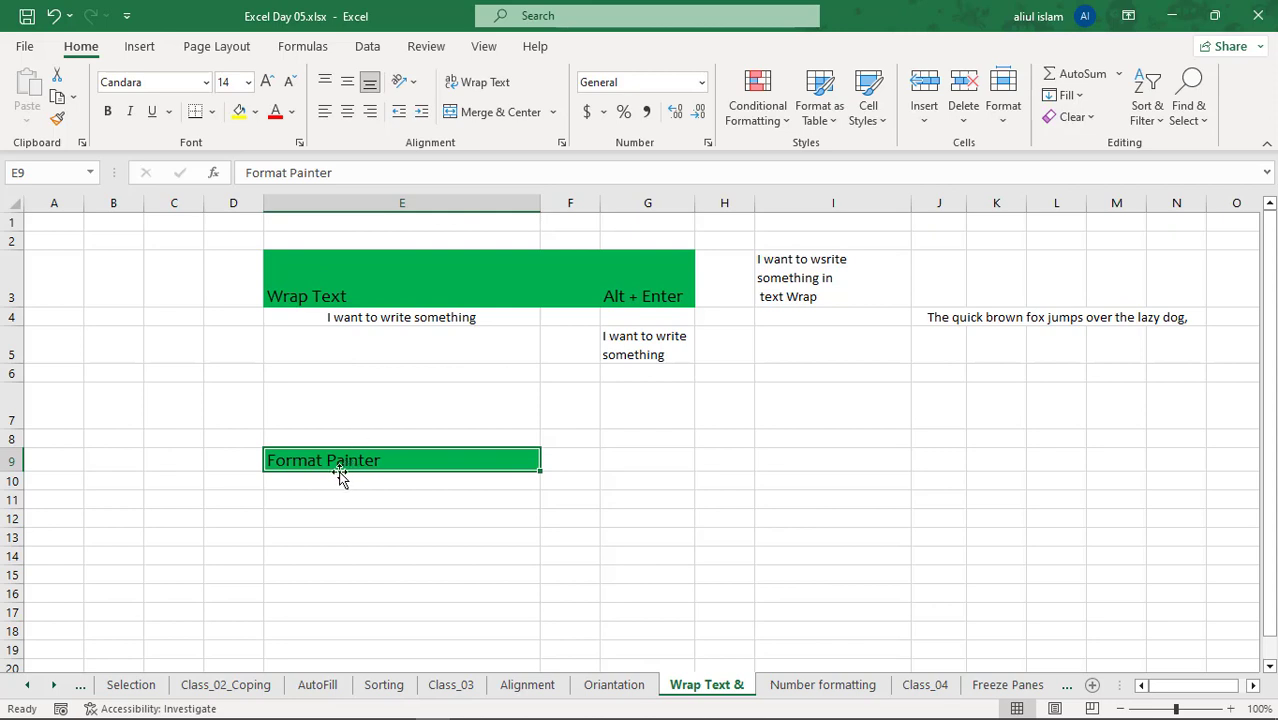
left_click(306, 276)
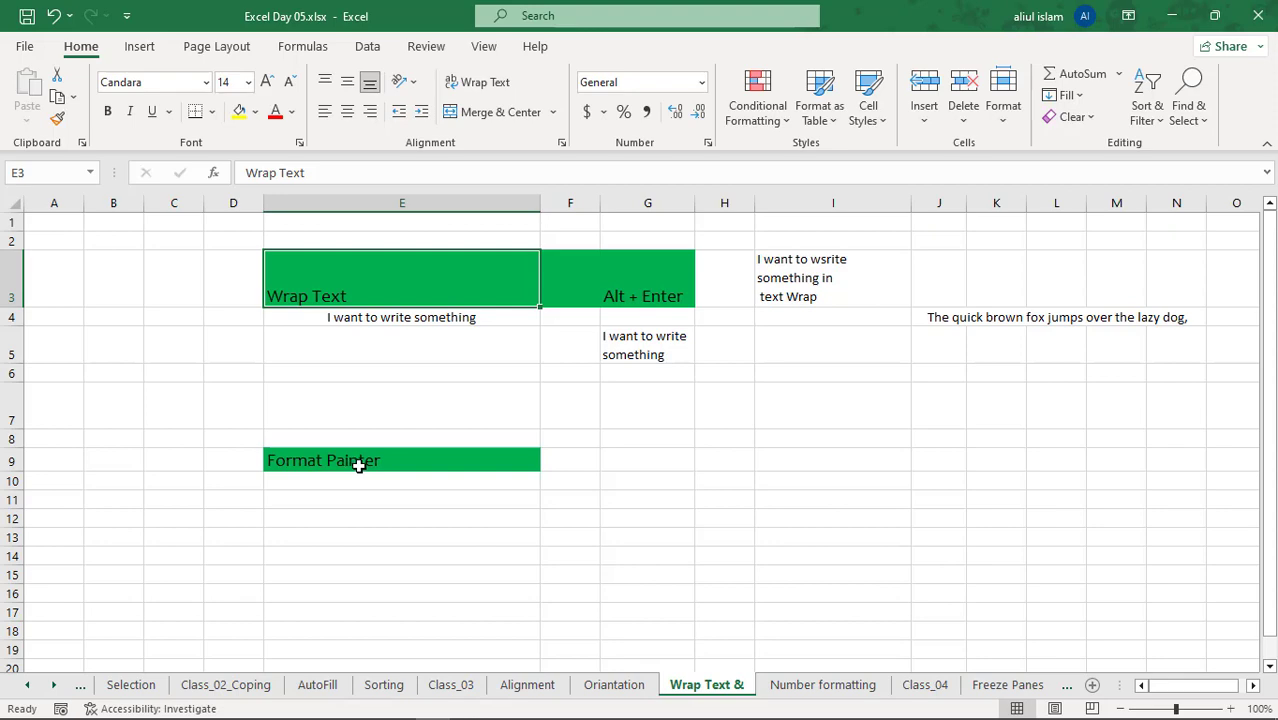
Look up the number formatting topics in the PowerPoint class notes and return to Excel on the Number formatting sheet.
left_click(391, 705)
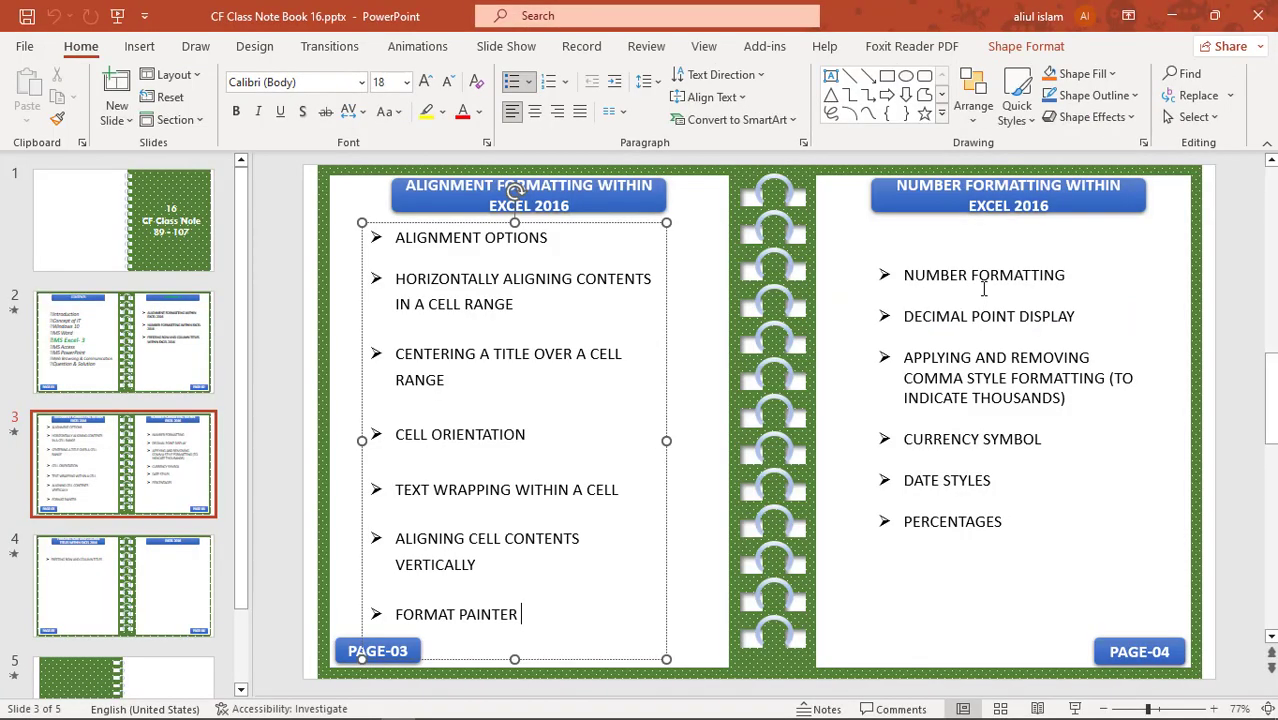
left_click(1087, 277)
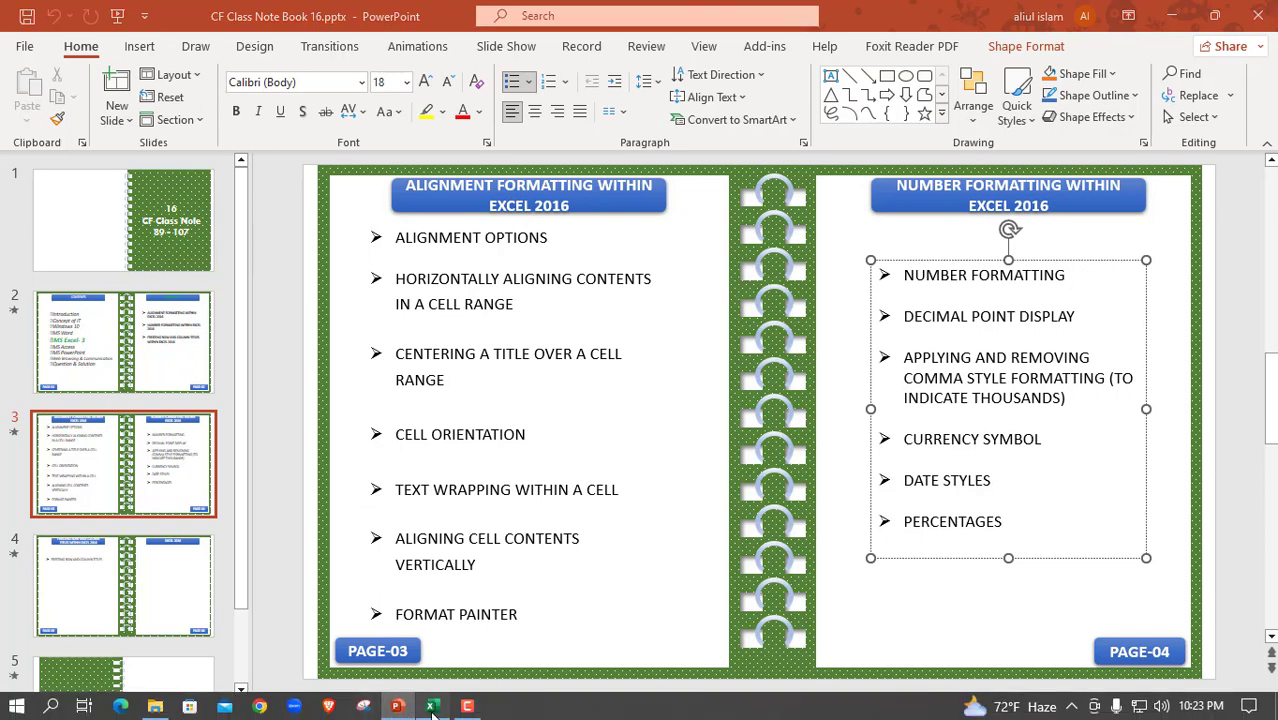
left_click(432, 706)
left_click(815, 685)
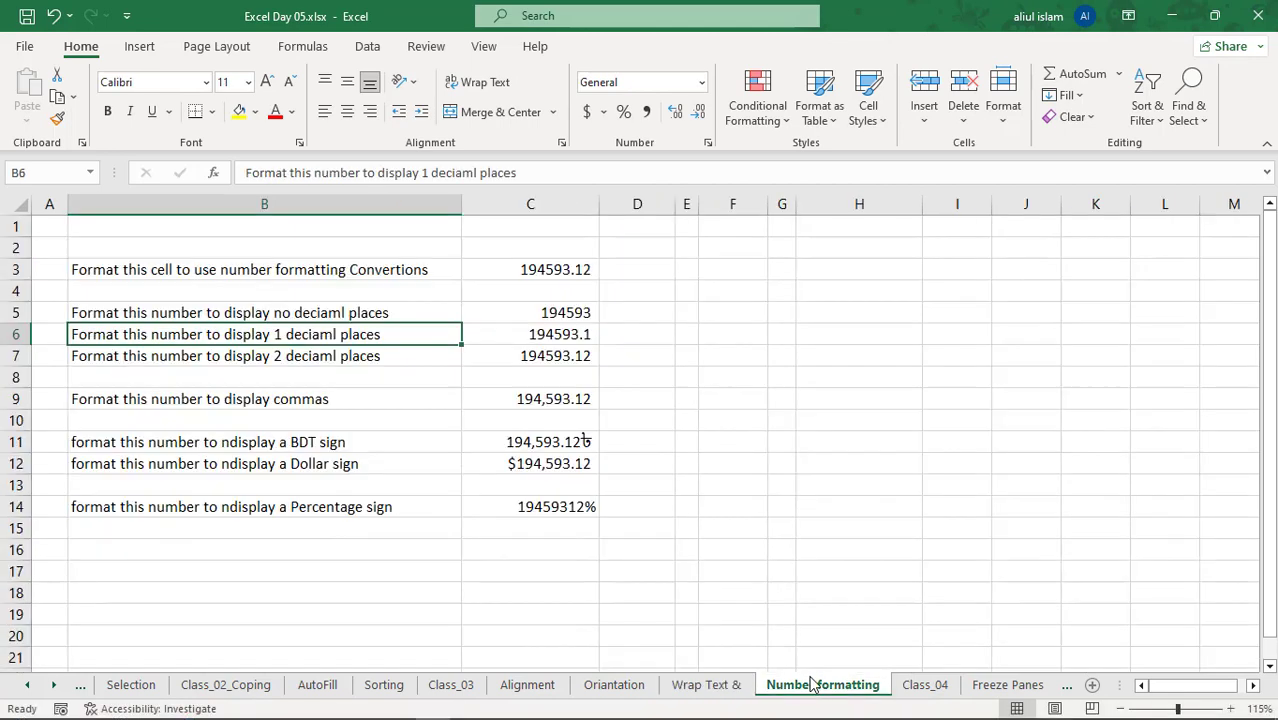
Review the formatted example numbers in column C and widen column E to make room for practice values.
left_click(367, 460)
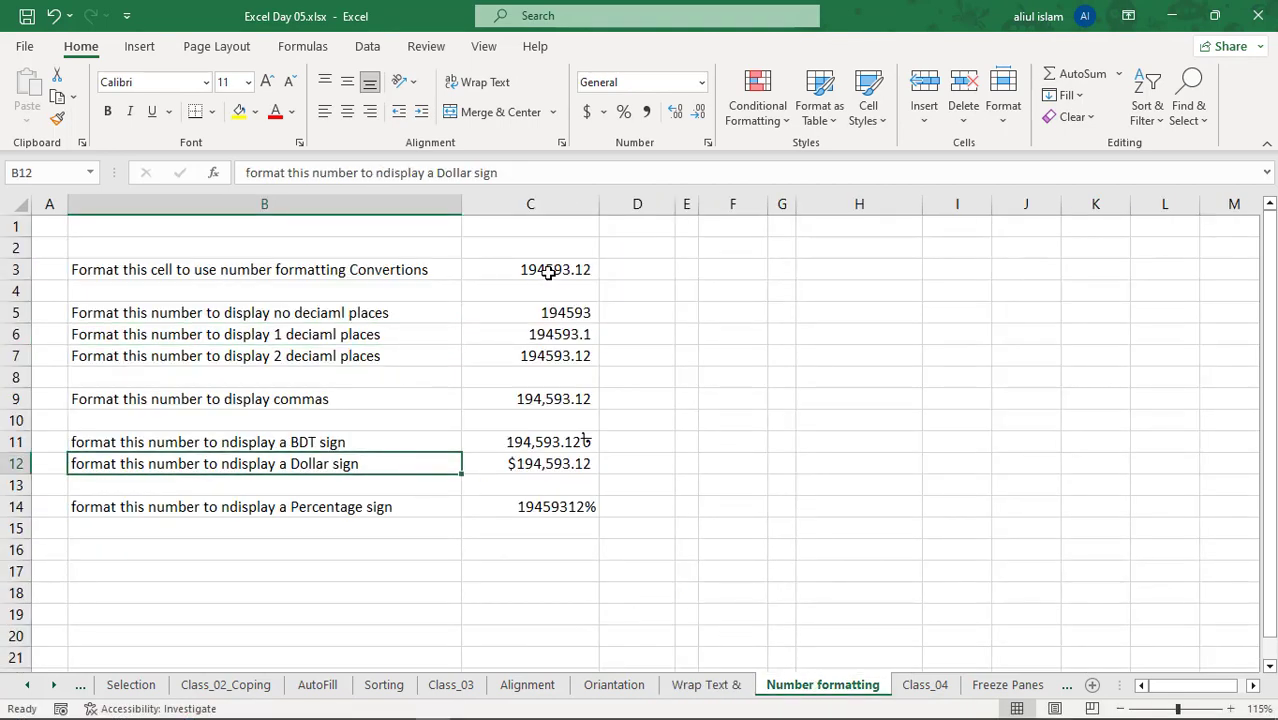
left_click_drag(549, 272, 551, 530)
left_click(660, 288)
left_click_drag(680, 205, 830, 205)
left_click(722, 290)
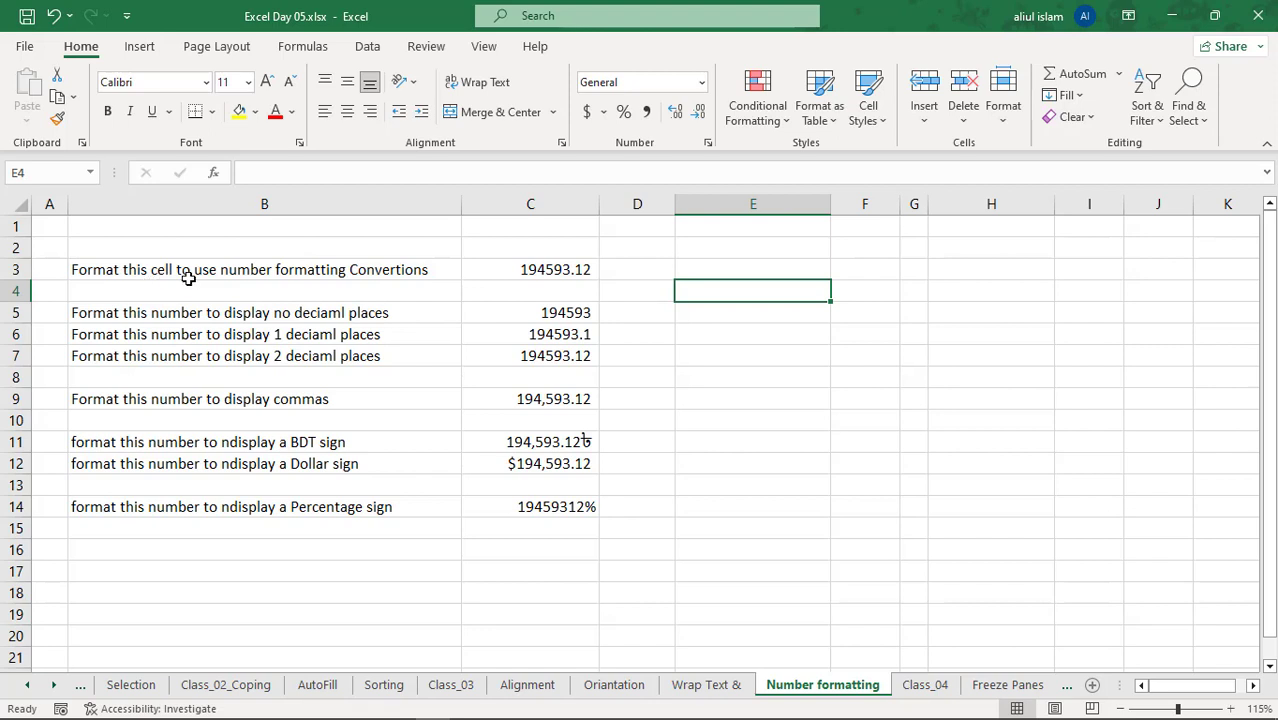
Enter the number 19453.125 in cell E3, beside the number formatting example in row 3.
left_click(428, 273)
left_click(733, 272)
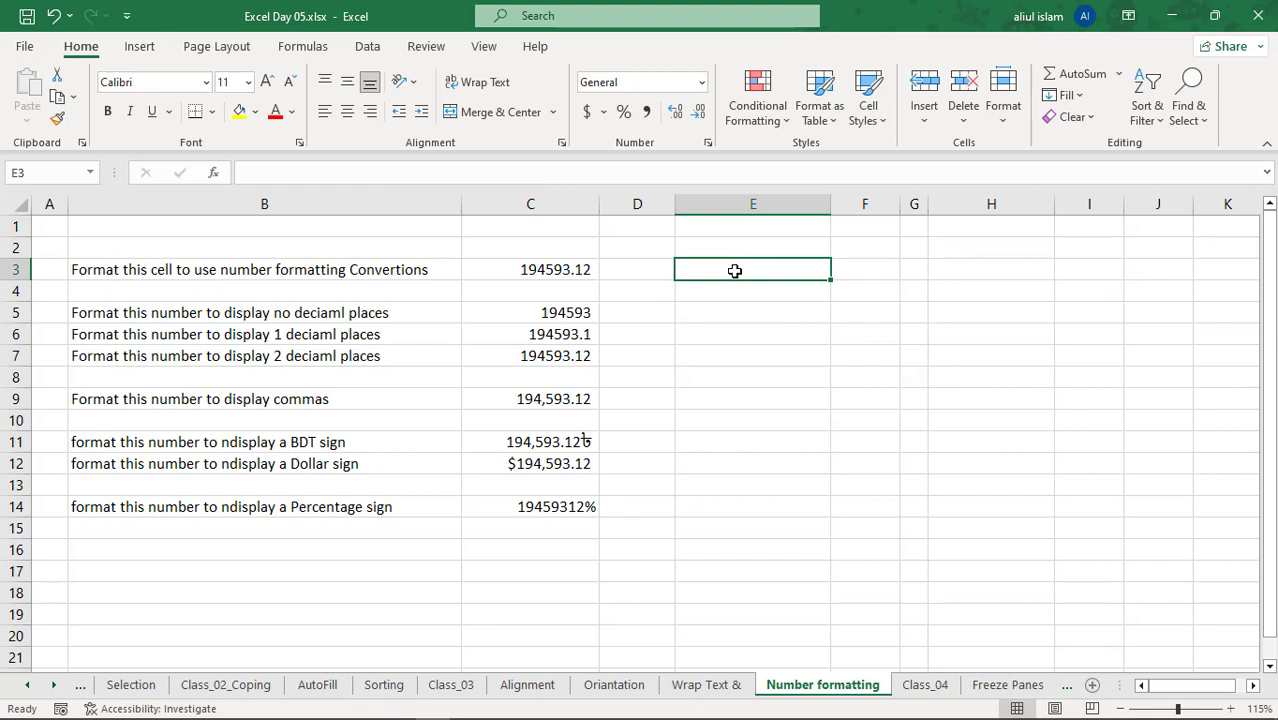
type("19453.125")
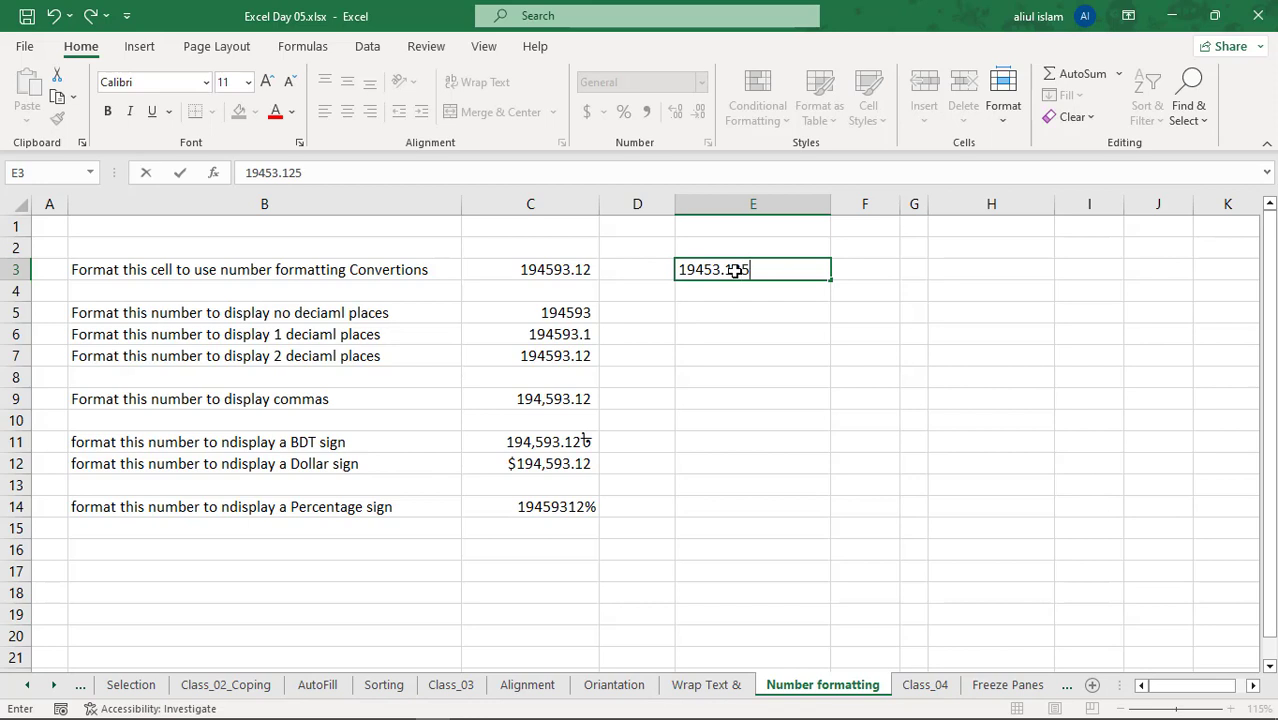
key("Return")
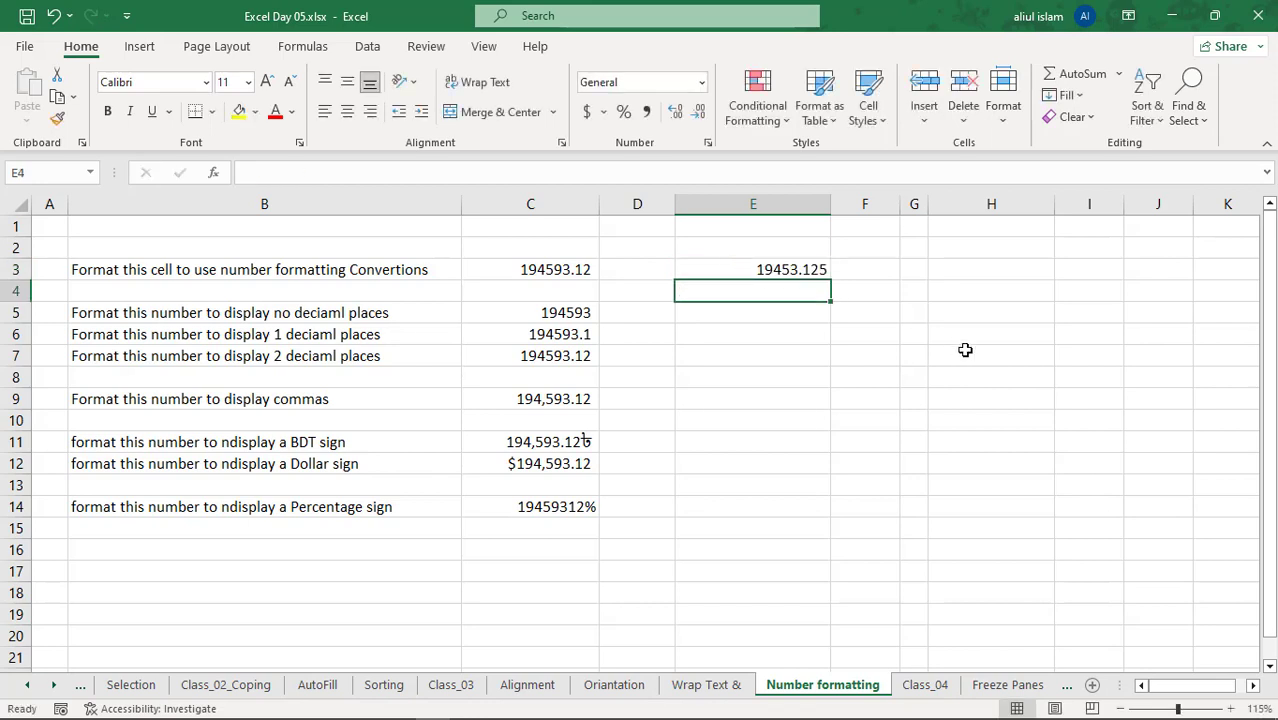
left_click(789, 331)
left_click(801, 270)
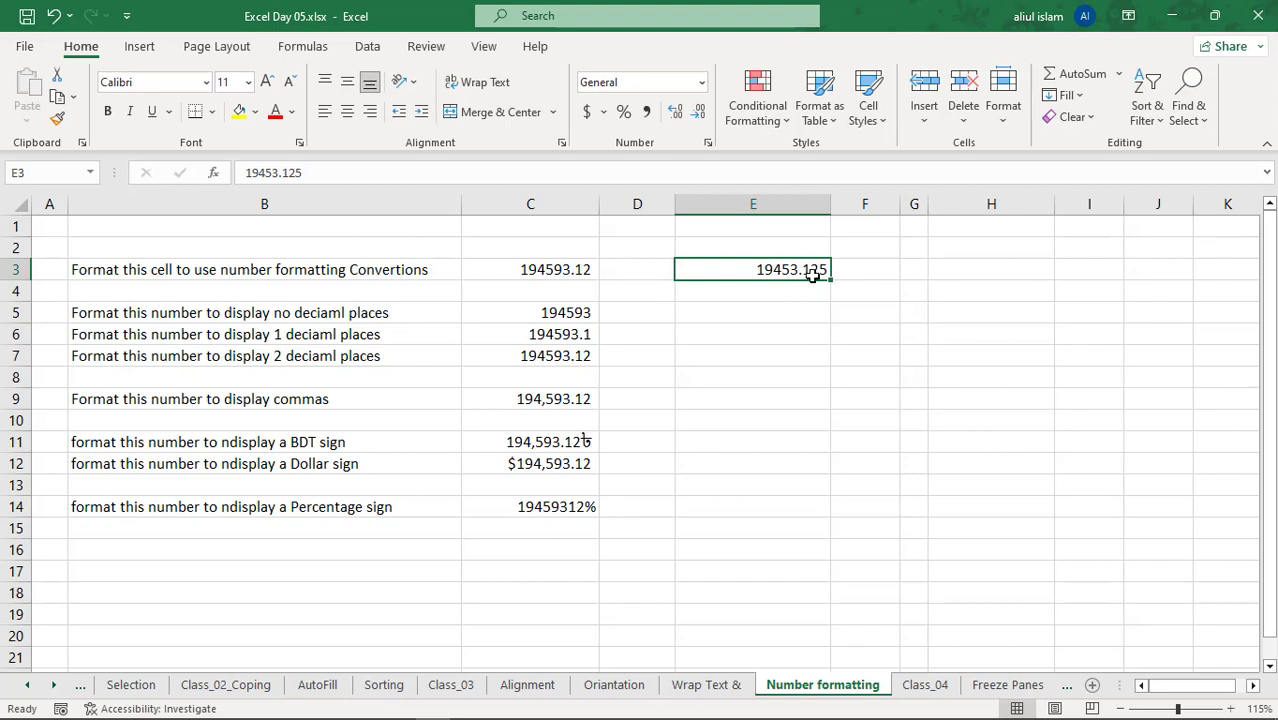
left_click(774, 289)
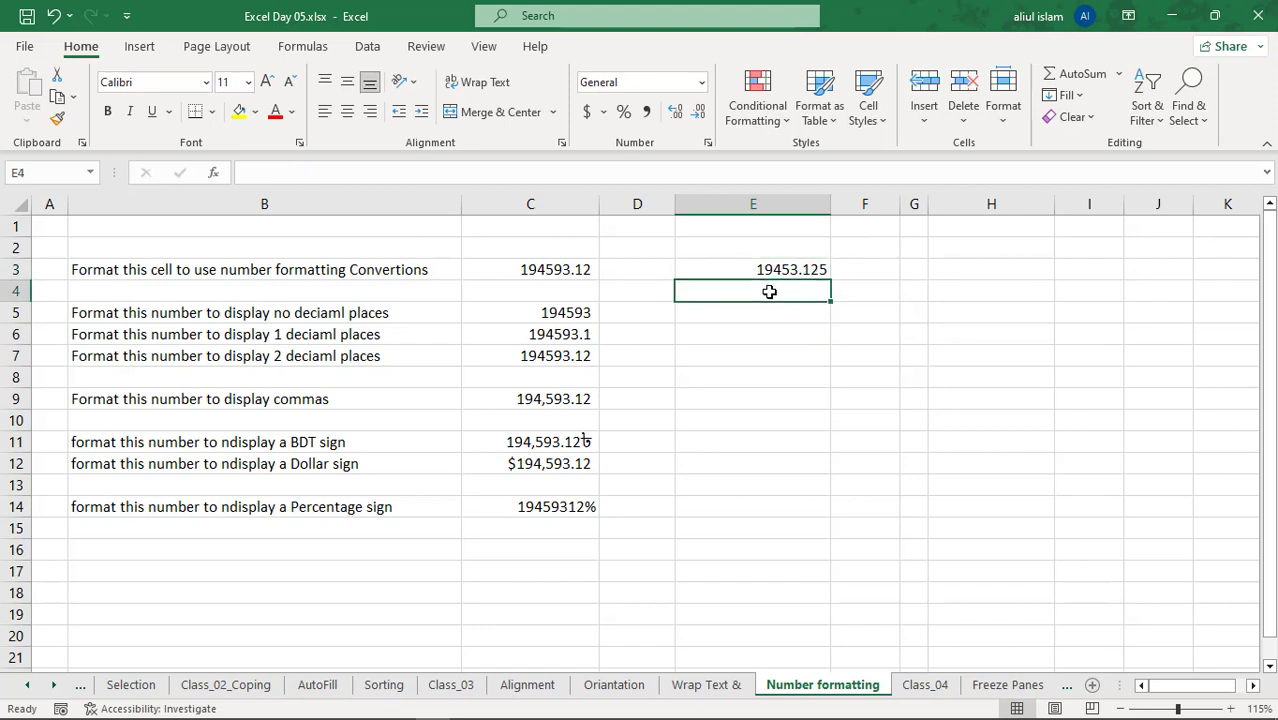
Format cell E3 with the Number category and 2 decimal places, and check the cell.
left_click(786, 270)
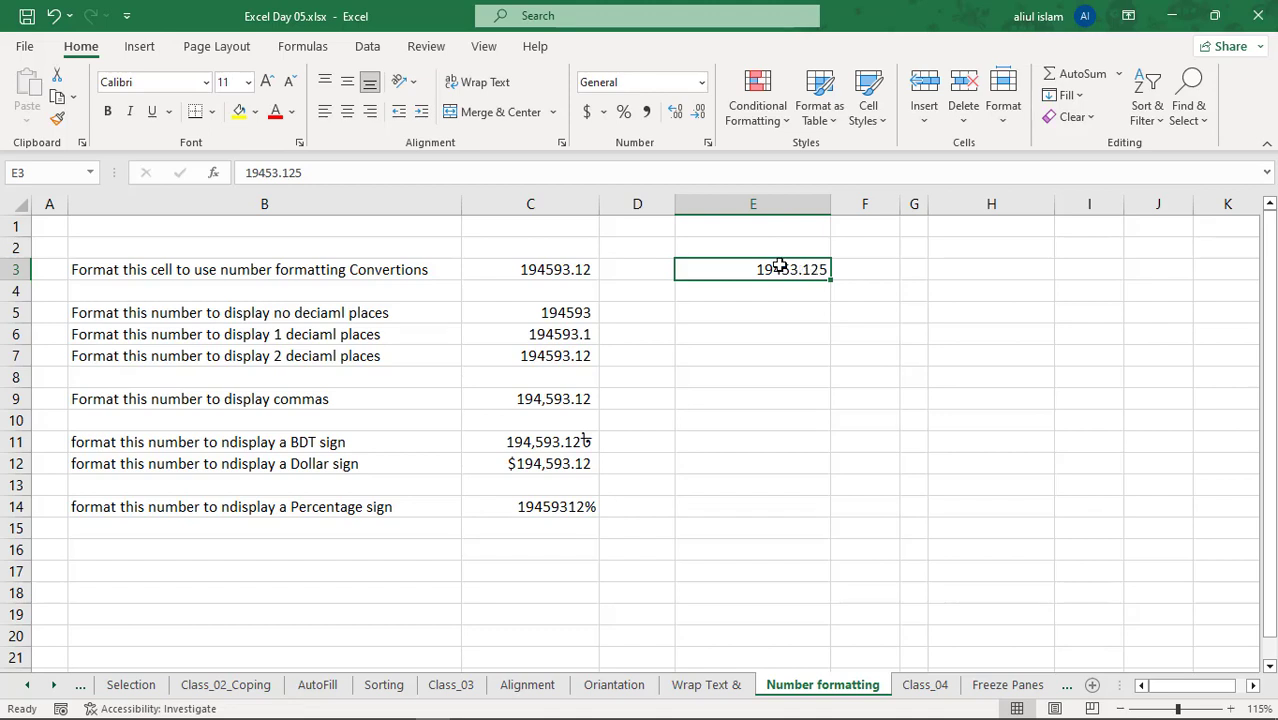
right_click(777, 269)
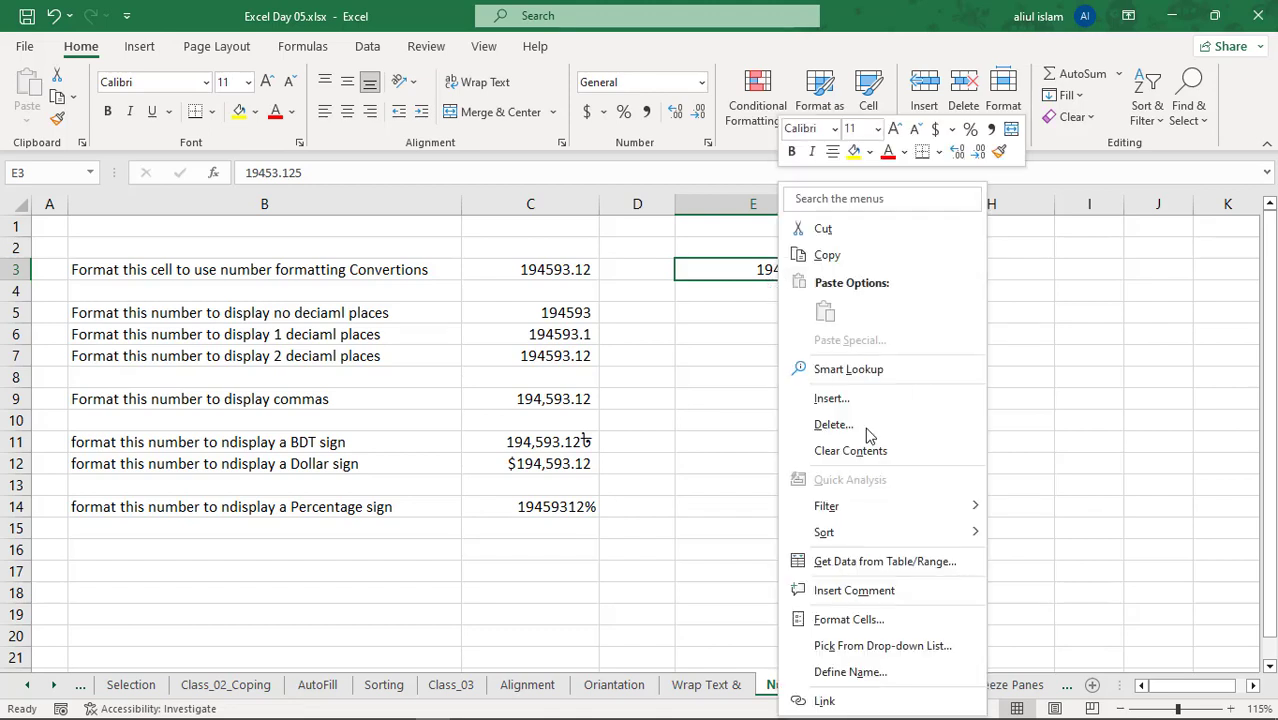
left_click(849, 620)
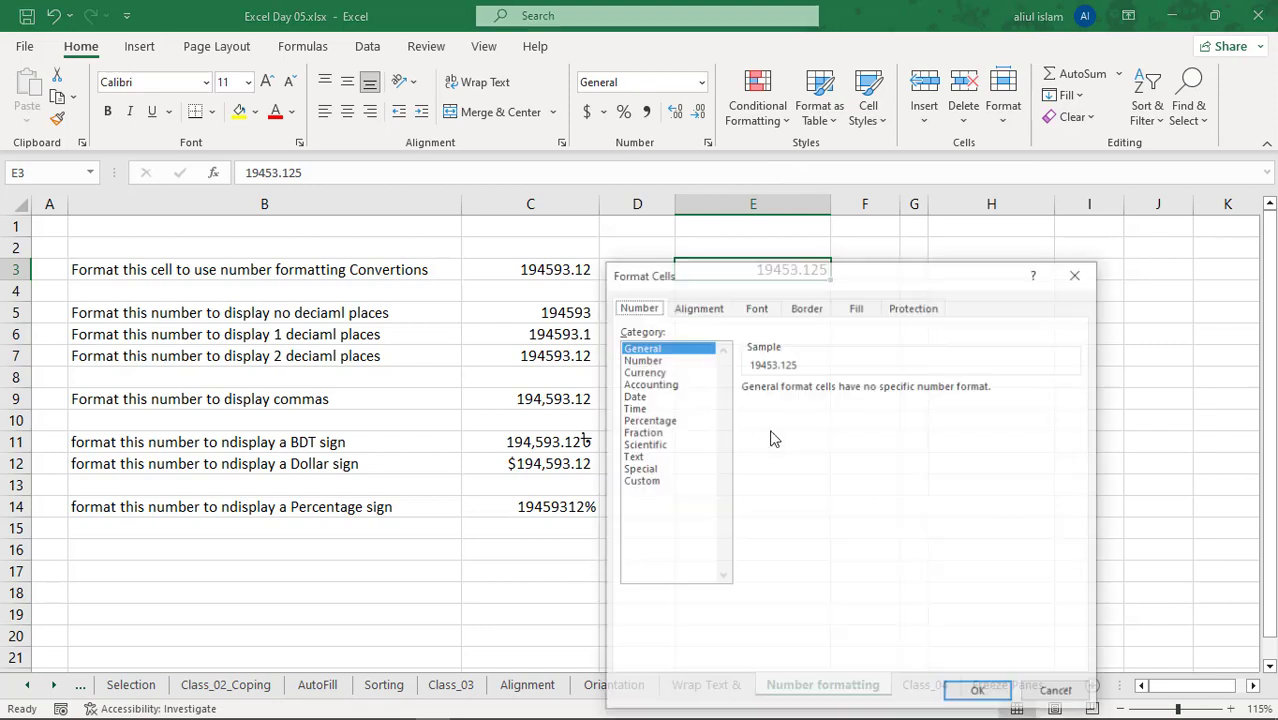
left_click(652, 359)
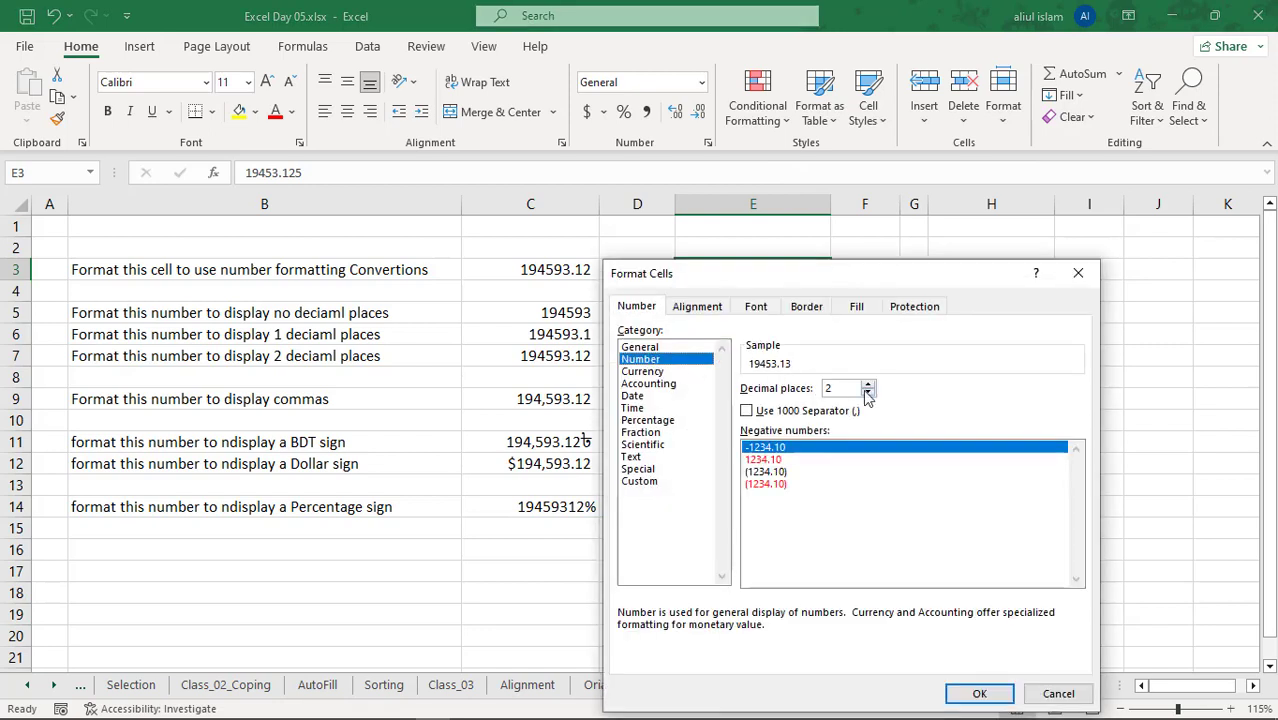
left_click(869, 385)
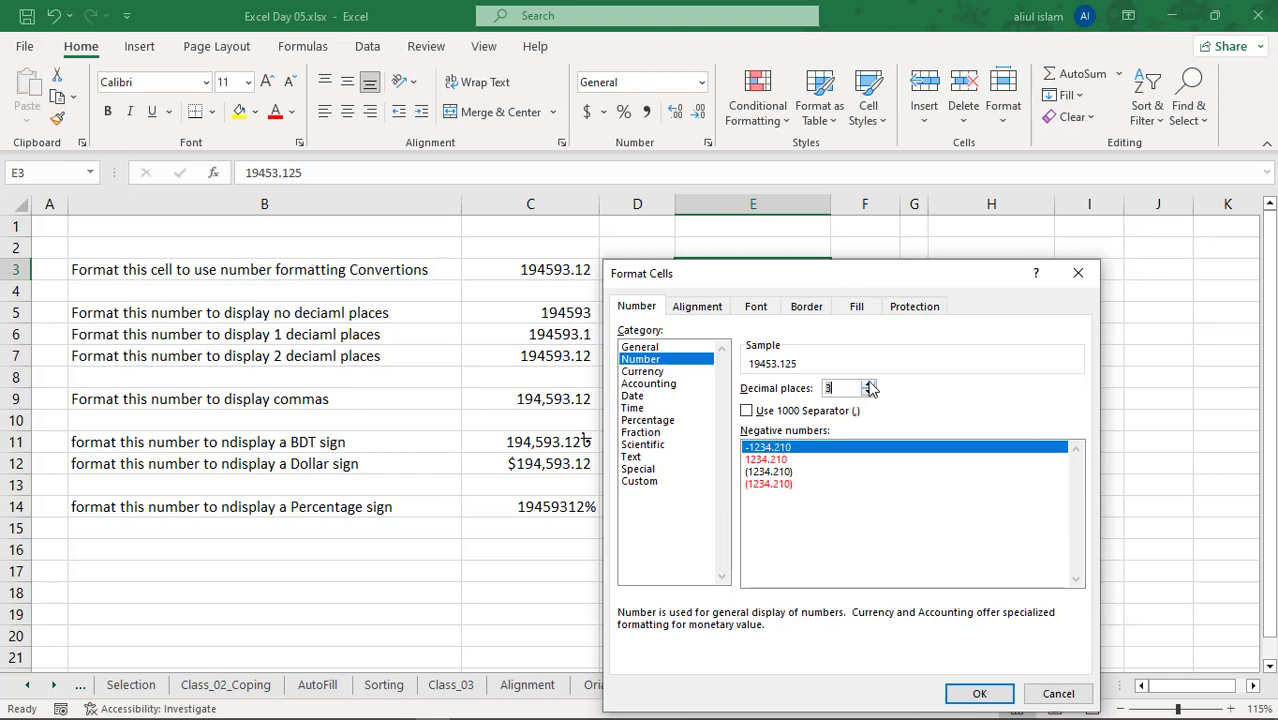
left_click(869, 394)
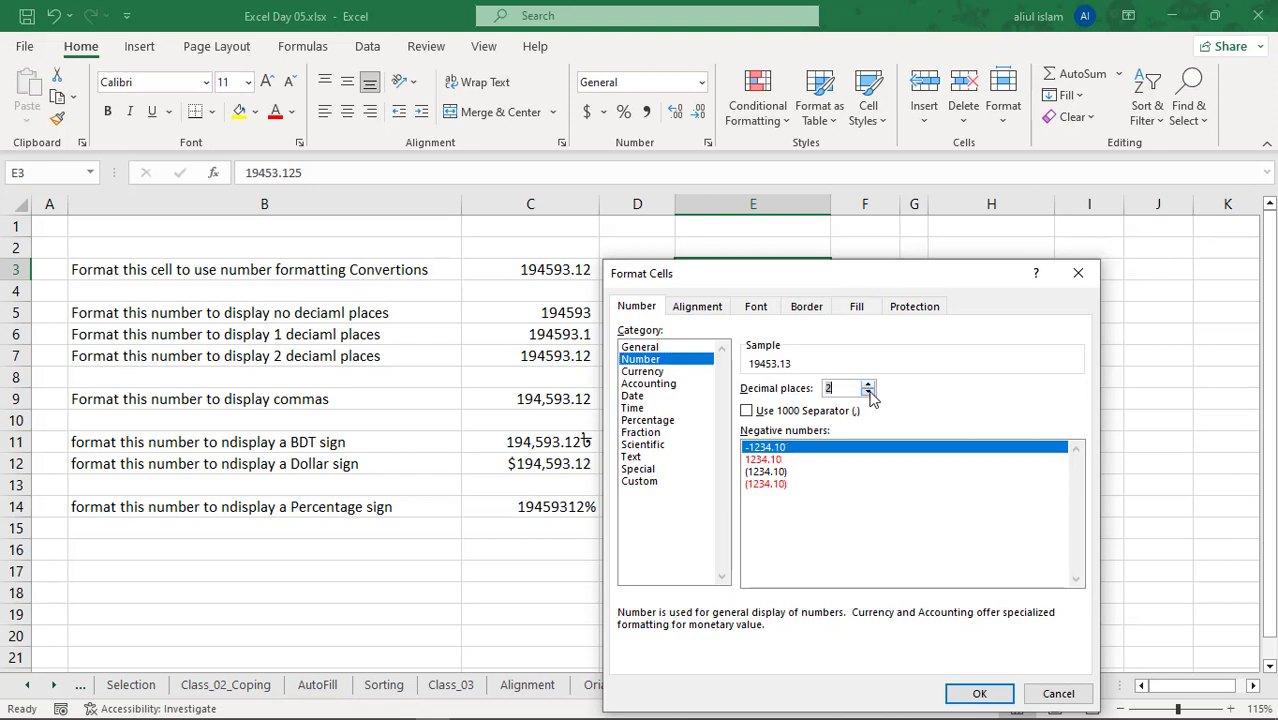
left_click(979, 693)
left_click_drag(817, 303, 799, 267)
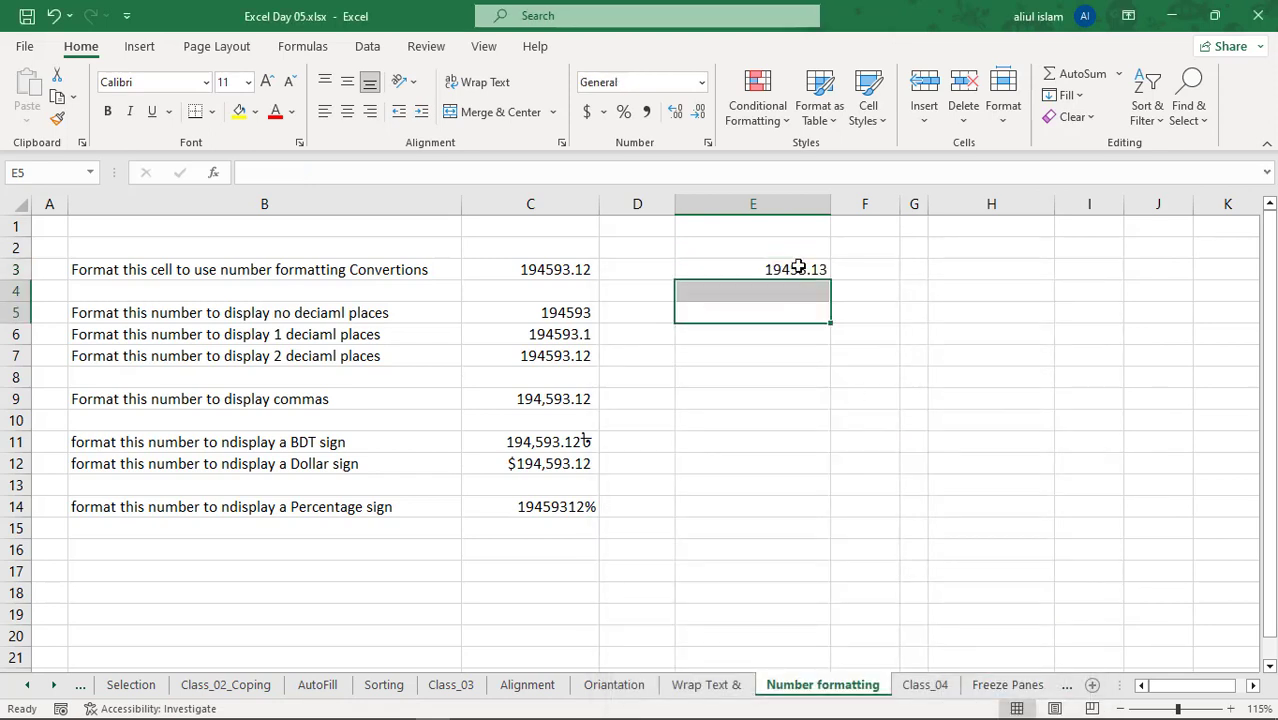
left_click(799, 267)
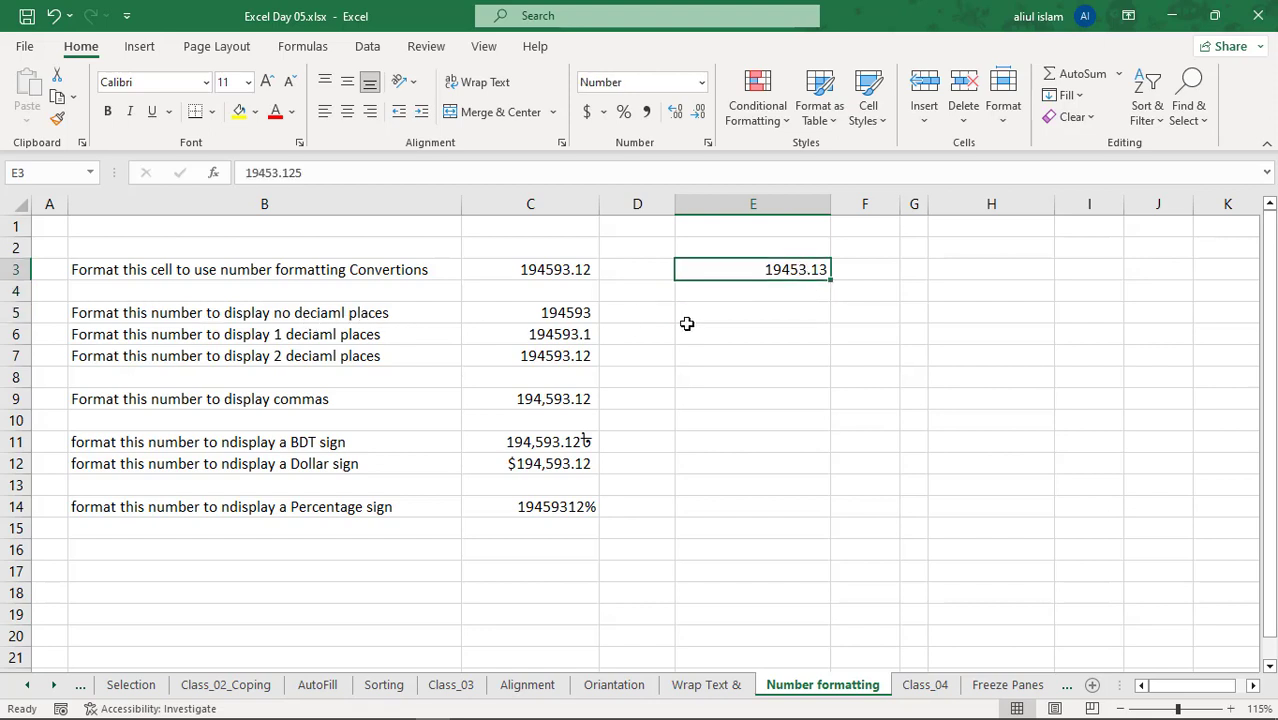
Fill the number in E3 down through E14 and clear the copy in E4.
mouse_move(831, 280)
left_mouse_down()
mouse_move(833, 516)
mouse_move(833, 483)
left_mouse_up()
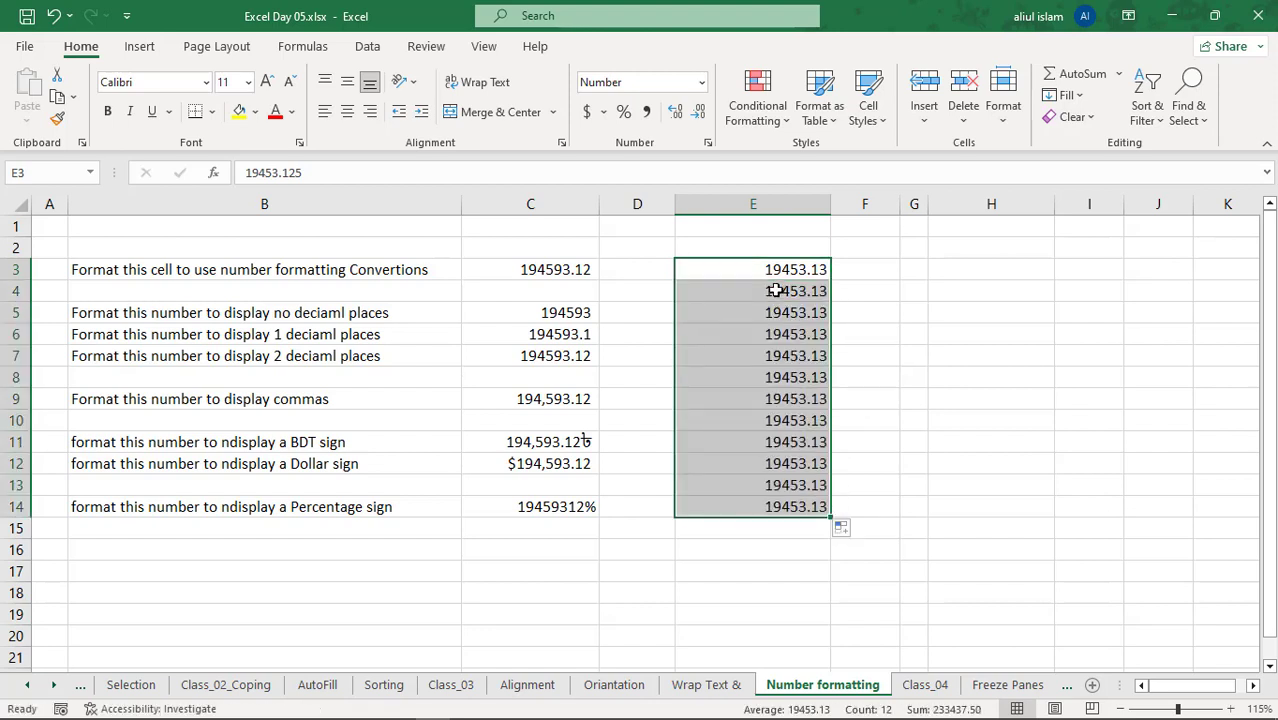
left_click(700, 291)
key("Delete")
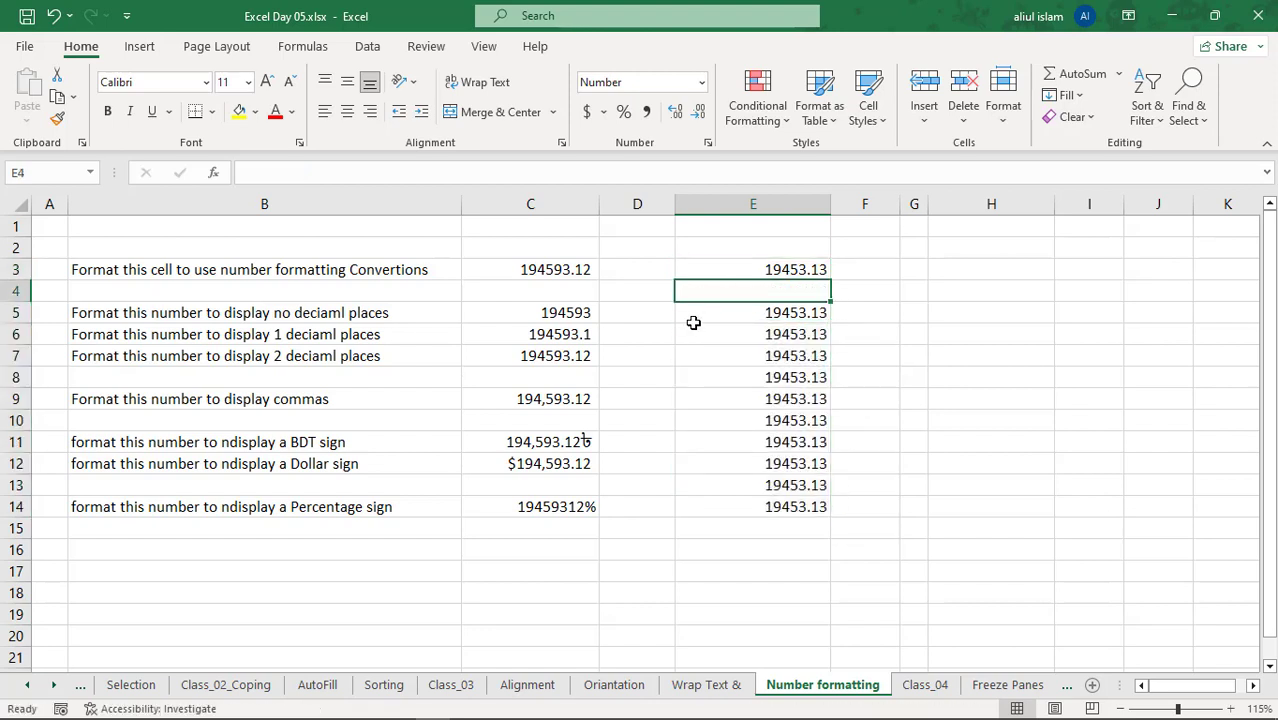
Set the number format of cell E5 to 0 decimal places and check the cell.
left_click(790, 313)
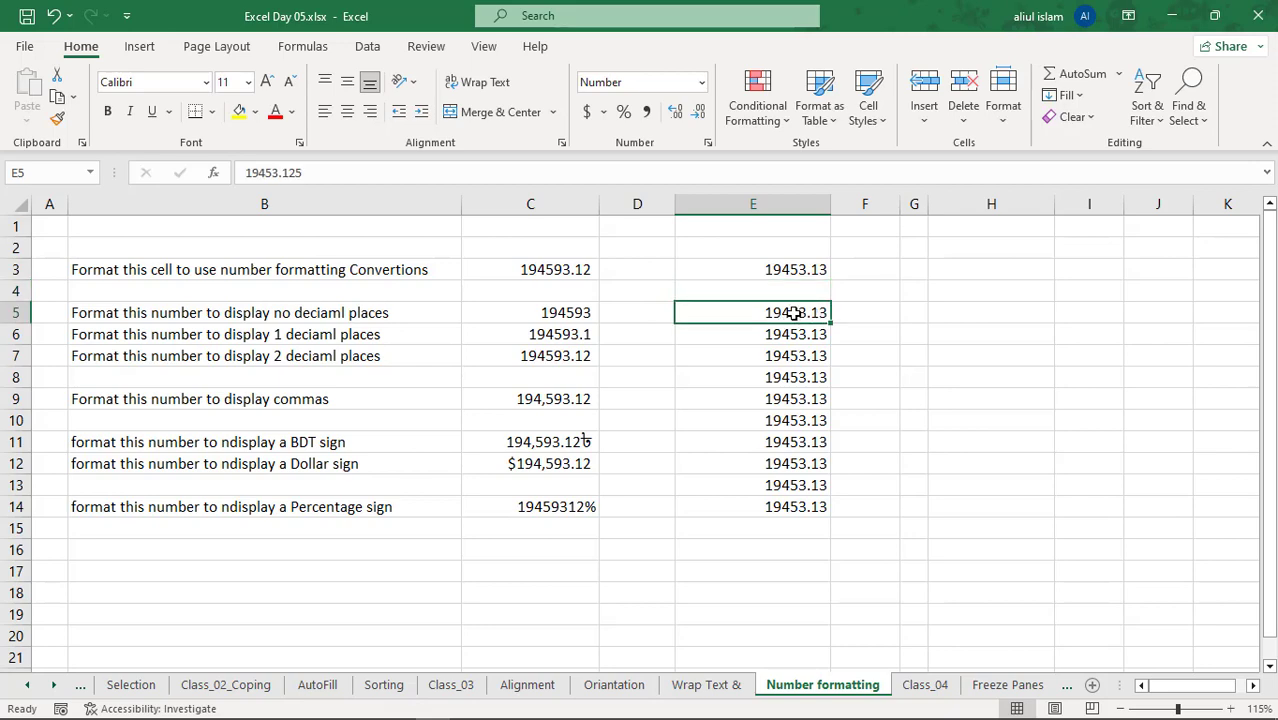
right_click(788, 313)
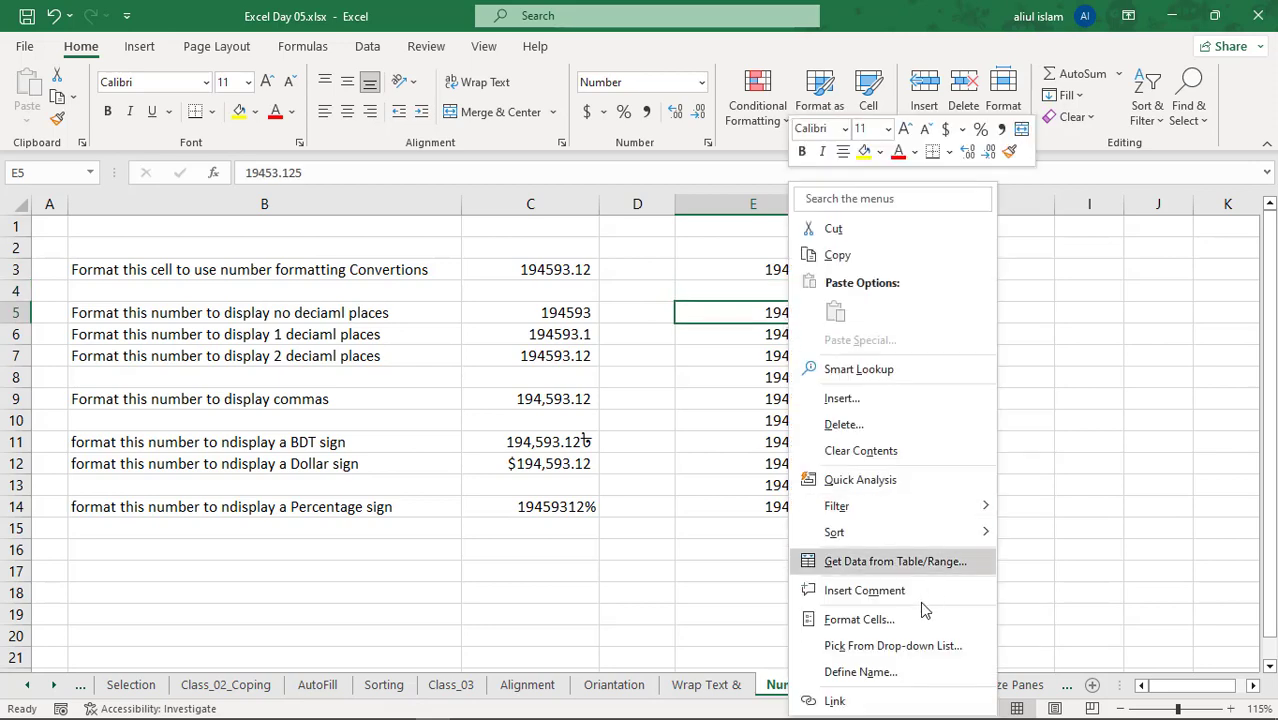
left_click(868, 617)
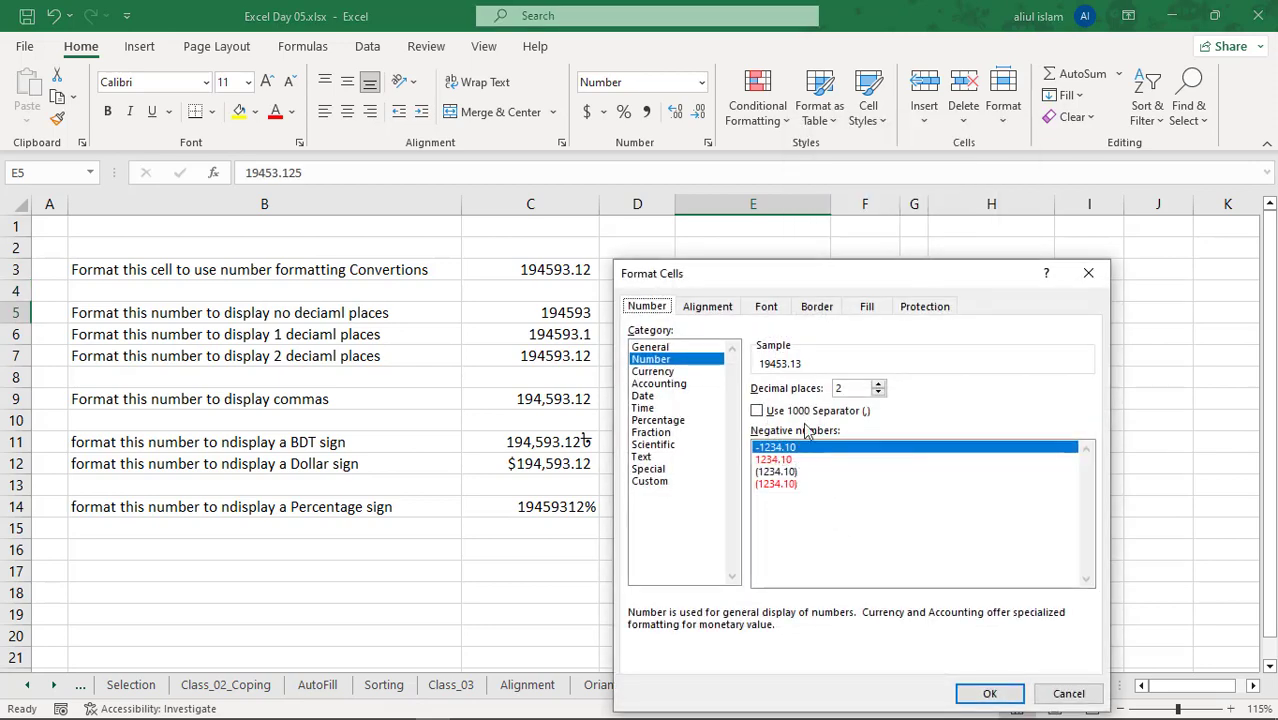
left_click(879, 393)
left_click(879, 393)
left_click(990, 694)
left_click(852, 399)
left_click(790, 314)
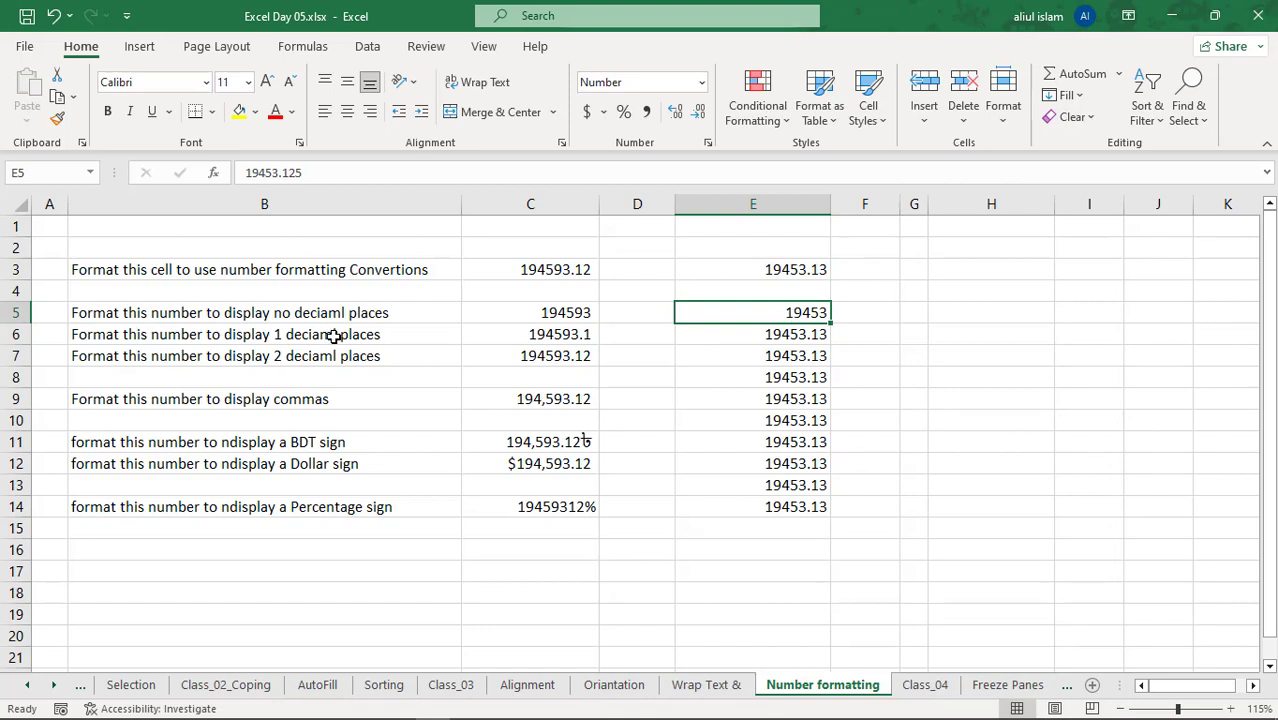
Set the number format of cell E6 to 1 decimal place and clear the filled number in E8.
left_click(795, 334)
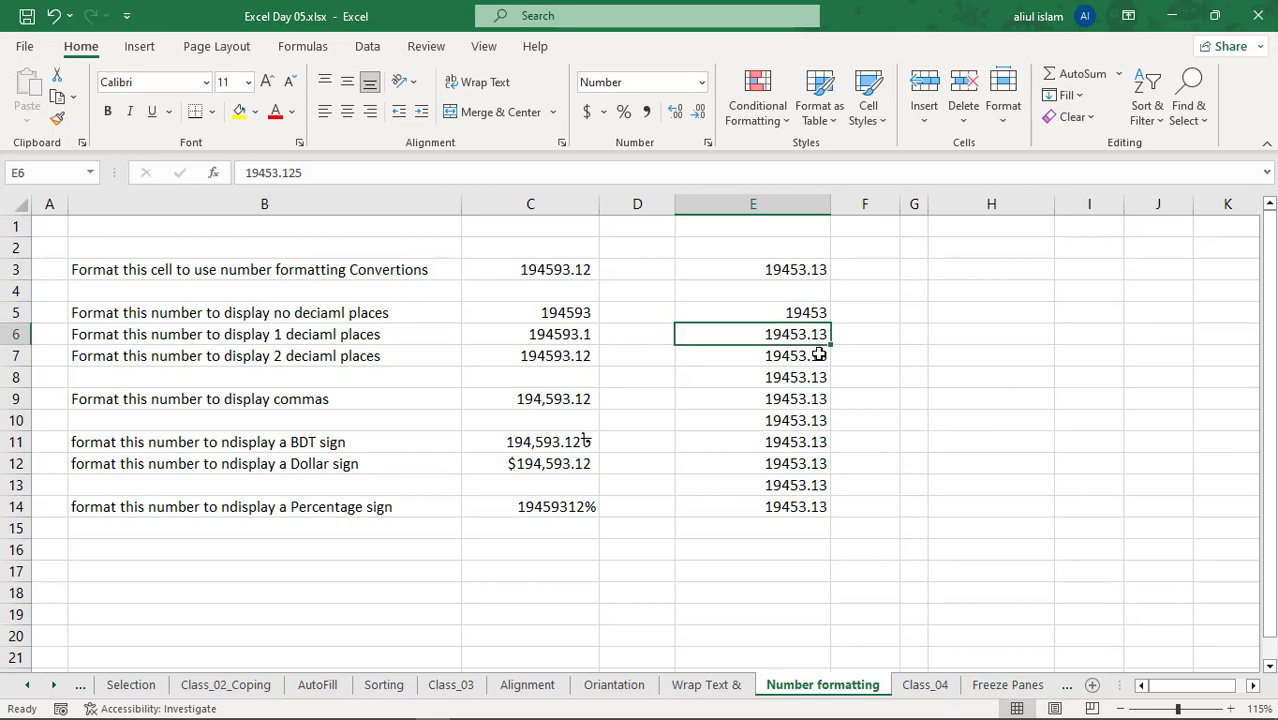
right_click(804, 334)
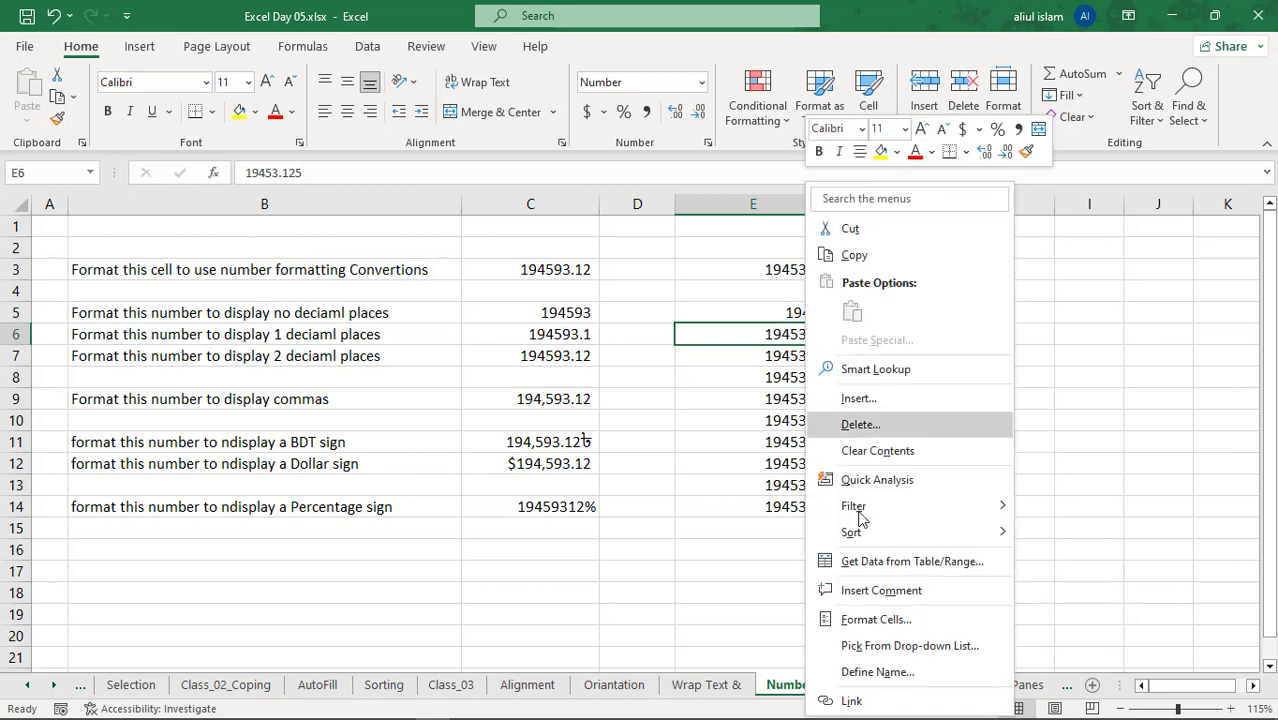
left_click(886, 622)
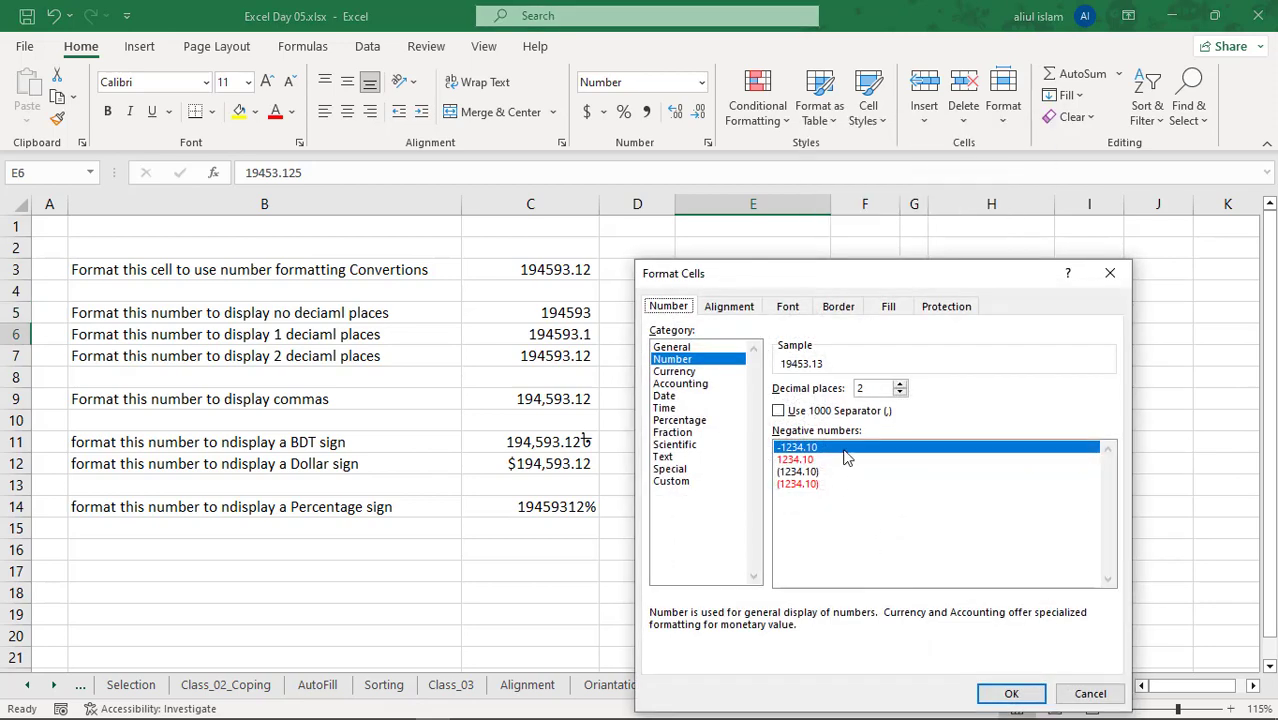
left_click(900, 394)
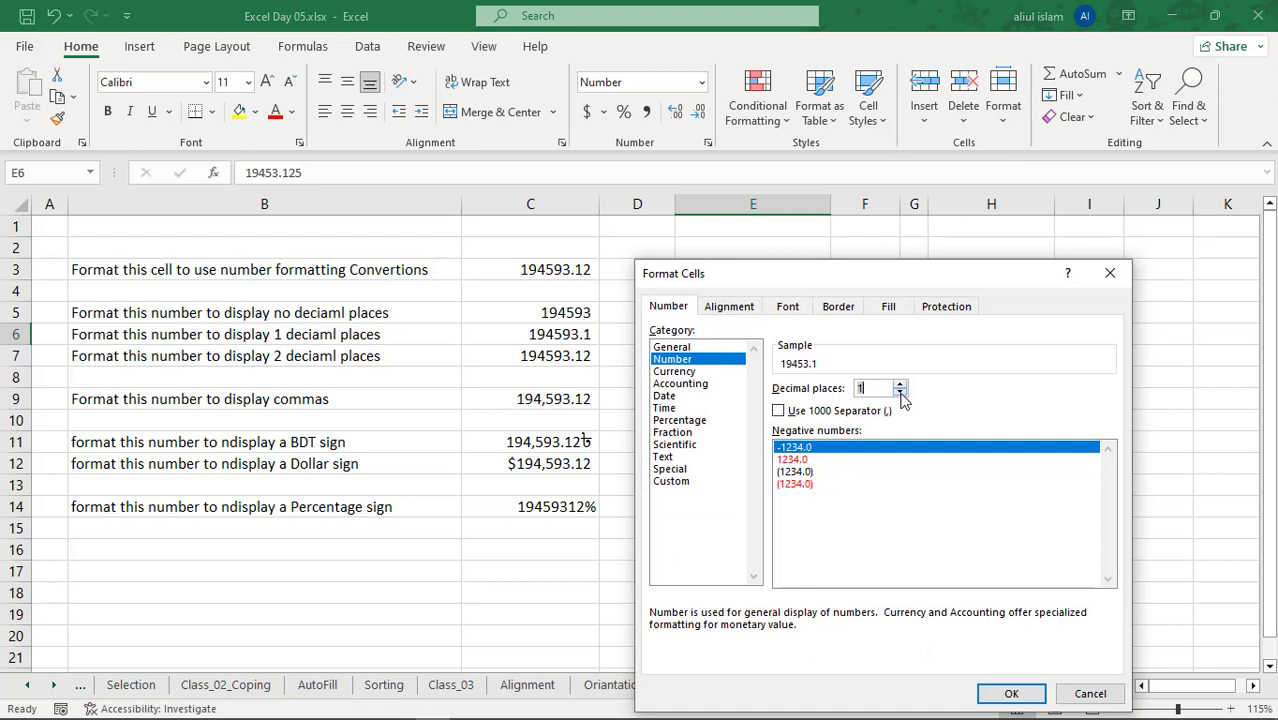
left_click(1012, 694)
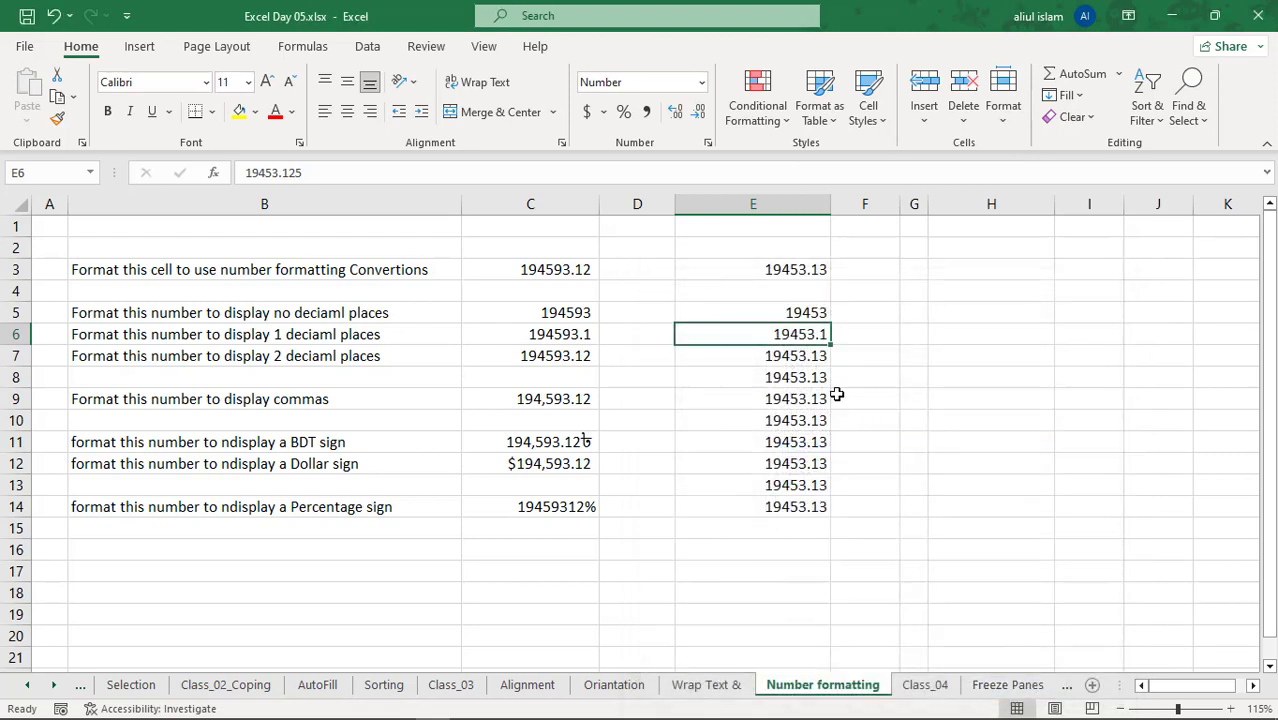
left_click(819, 357)
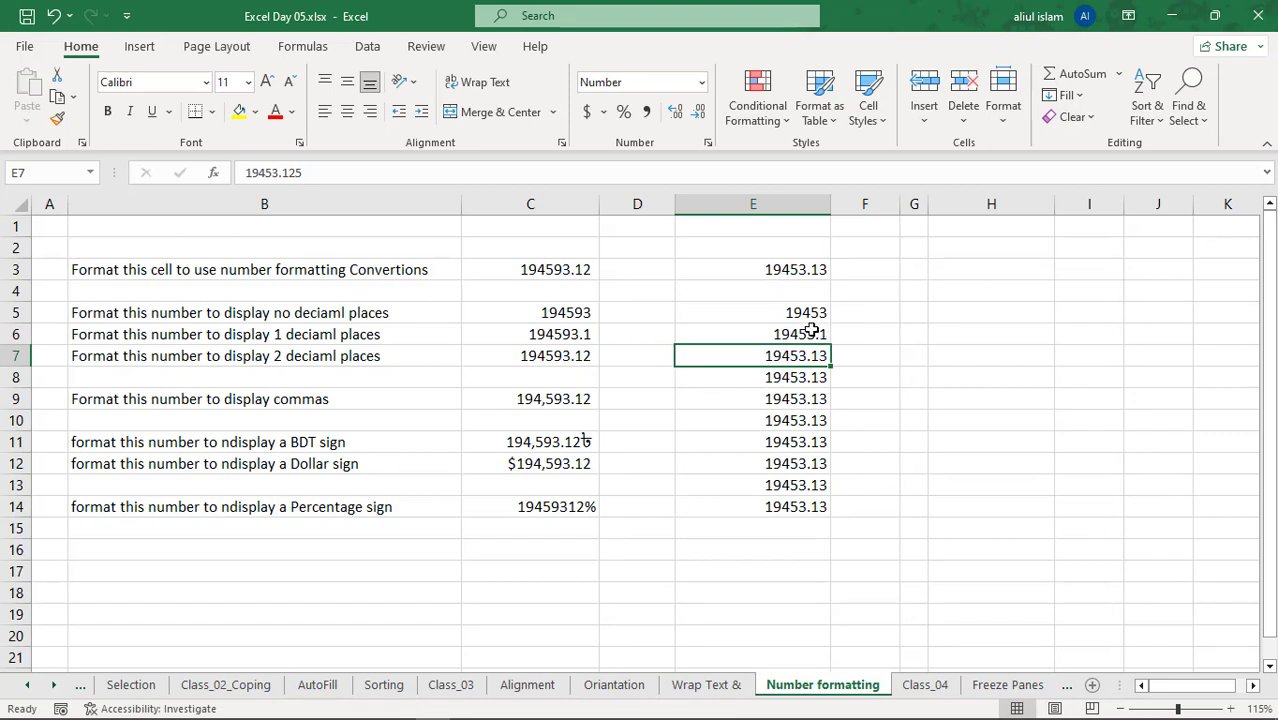
left_click(761, 376)
key("Delete")
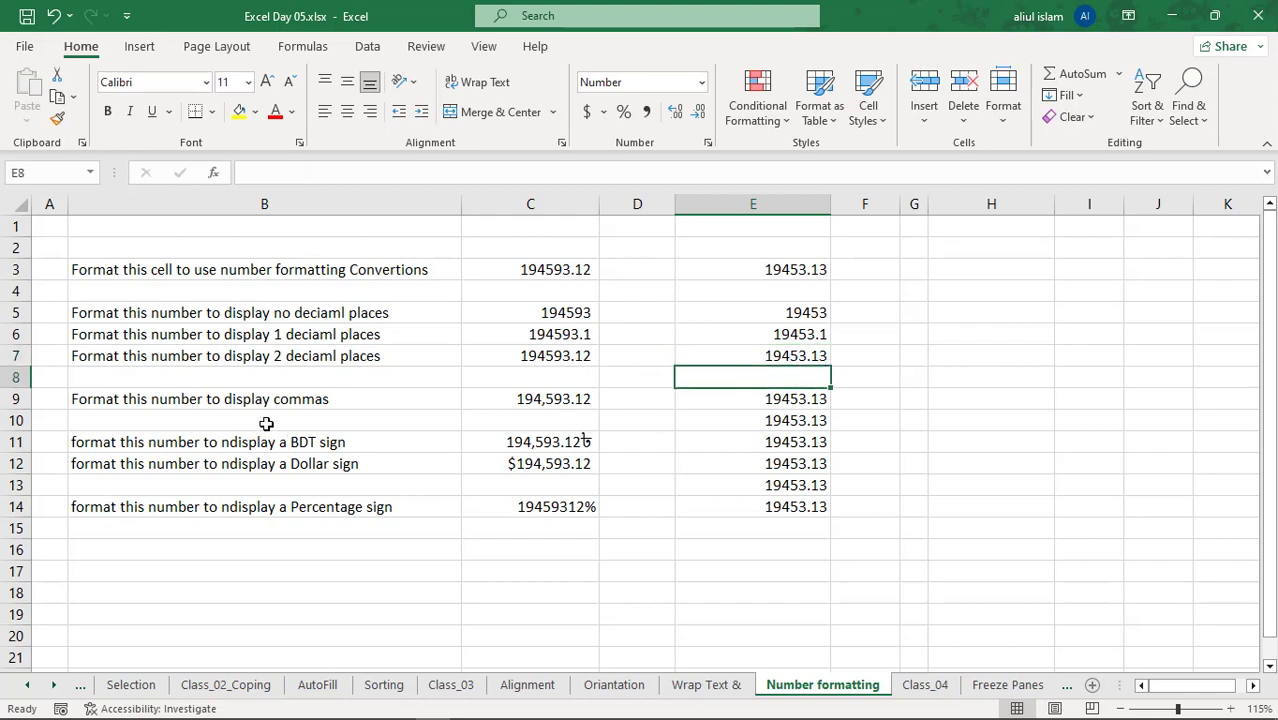
Format cell E9 to use the 1000 separator and clear the filled number in E10.
left_click(788, 402)
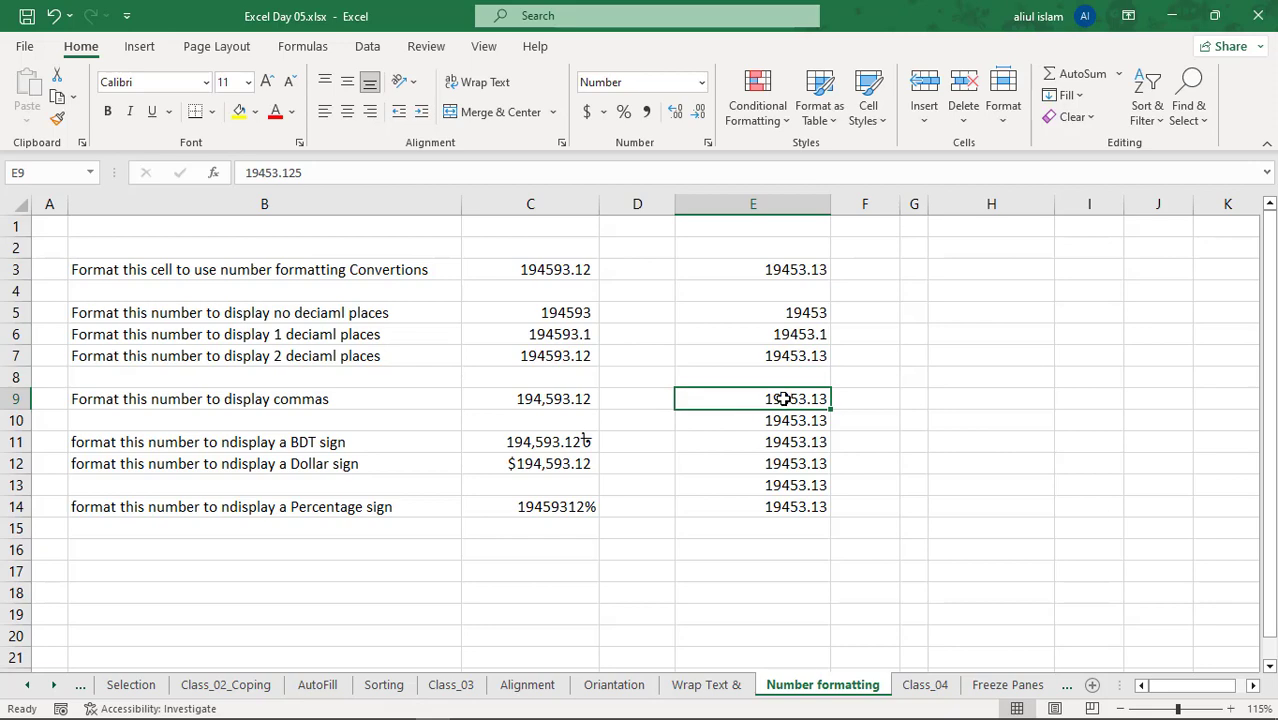
right_click(784, 398)
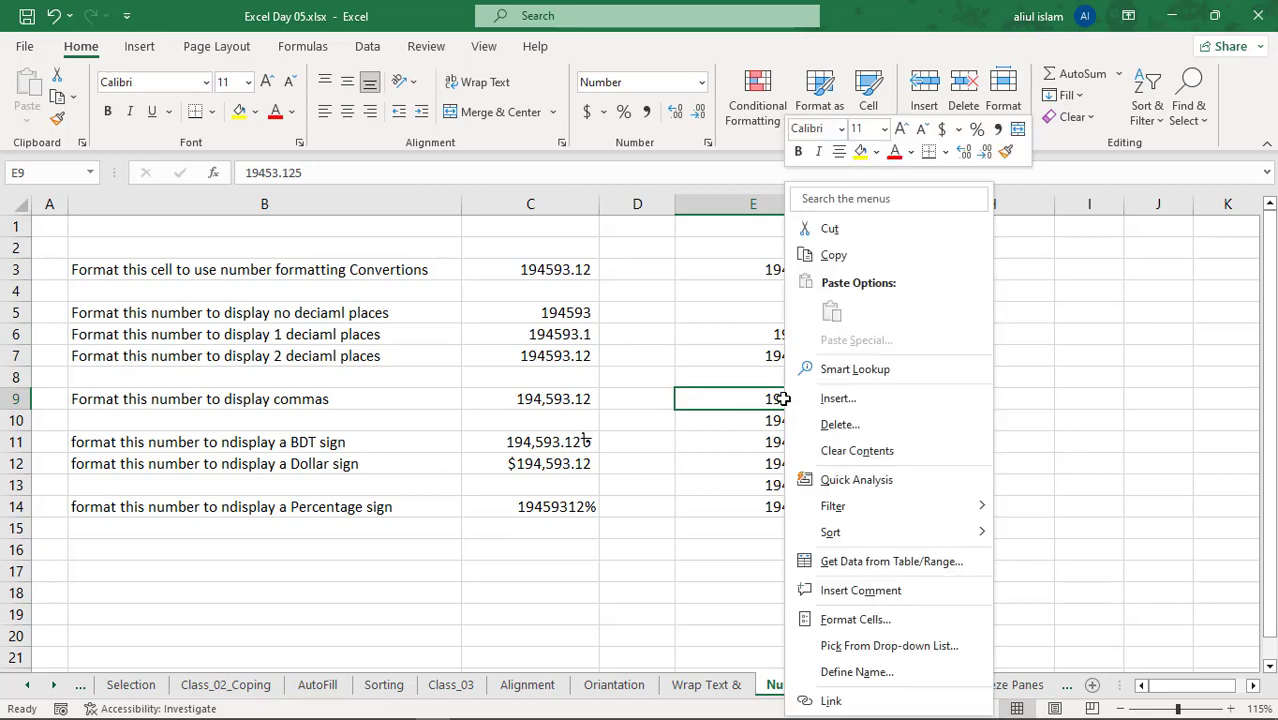
left_click(870, 618)
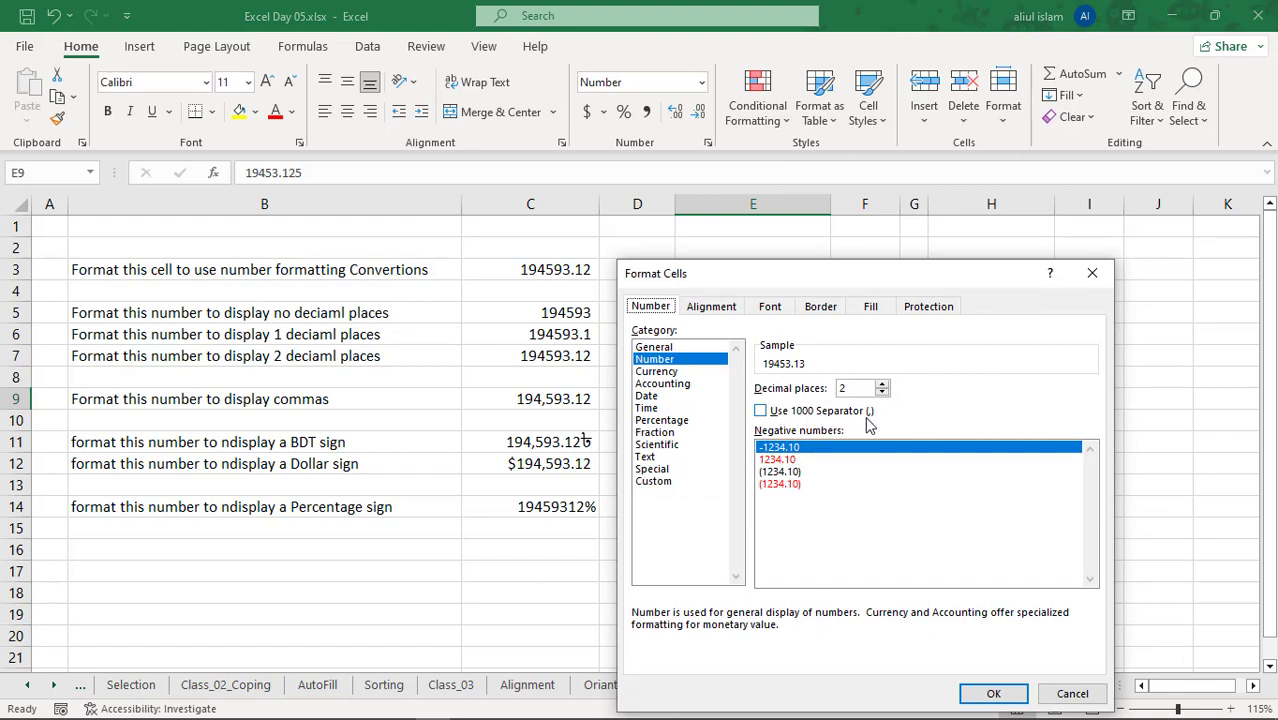
left_click(761, 411)
left_click(990, 694)
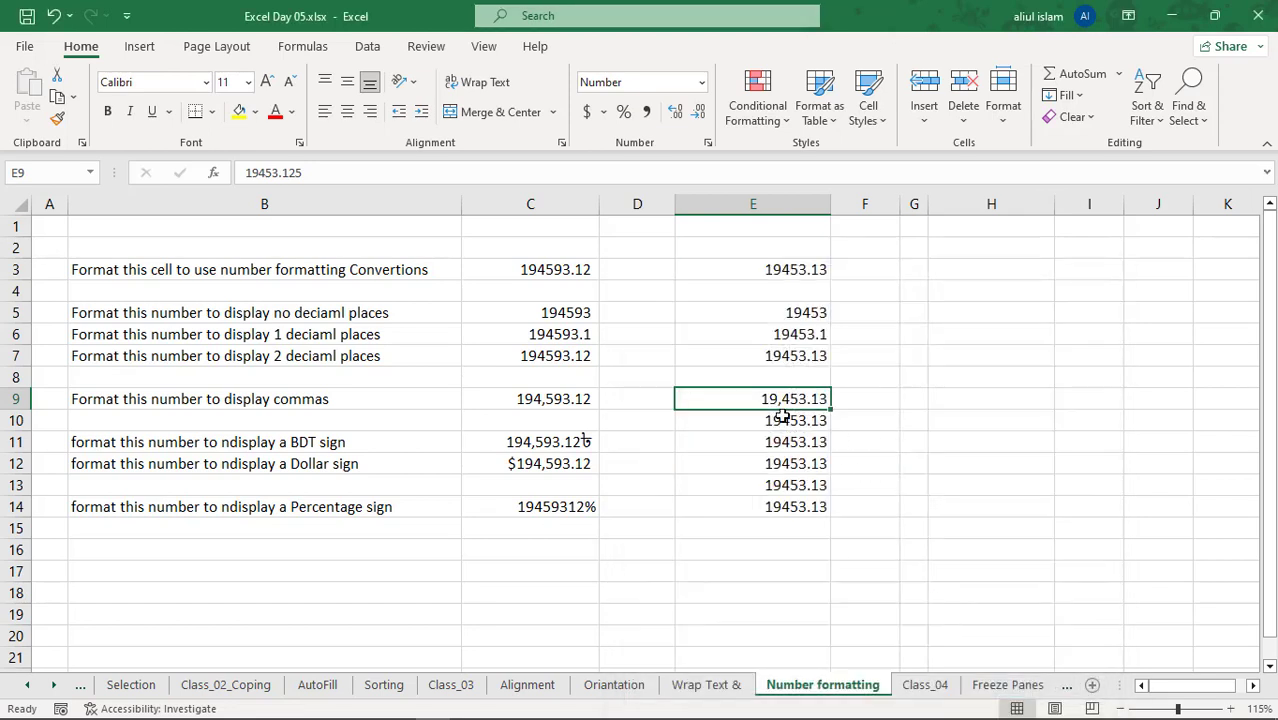
left_click(779, 417)
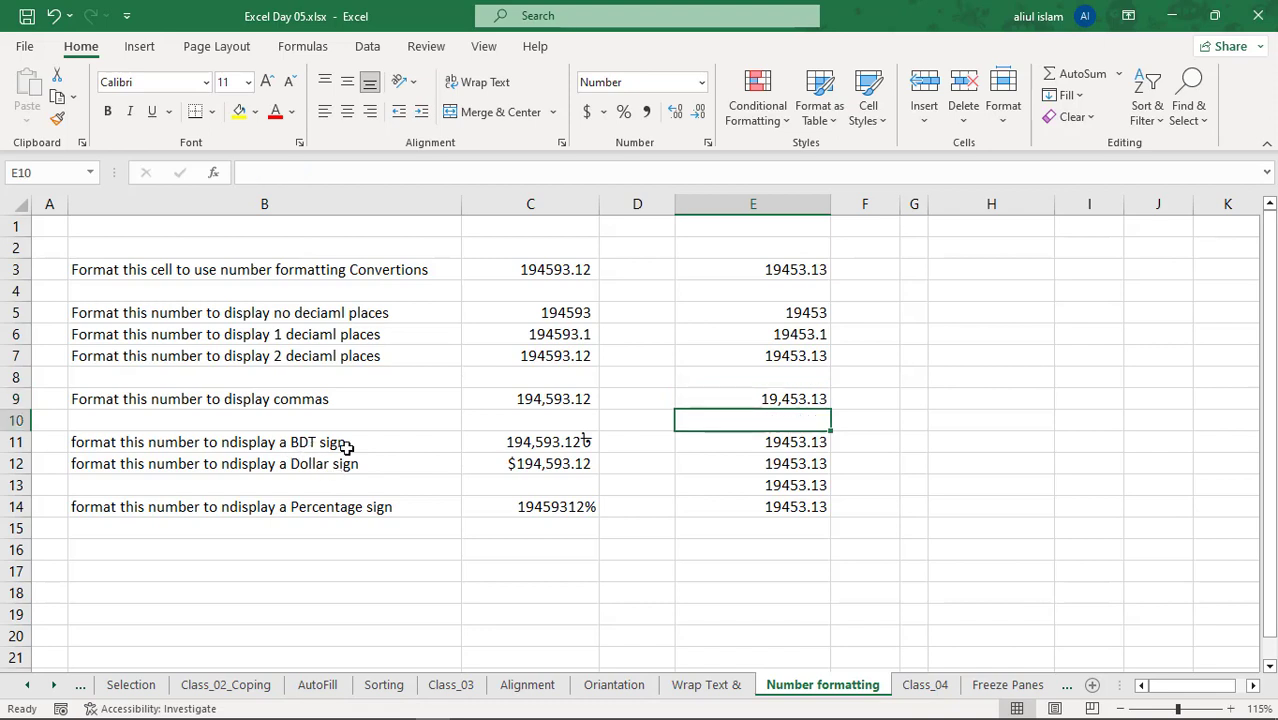
Format cell E11 with the Accounting category and the ৳ Bangla (Bangladesh) currency symbol.
left_click(797, 444)
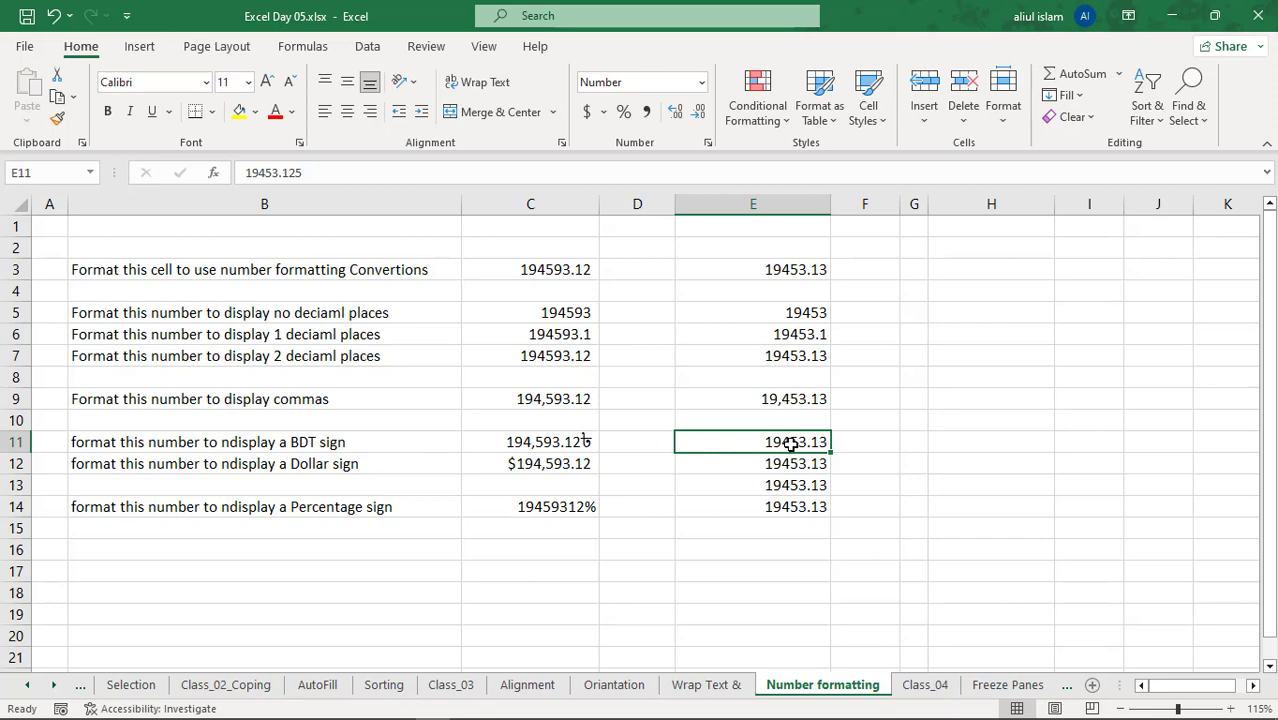
right_click(790, 444)
left_click(867, 618)
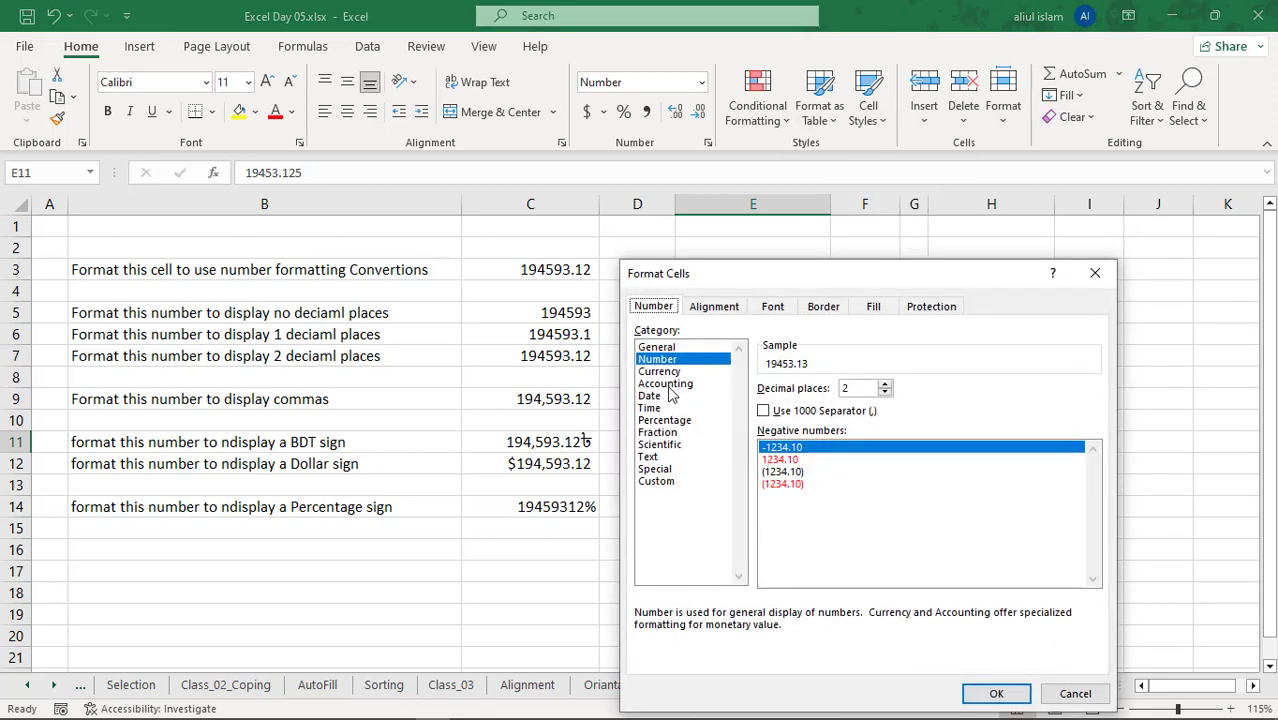
left_click(670, 386)
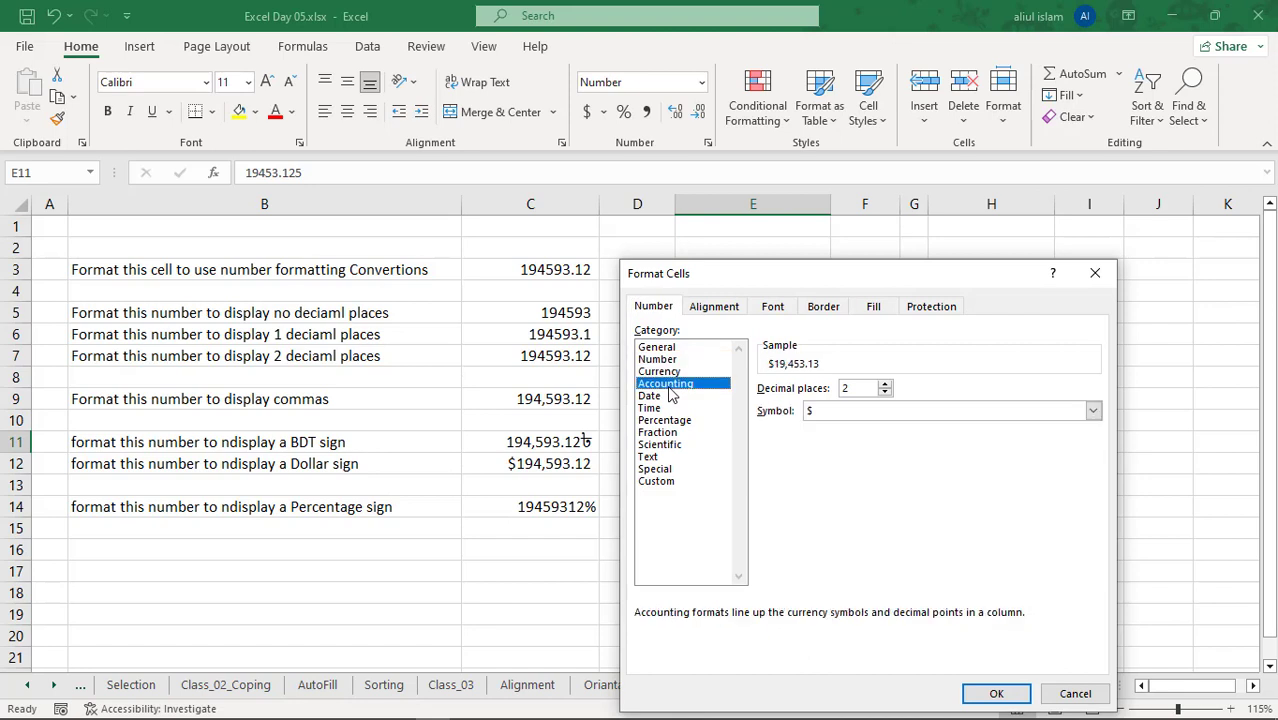
left_click(907, 412)
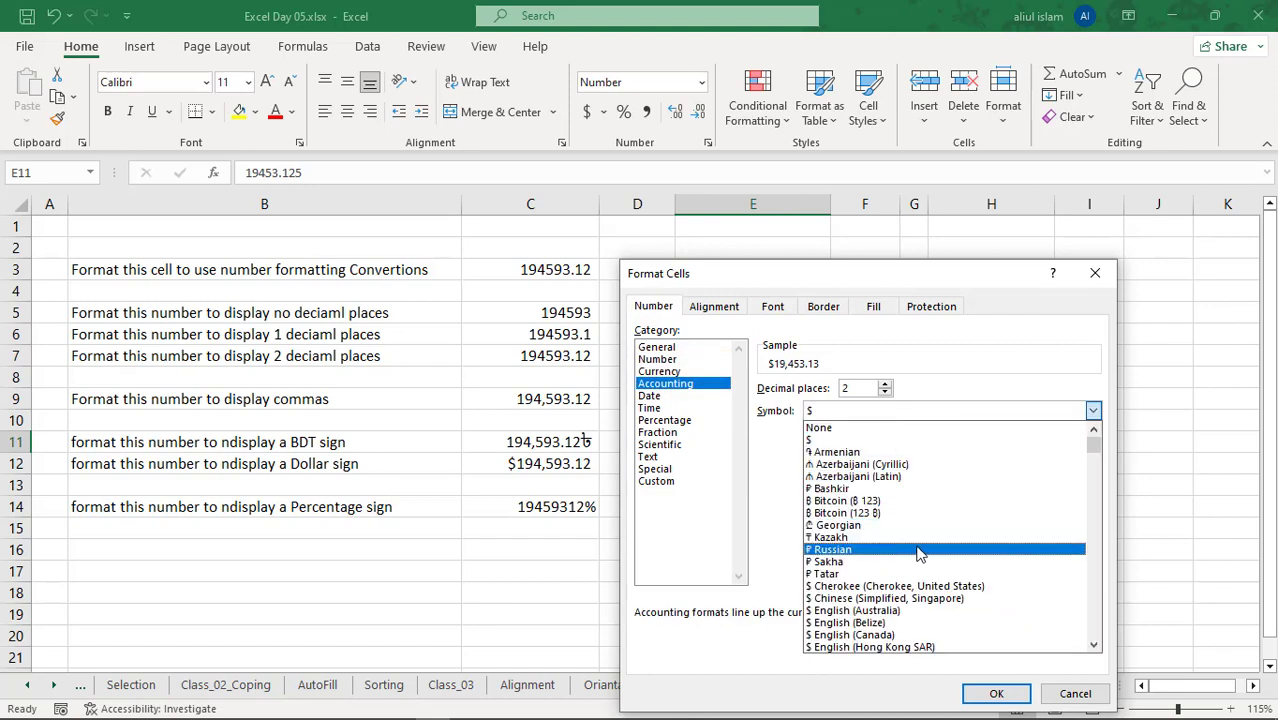
scroll(905, 563, "down", 8)
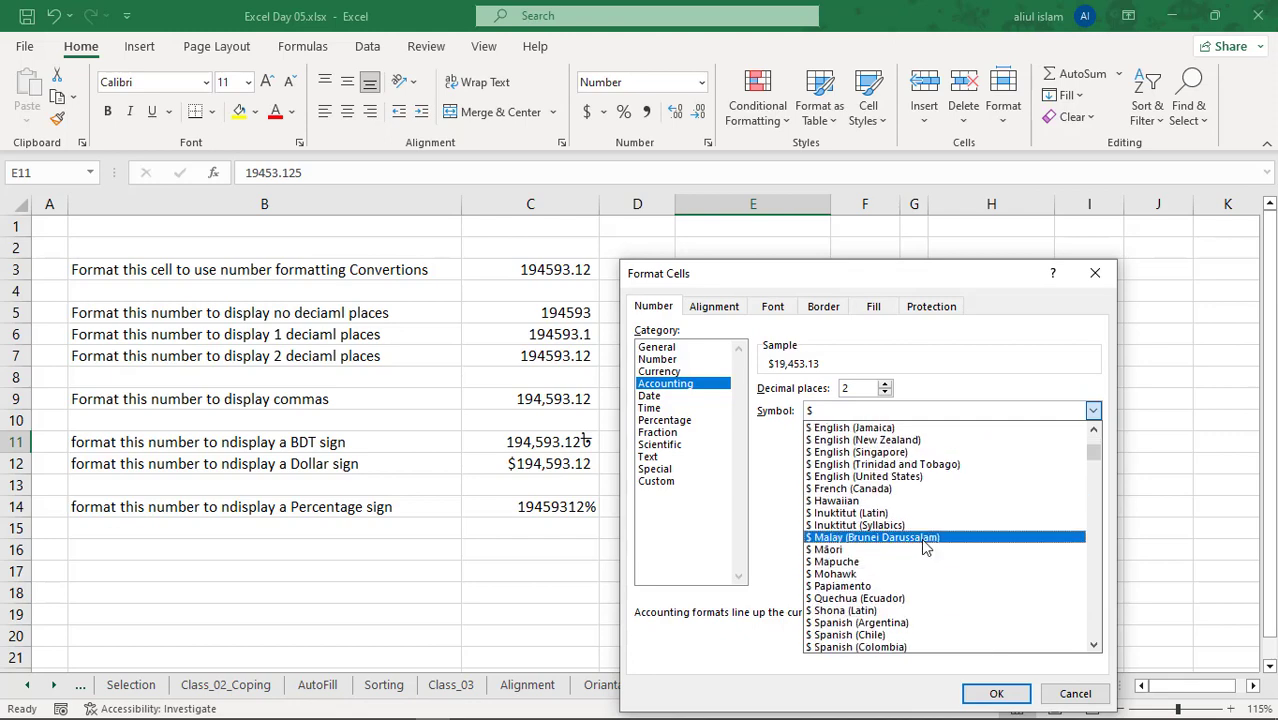
scroll(925, 540, "down", 10)
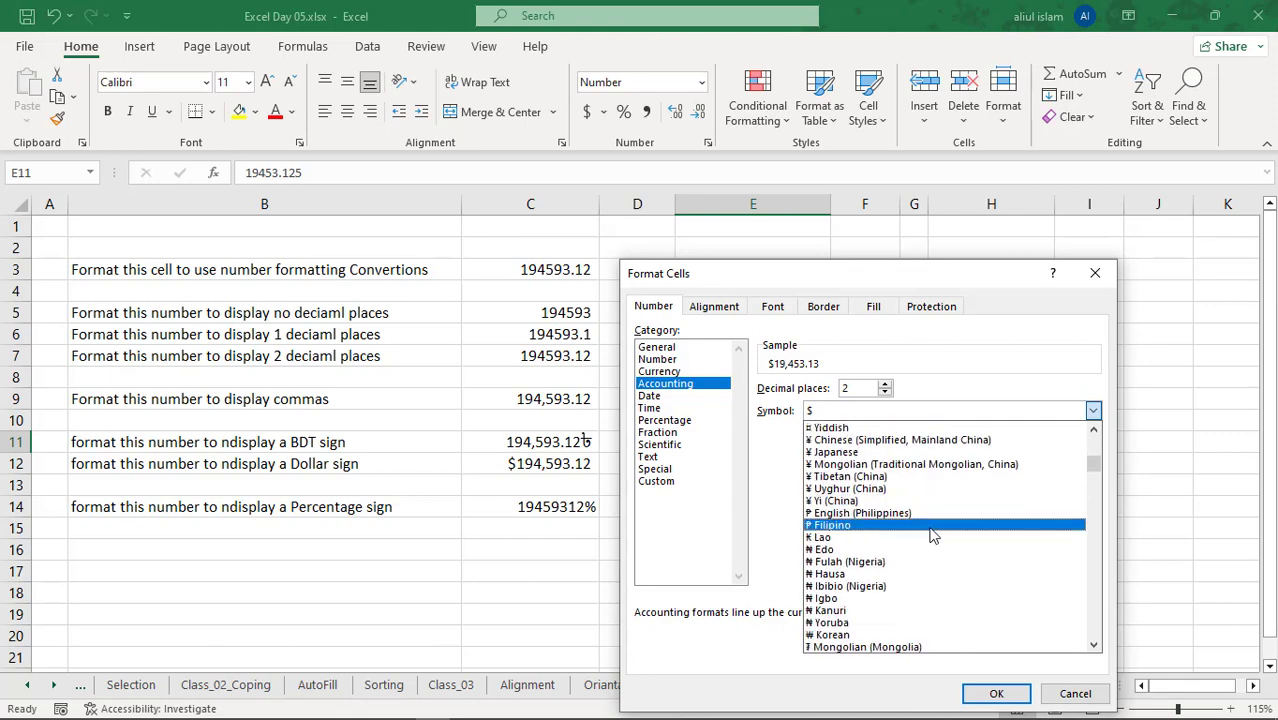
left_click(839, 553)
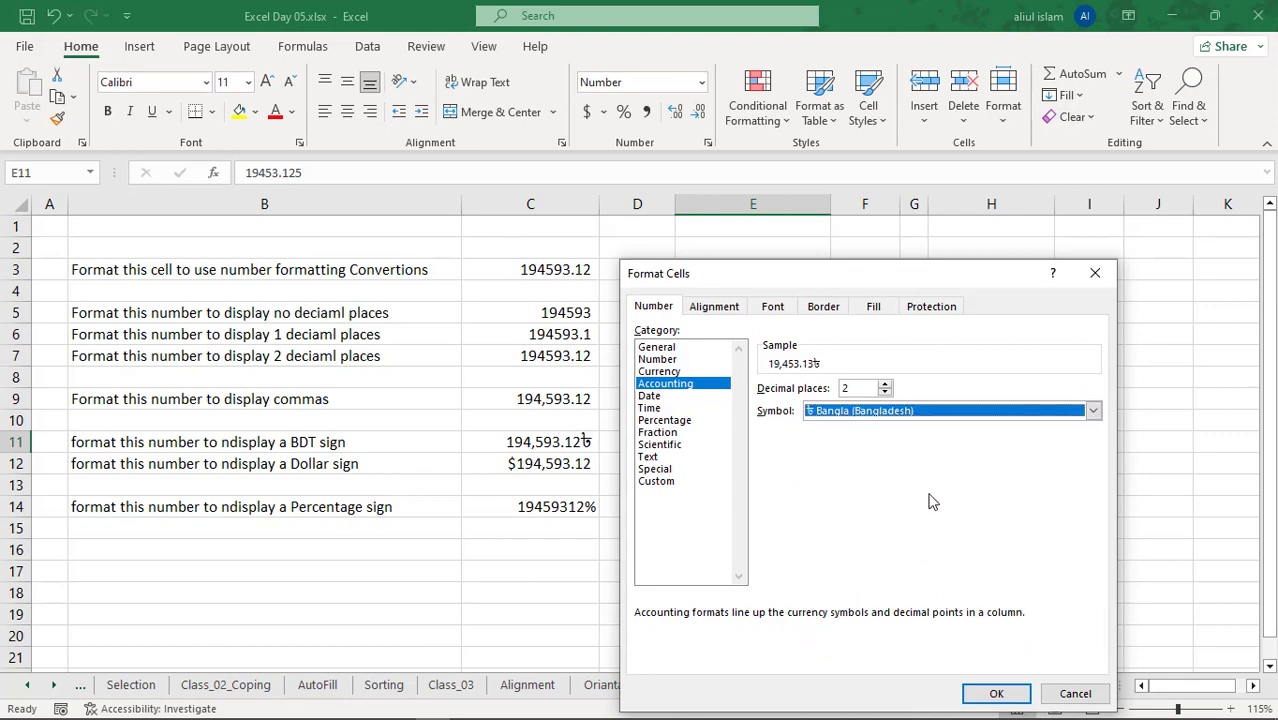
left_click(996, 693)
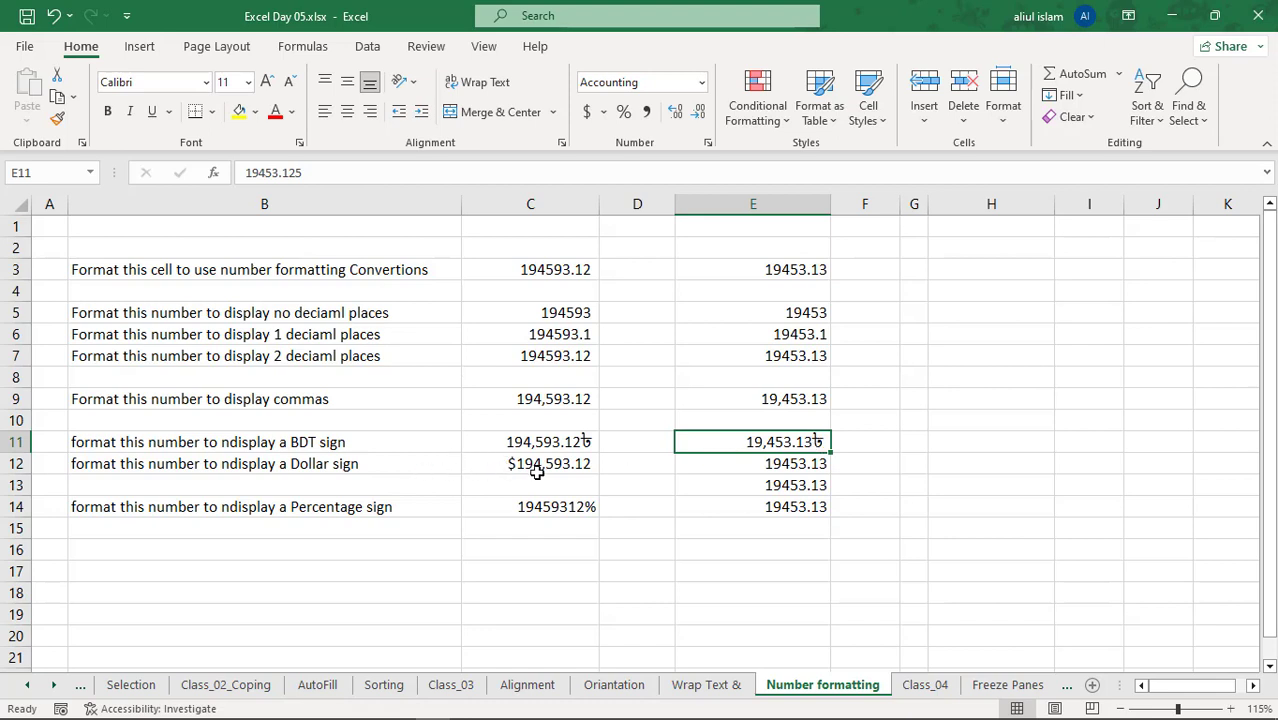
Format cell E12 with the Accounting category and the $ symbol, and clear the filled number in E13.
left_click(790, 466)
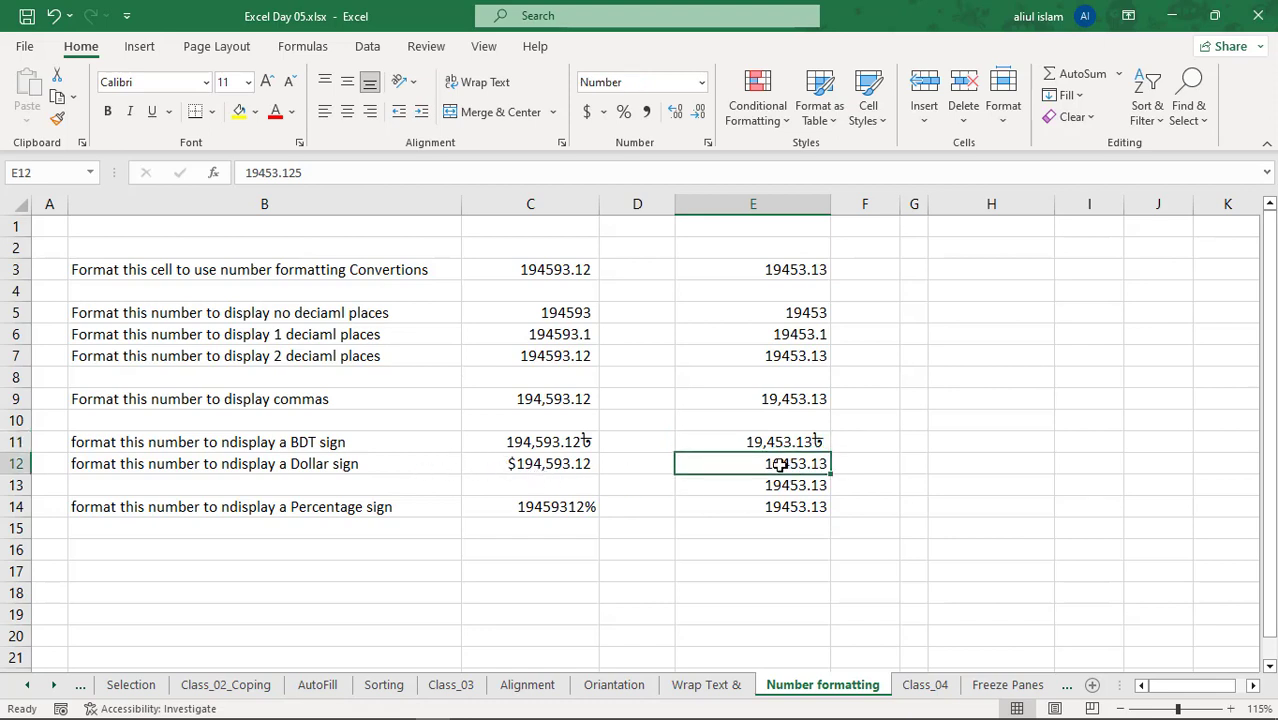
right_click(780, 465)
left_click(850, 620)
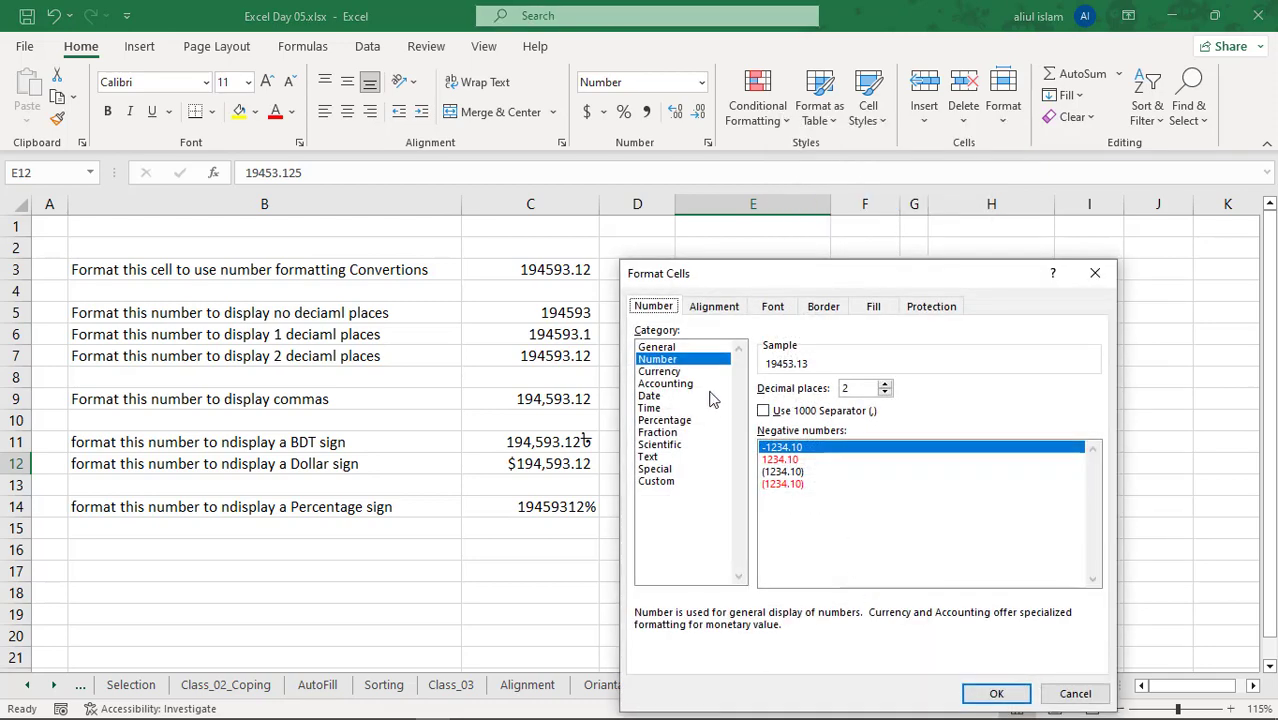
left_click(658, 372)
left_click(662, 384)
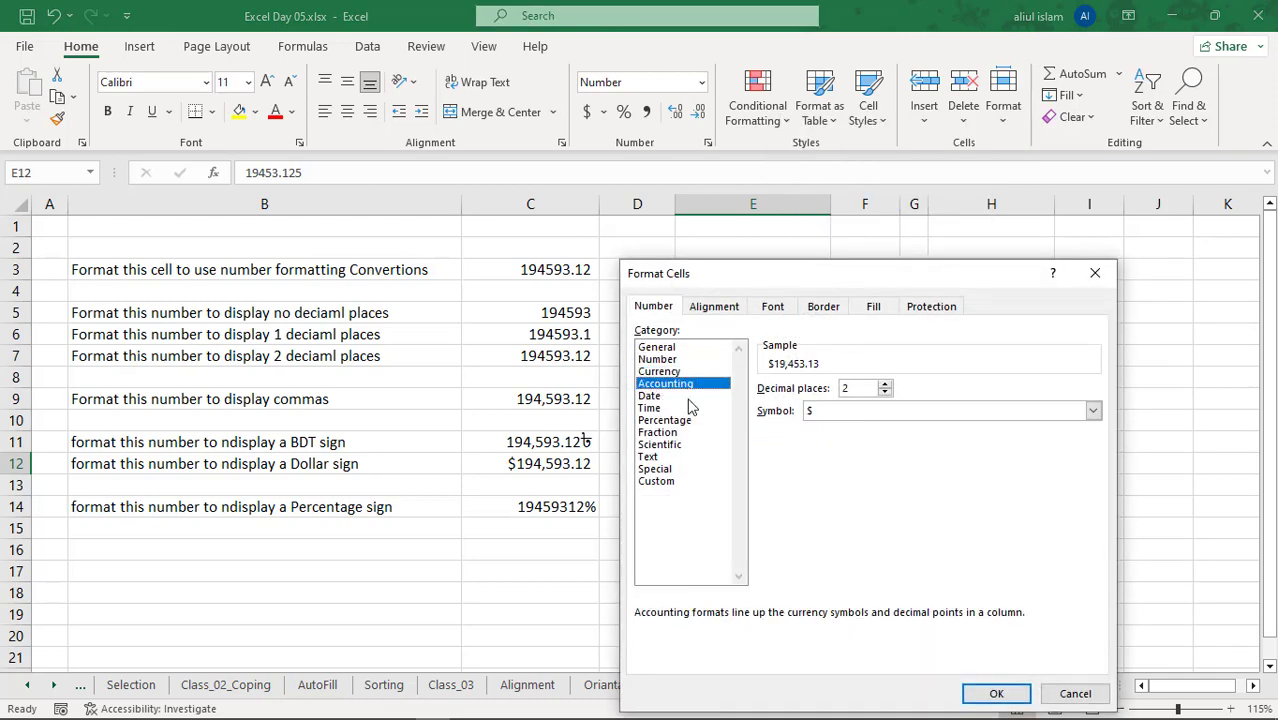
left_click(882, 413)
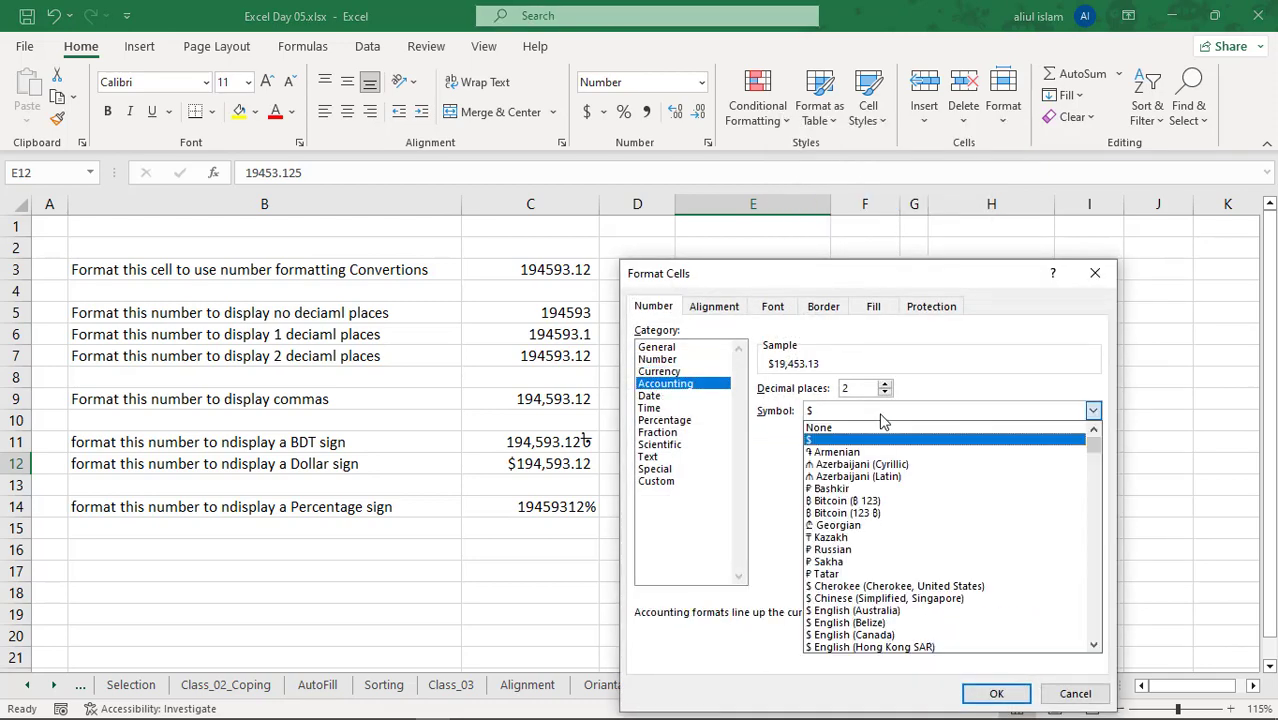
left_click(864, 442)
left_click(997, 691)
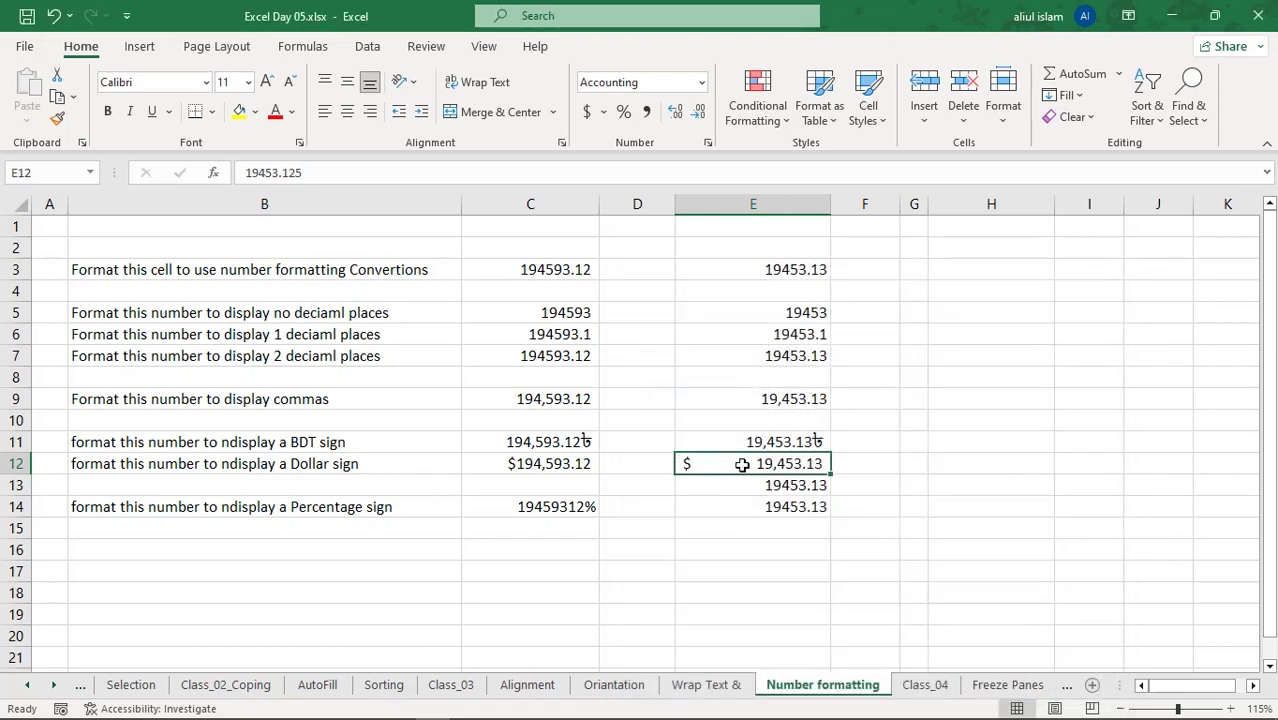
left_click(790, 484)
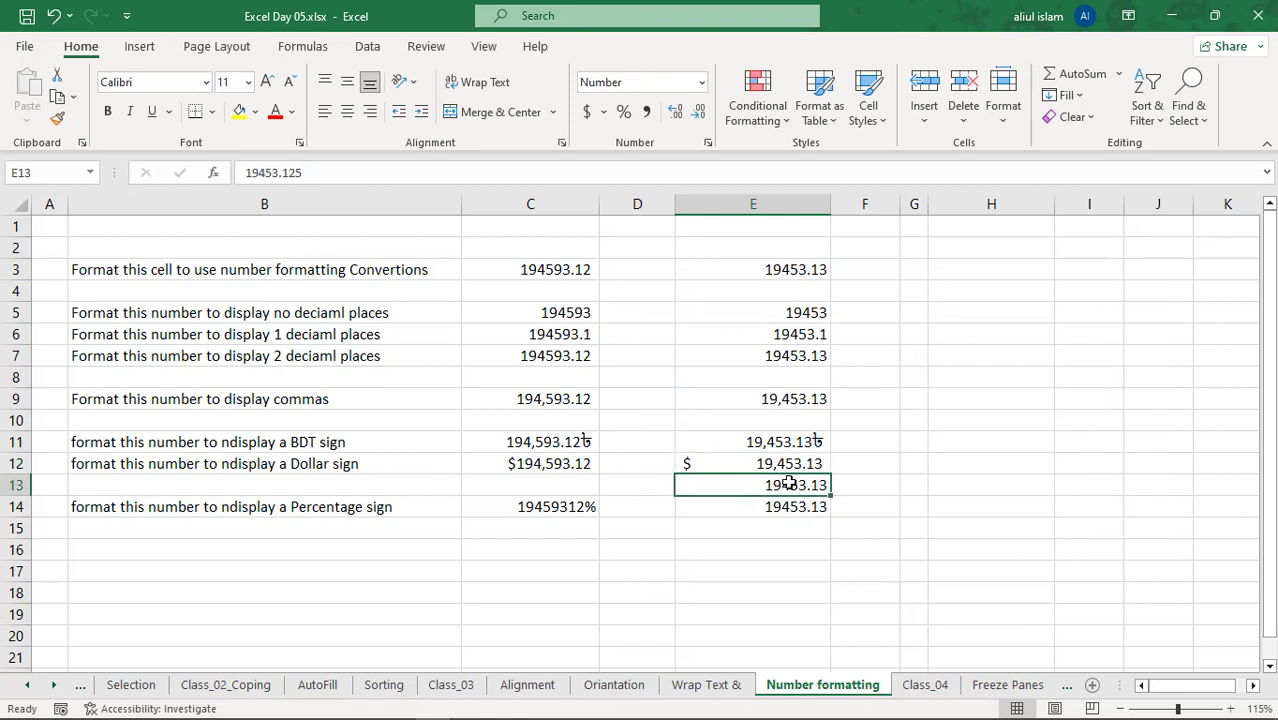
key("Delete")
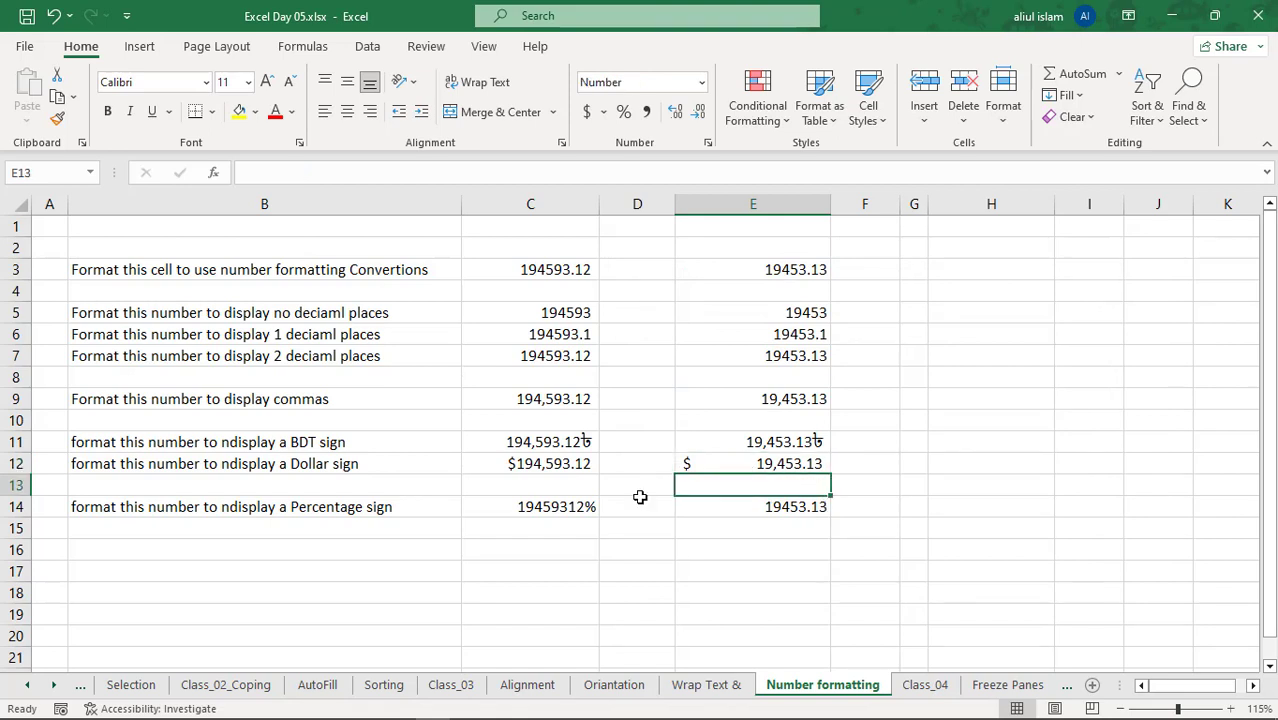
left_click(788, 510)
right_click(788, 507)
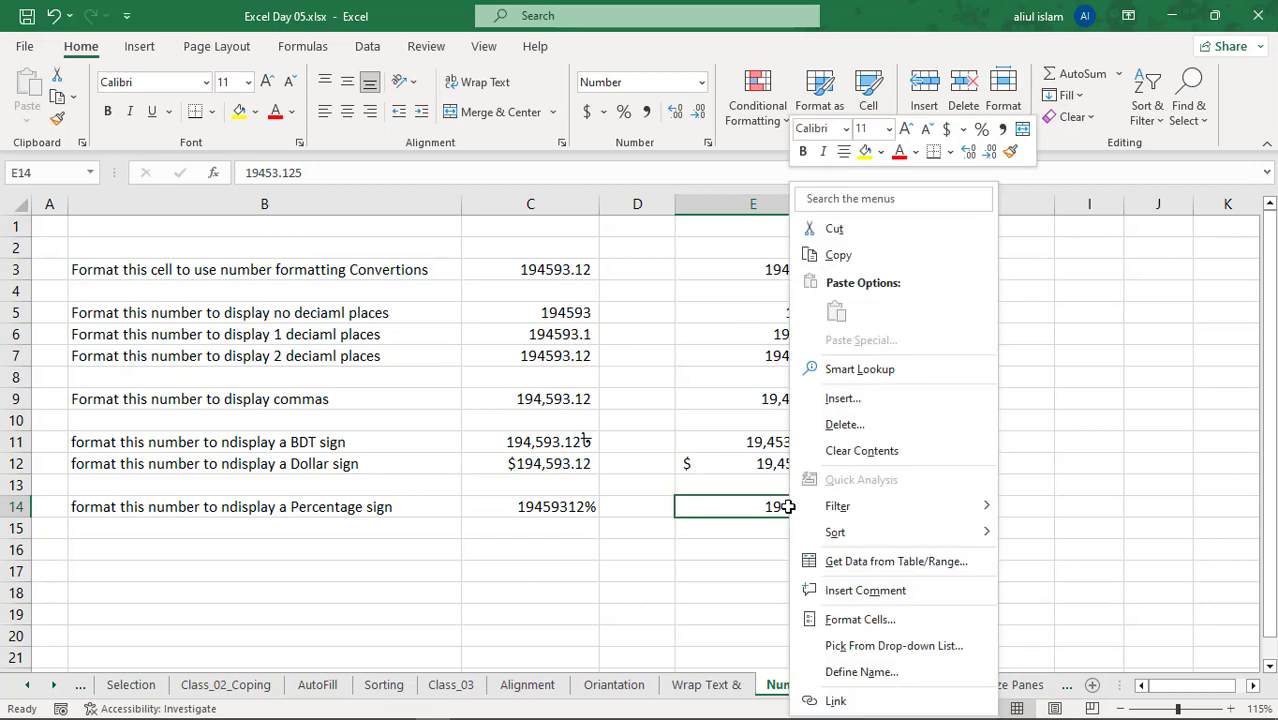
left_click(857, 619)
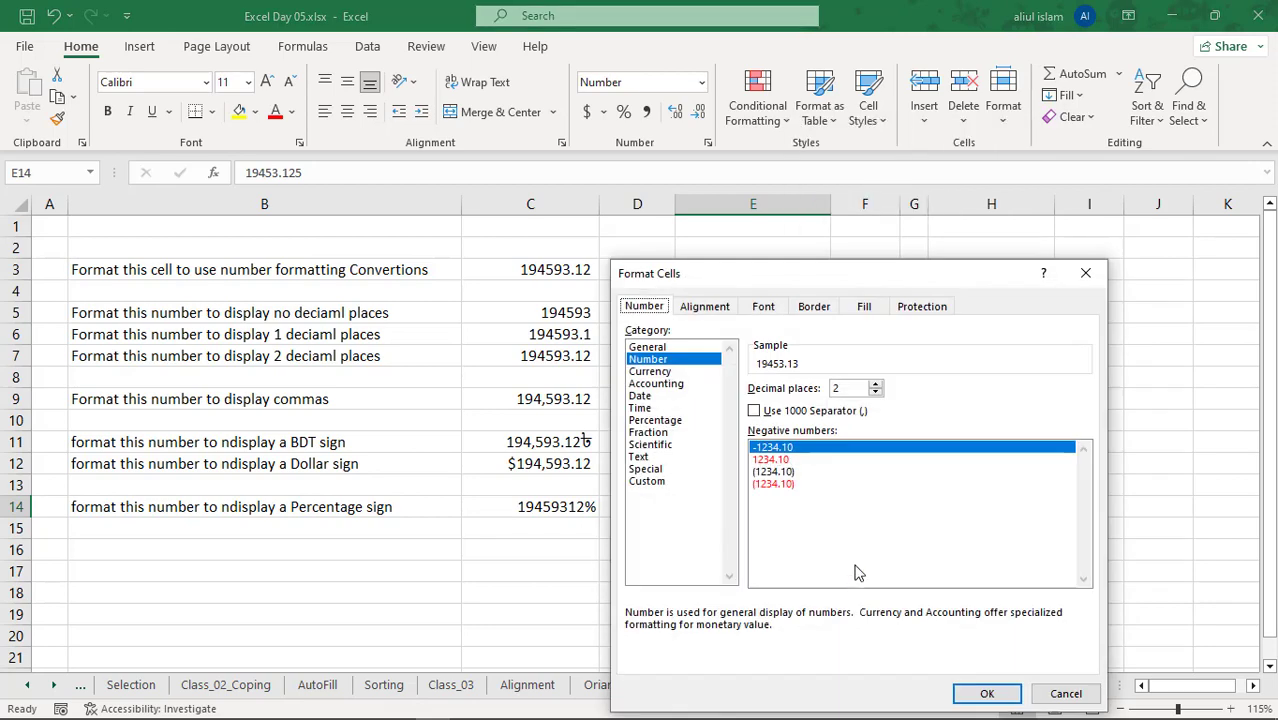
key("Return")
key("Return")
key("Return")
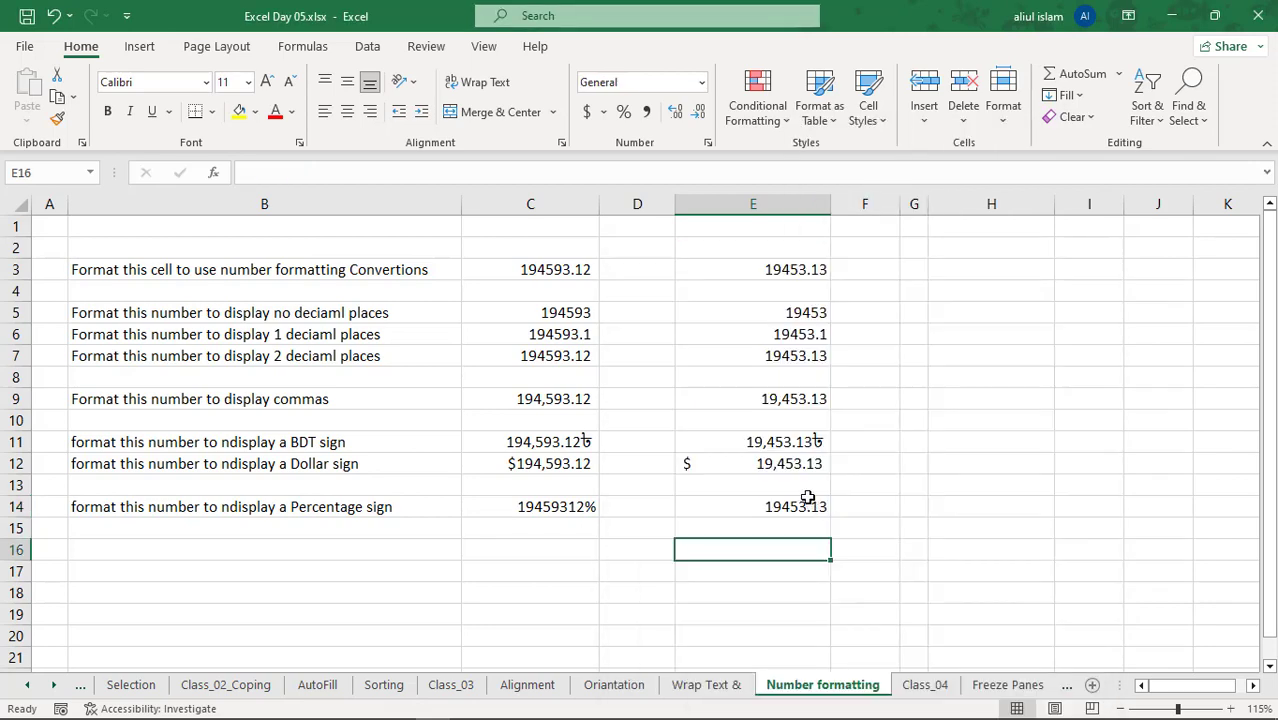
Apply the percentage format to cell E14, beside the percentage sign example.
left_click(802, 507)
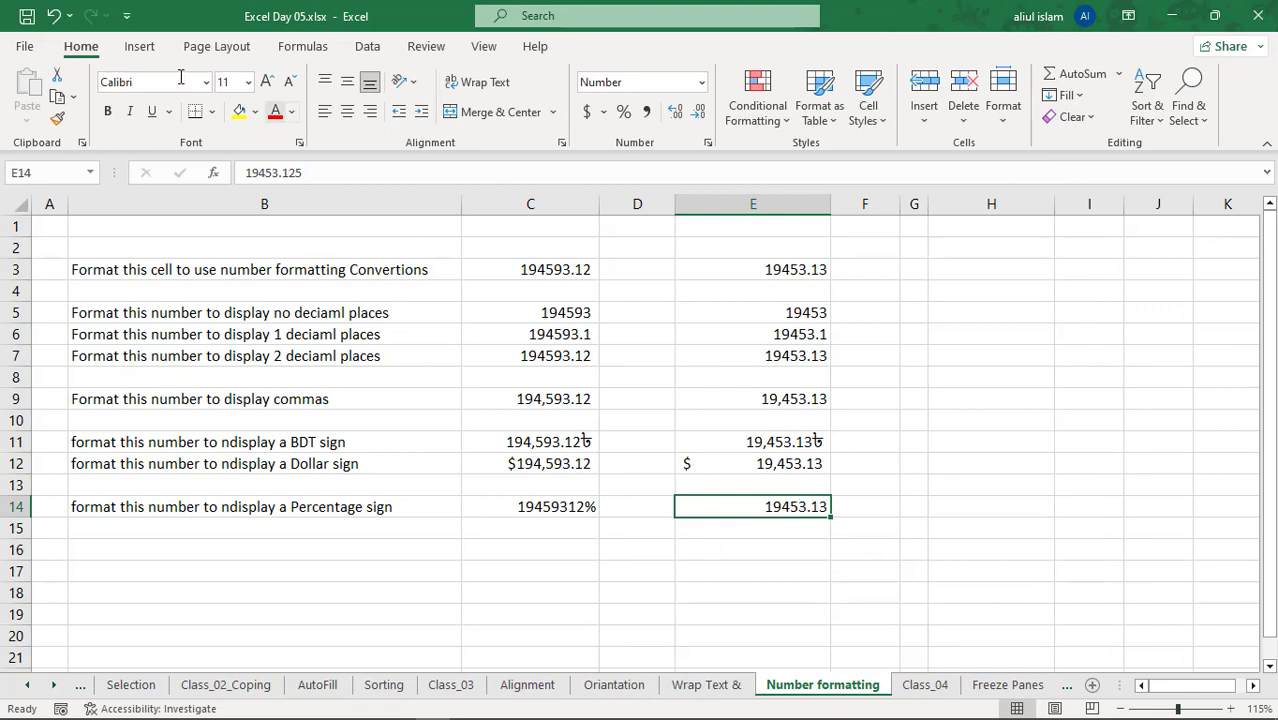
left_click(624, 112)
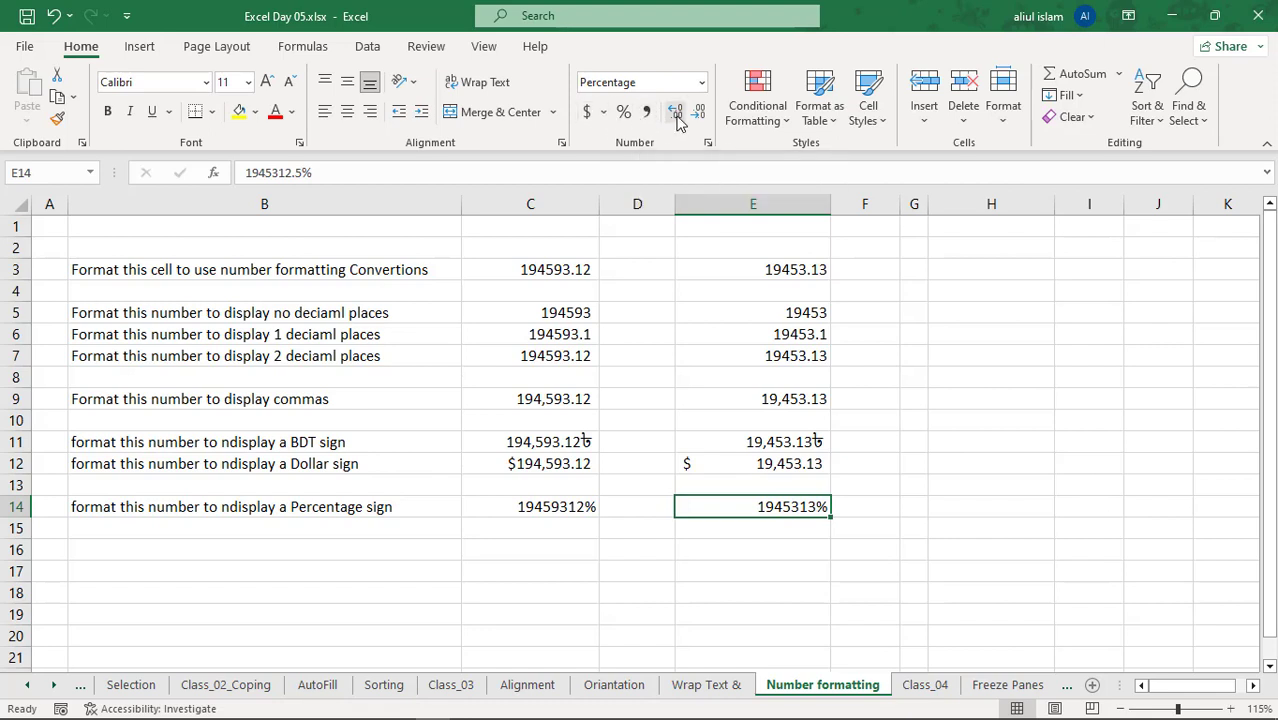
Increase the displayed decimals of the number in cell E7 to 9 places.
left_click(801, 357)
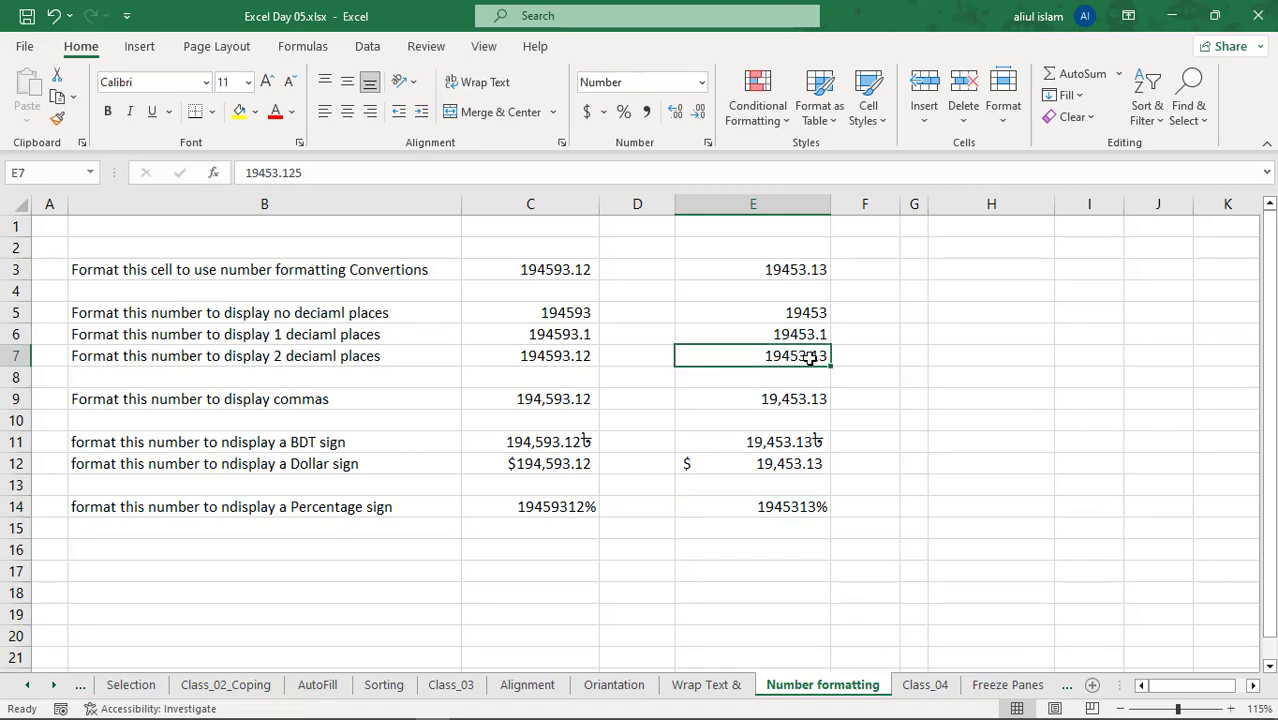
left_click(678, 114)
left_click(678, 114)
left_click(678, 114)
left_click(678, 114)
left_click(678, 114)
left_click(678, 114)
left_click(678, 114)
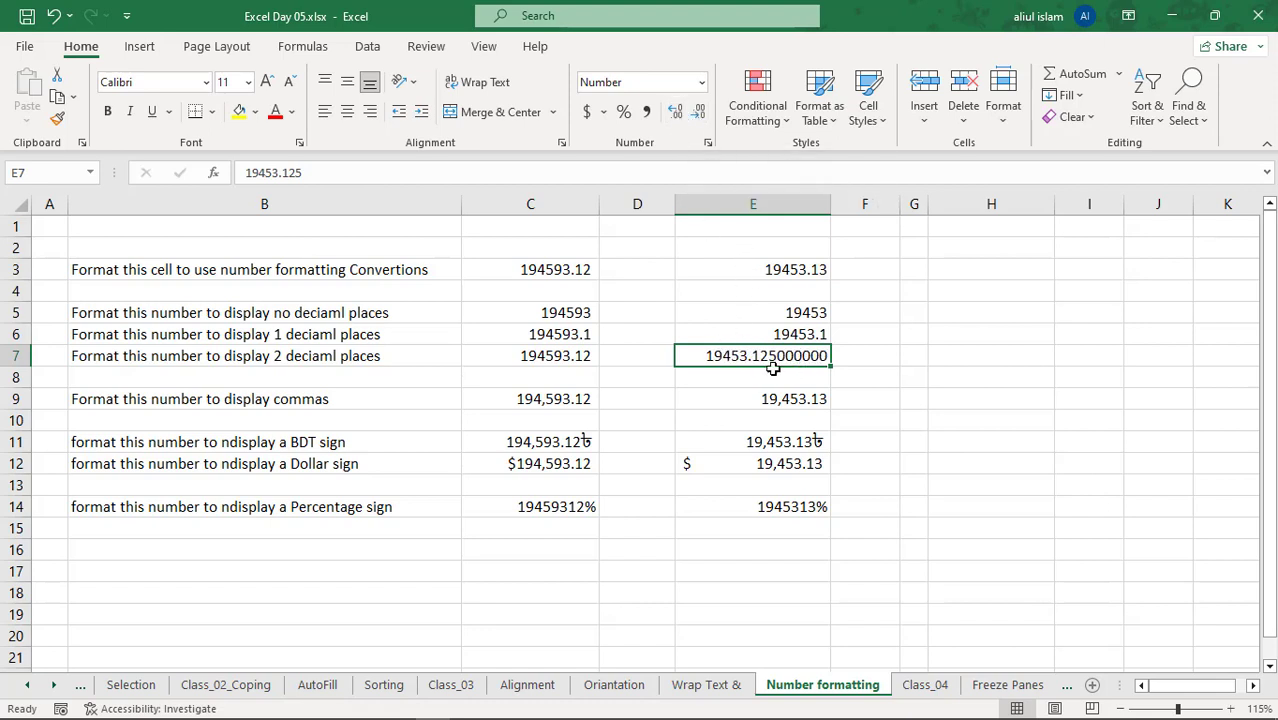
Reduce the displayed decimals of the number in cell E7 back to 2 places.
left_click(698, 114)
left_click(698, 114)
left_click(698, 114)
left_click(698, 114)
left_click(698, 114)
left_click(698, 114)
left_click(789, 374)
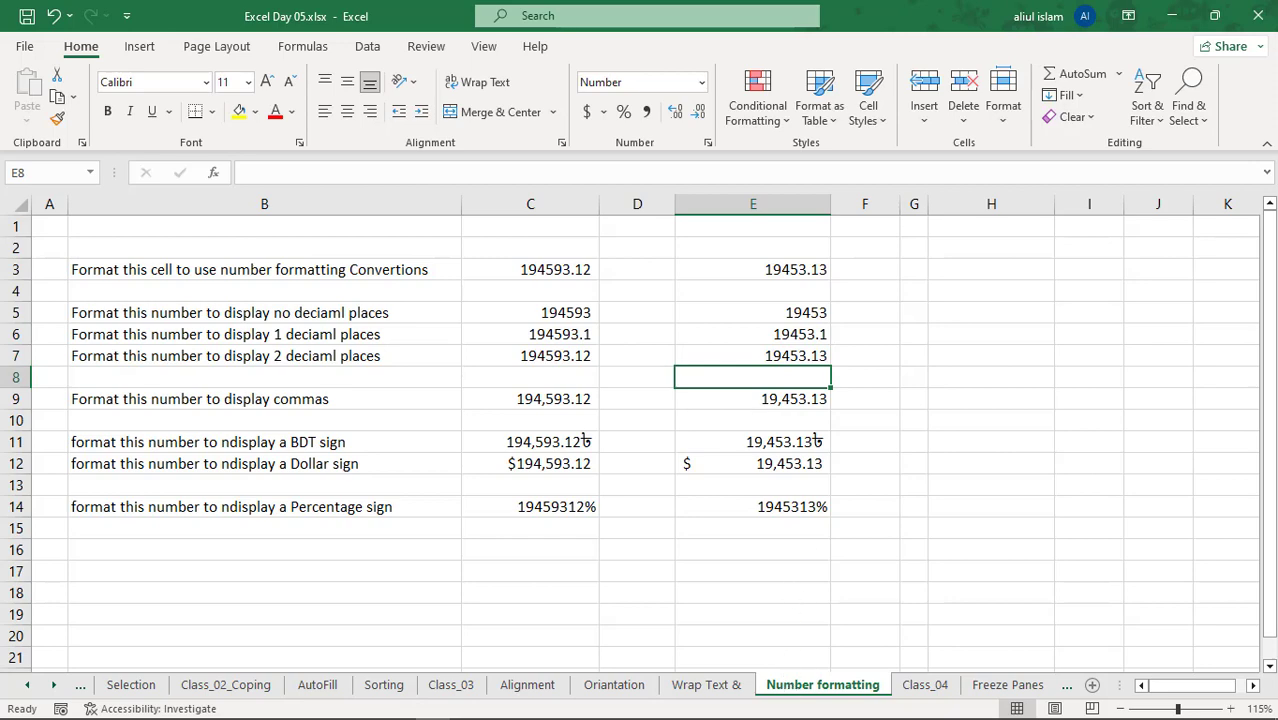
Switch to PowerPoint to check the number formatting topics in the class notes, and return to the Excel workbook.
key("alt+Tab")
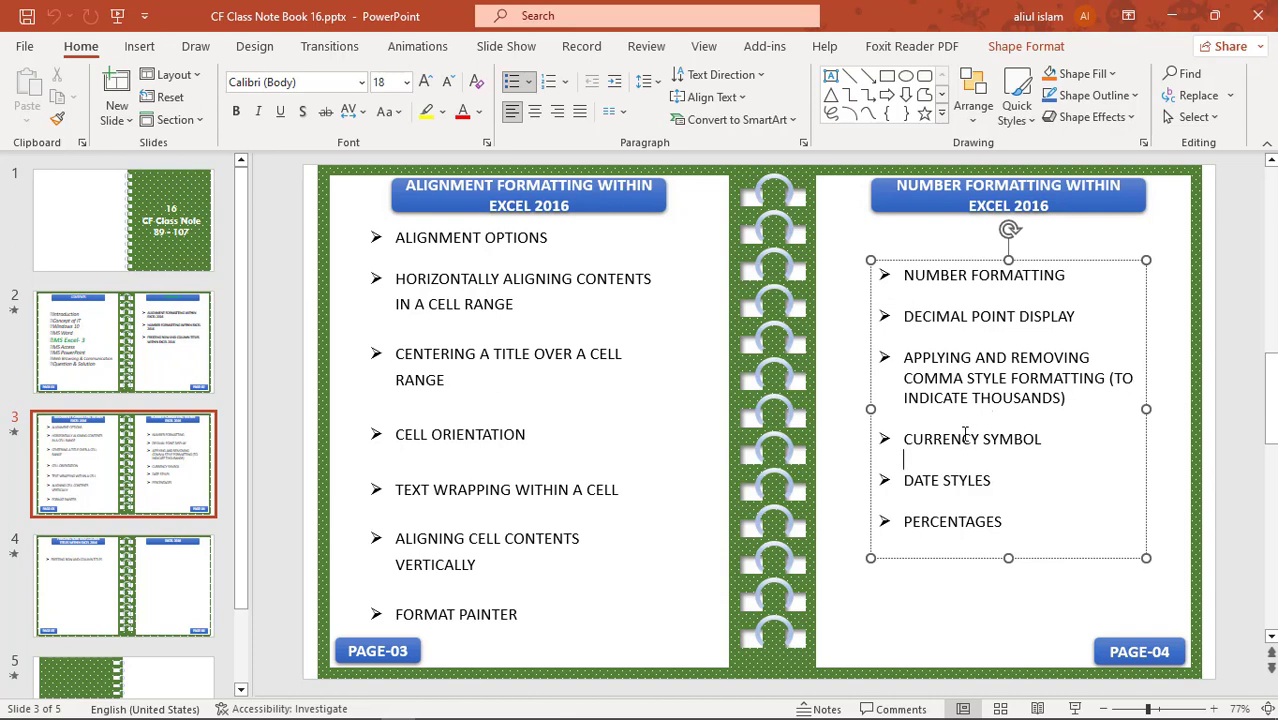
mouse_move(678, 717)
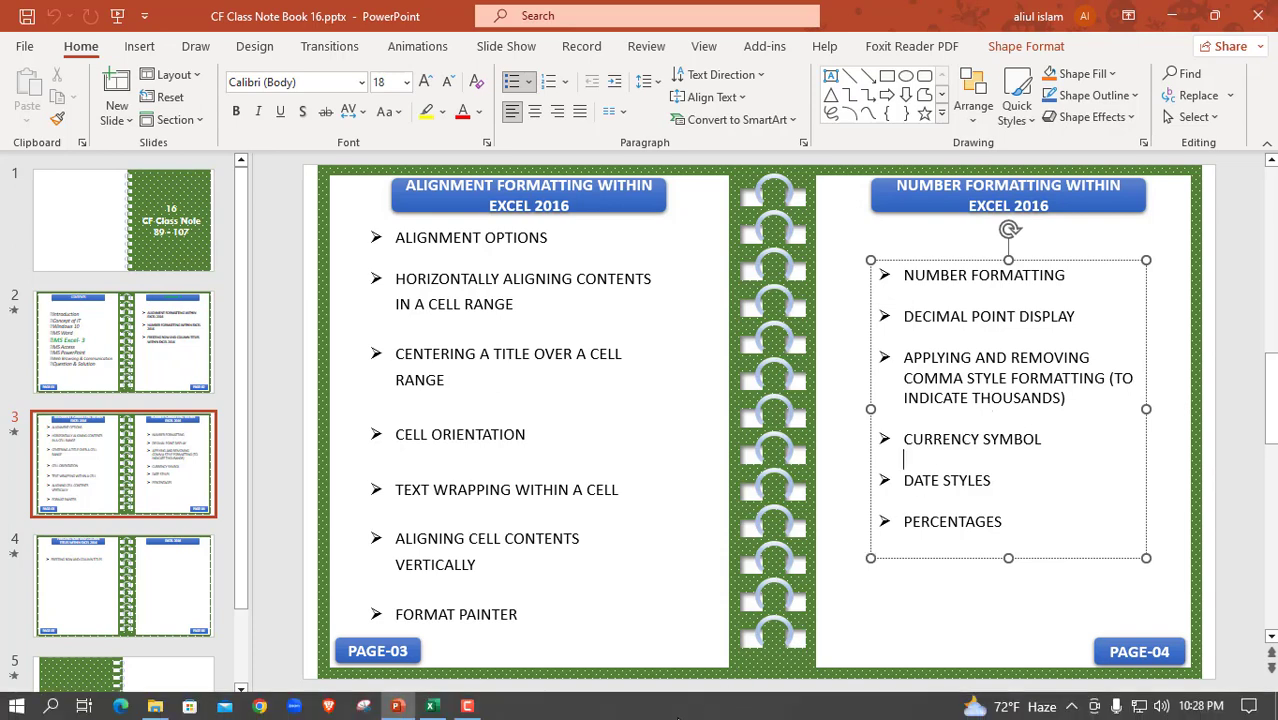
left_click(431, 706)
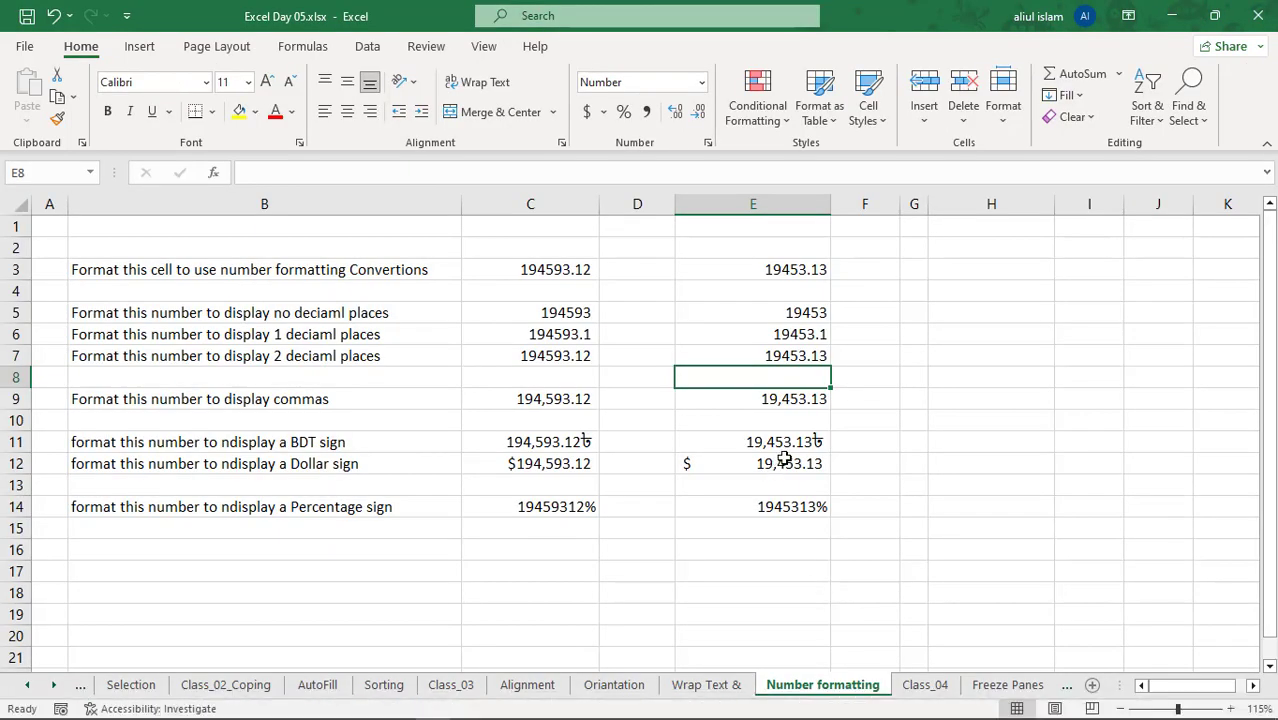
Format cell E12 with the Number category and turn off the 1000 separator.
left_click(802, 467)
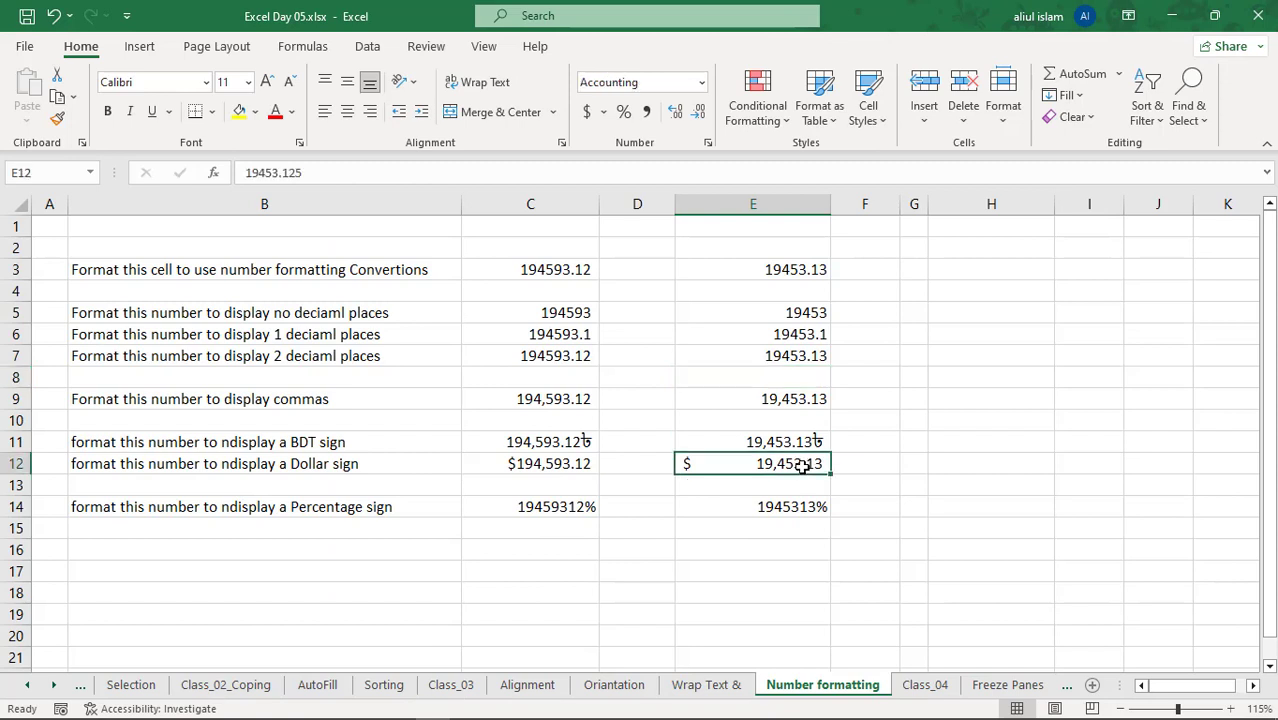
right_click(802, 467)
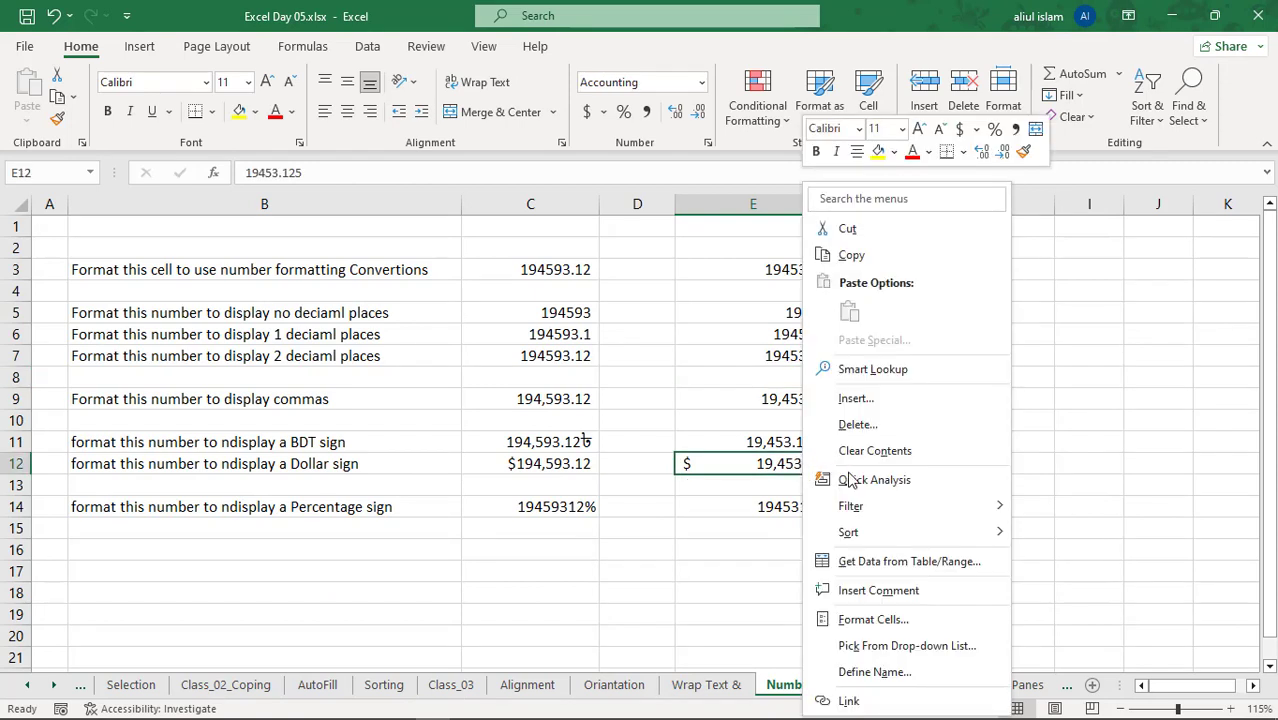
left_click(873, 620)
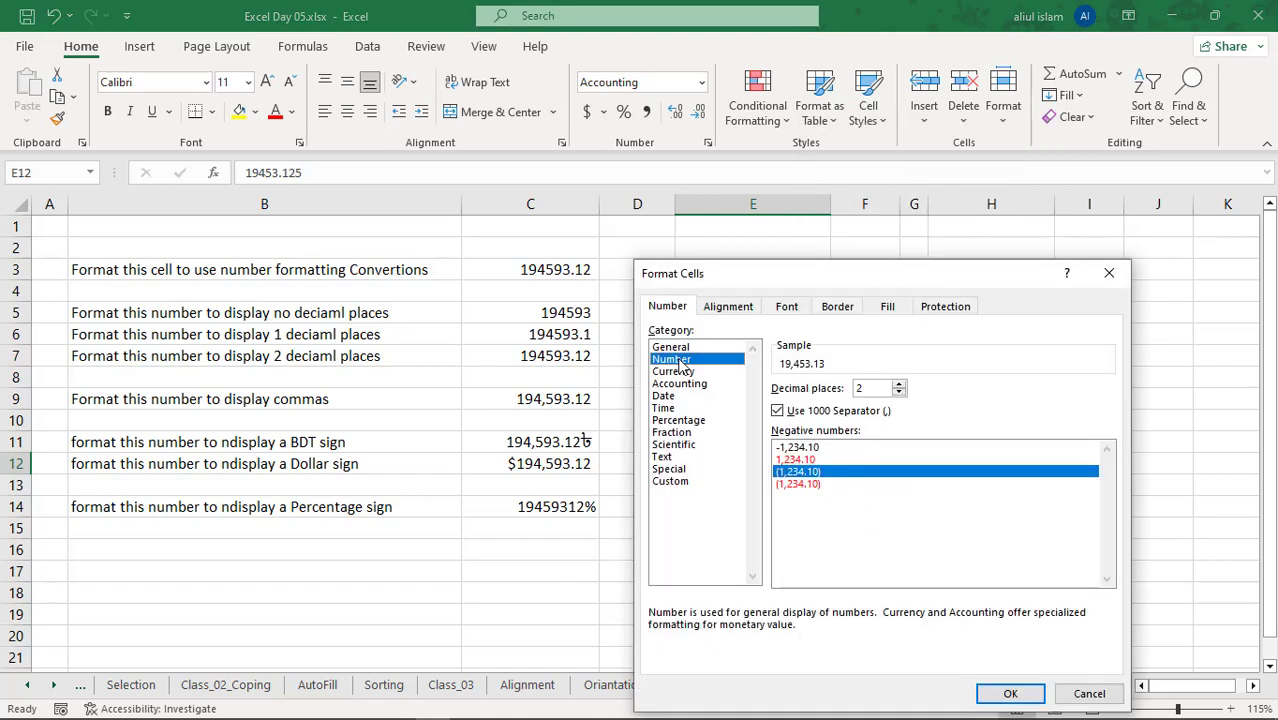
left_click(778, 411)
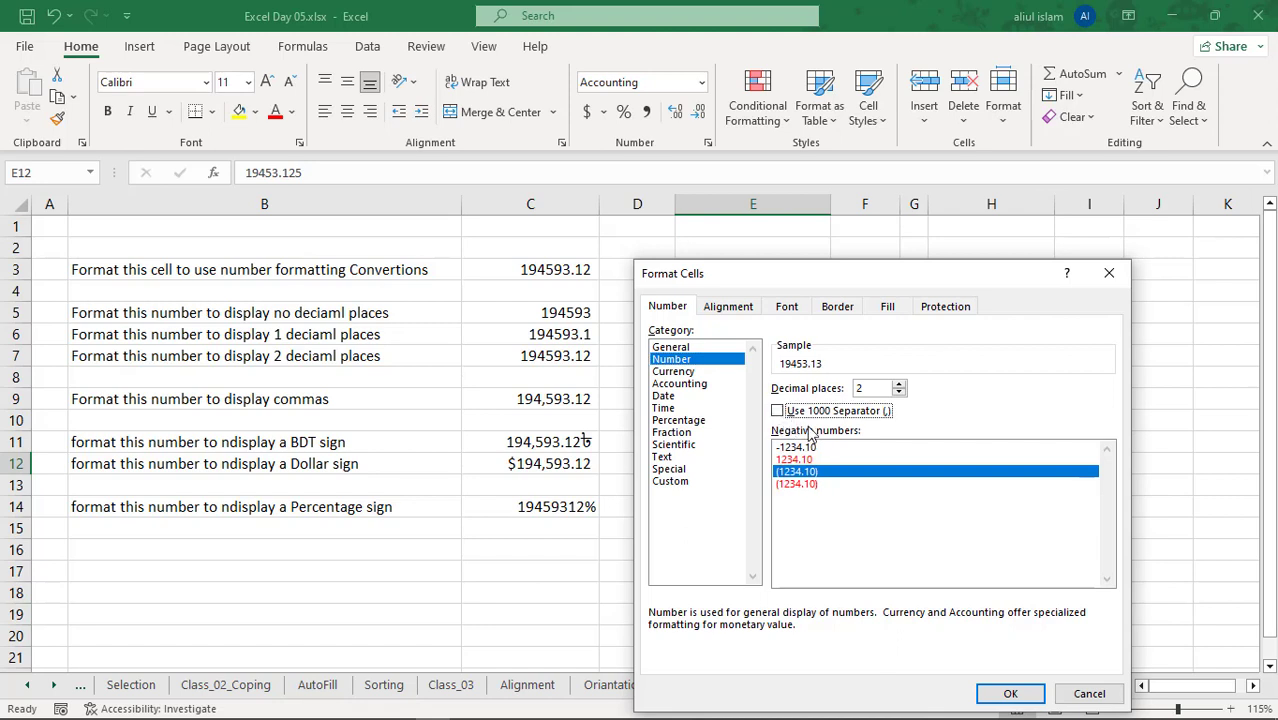
left_click(1010, 693)
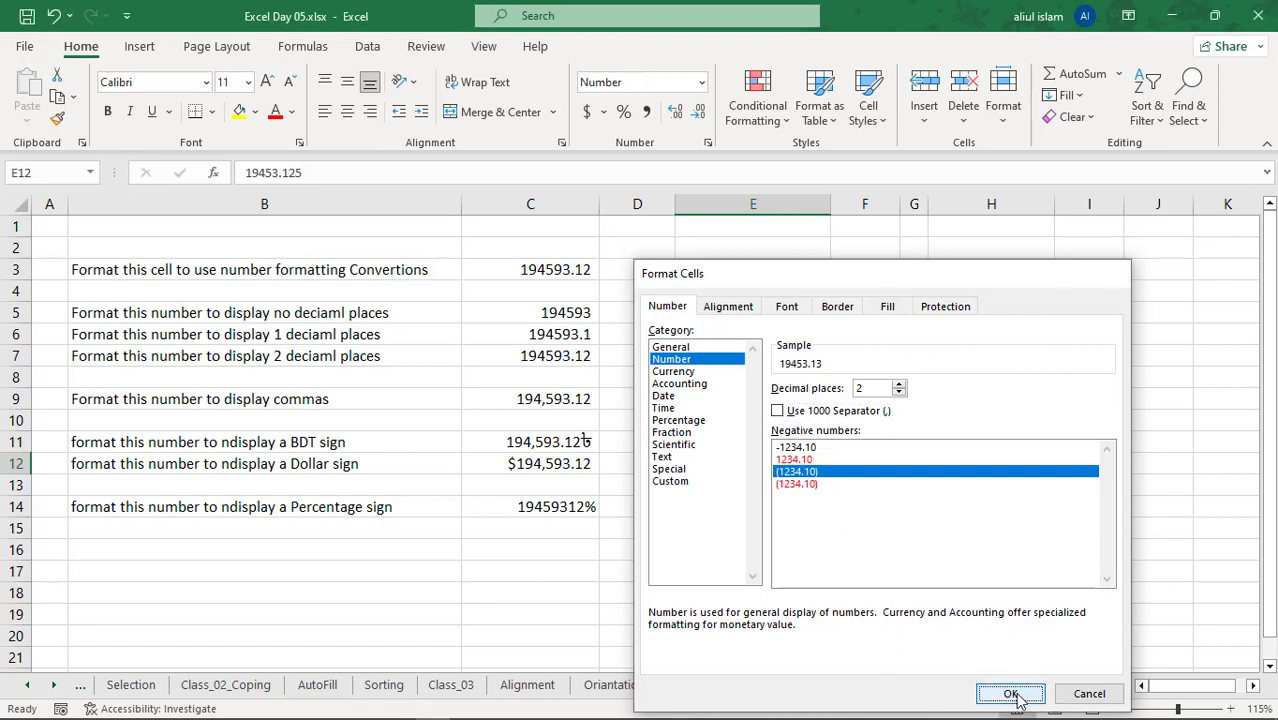
left_click(747, 479)
left_click(757, 466)
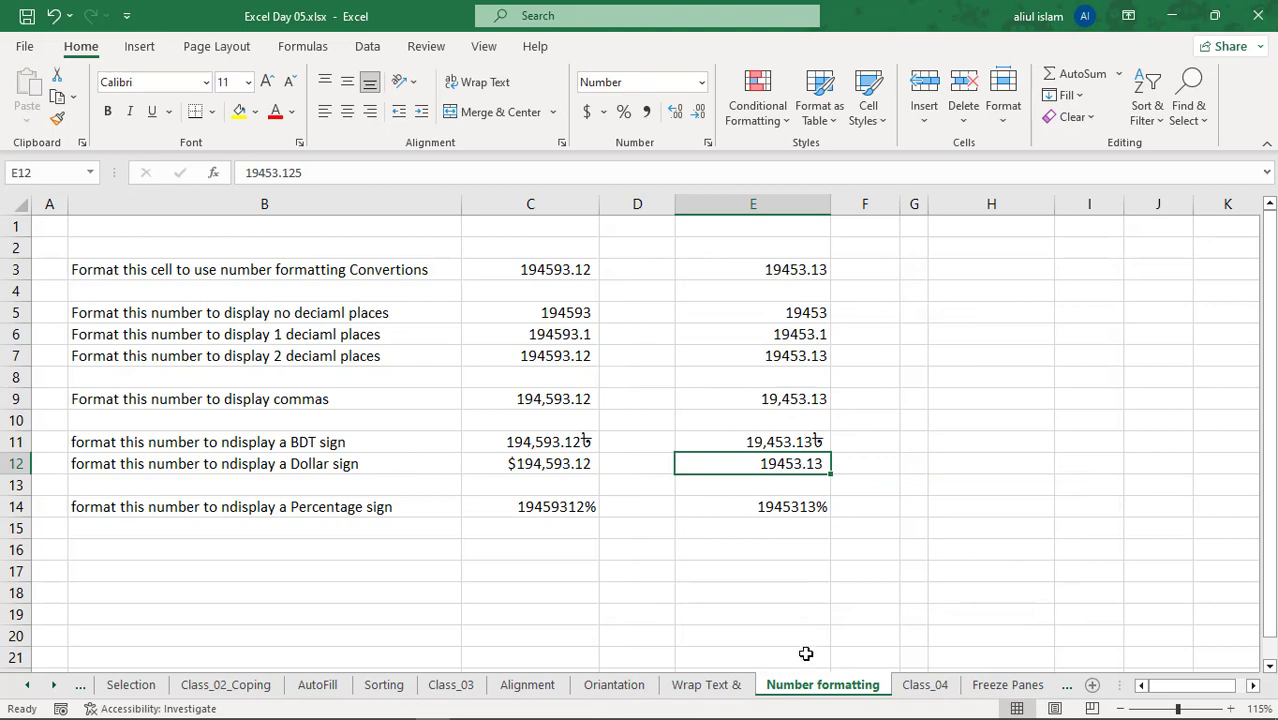
Switch to PowerPoint, review the DATE STYLES and PERCENTAGES topics, and go to the slide on freezing row and column titles.
mouse_move(498, 717)
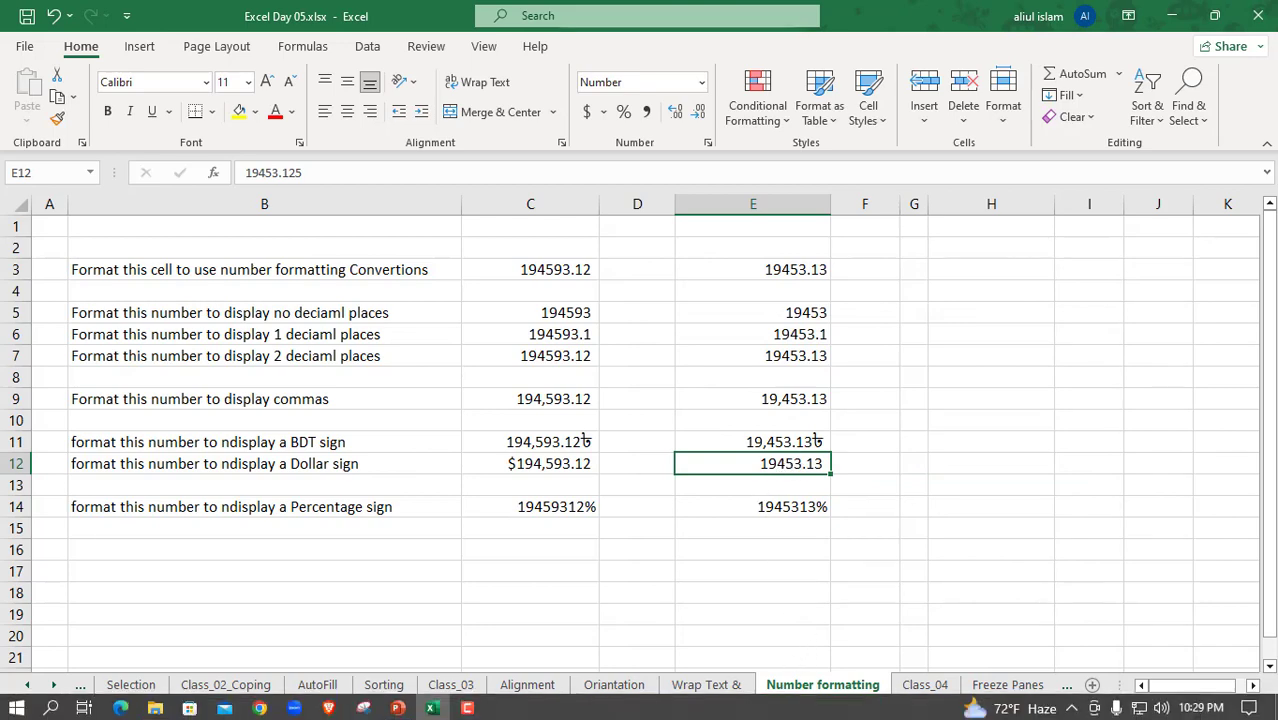
left_click(430, 708)
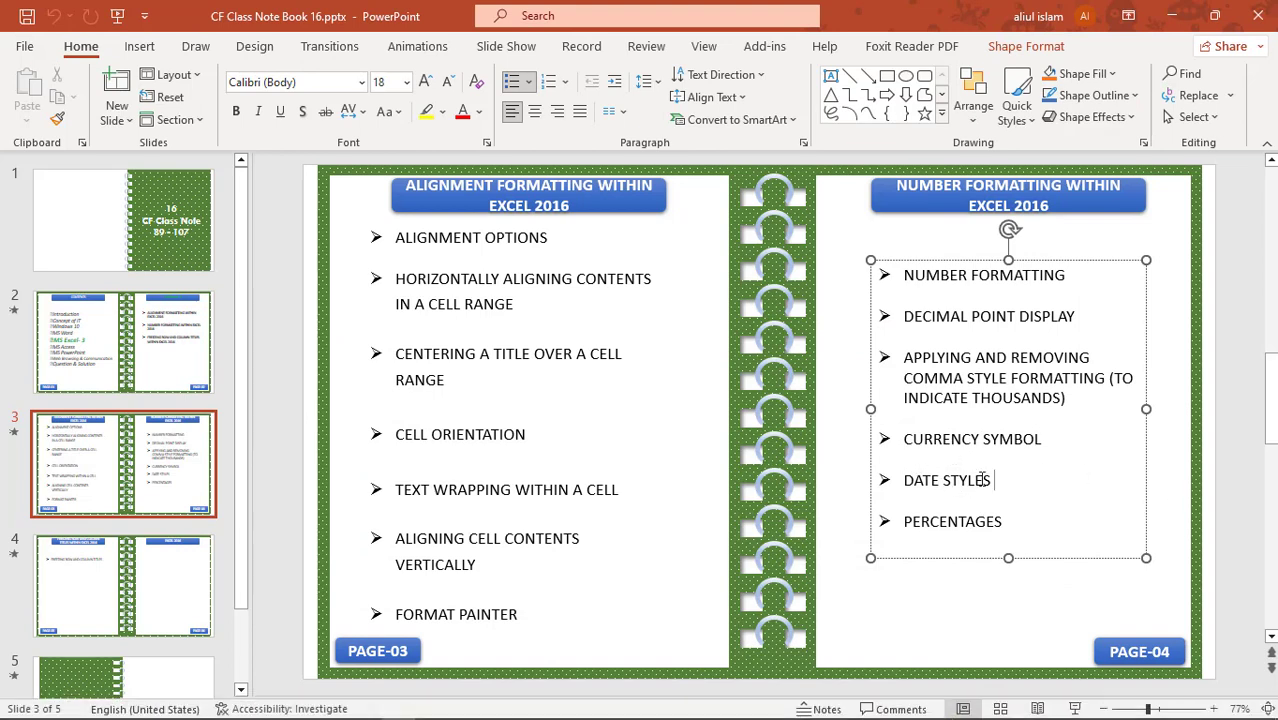
left_click_drag(999, 480, 894, 480)
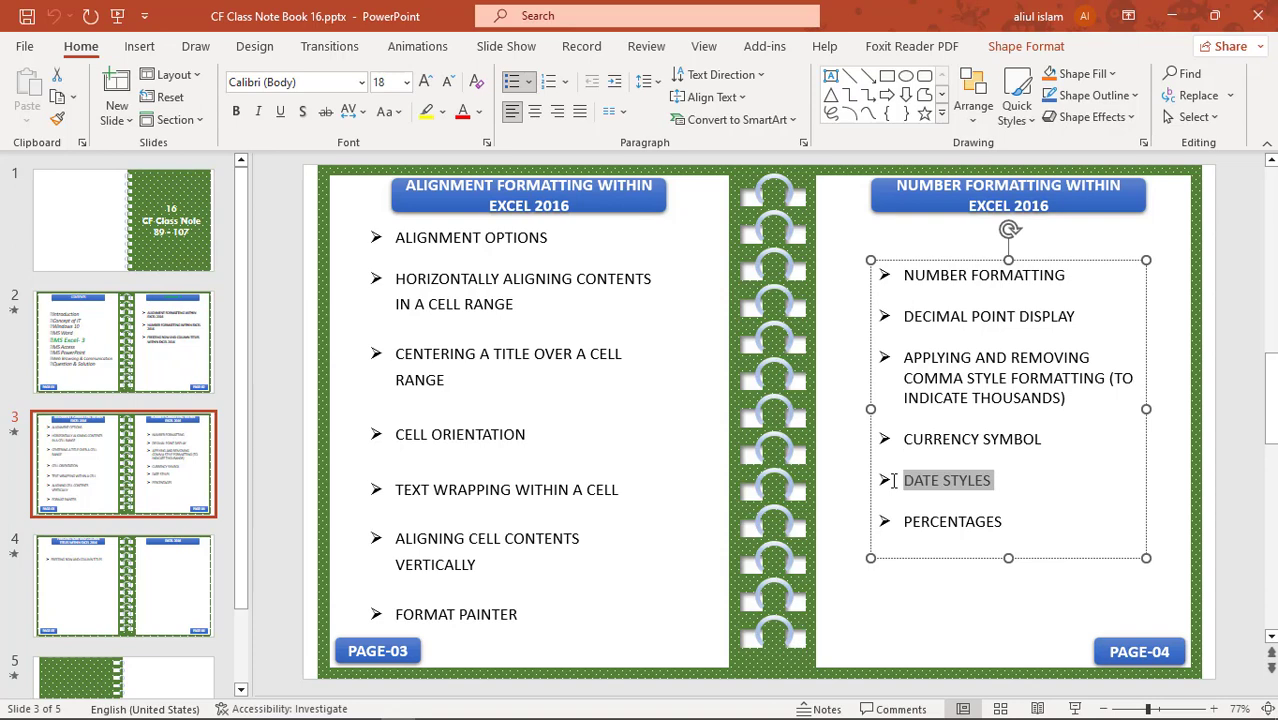
left_click(1024, 497)
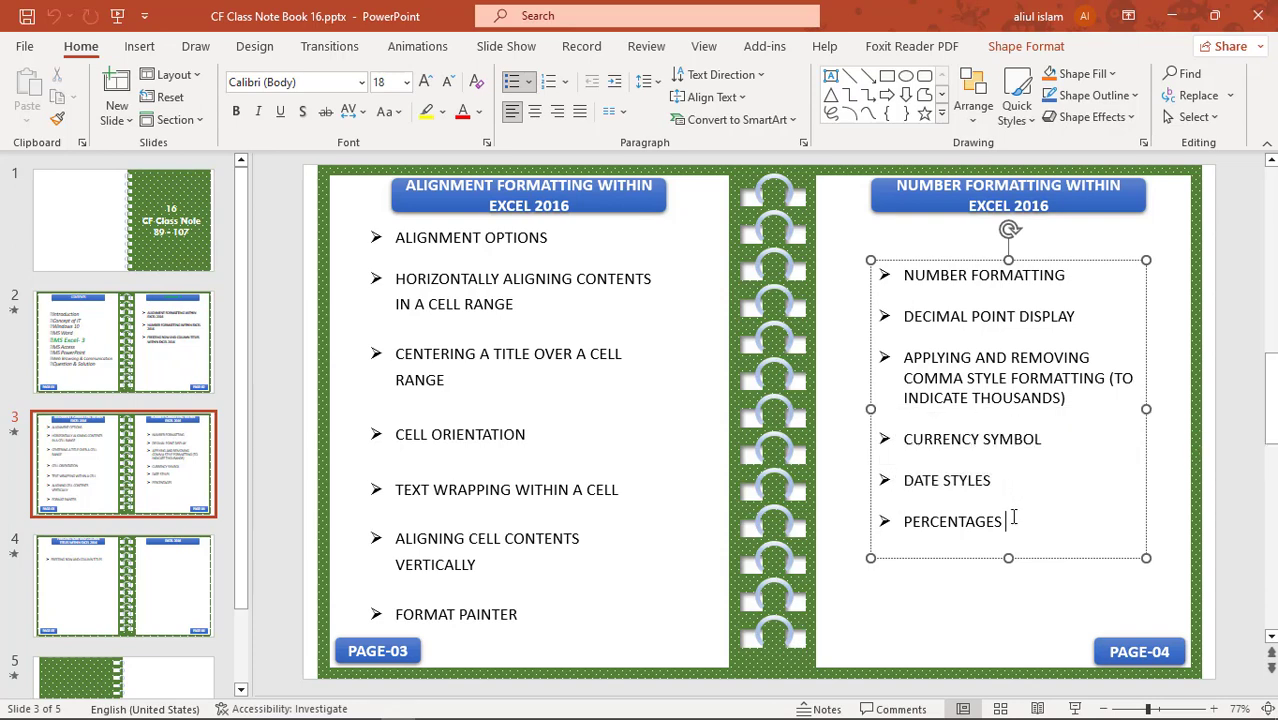
double_click(963, 523)
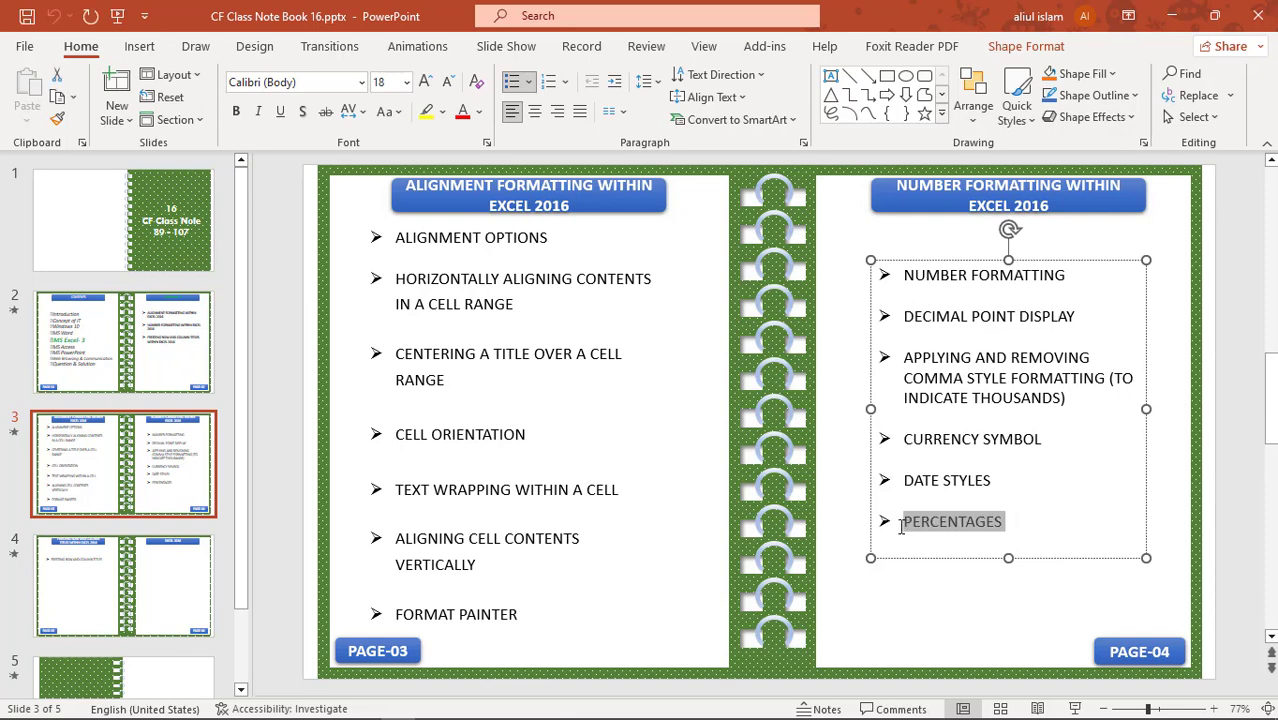
left_click(1036, 525)
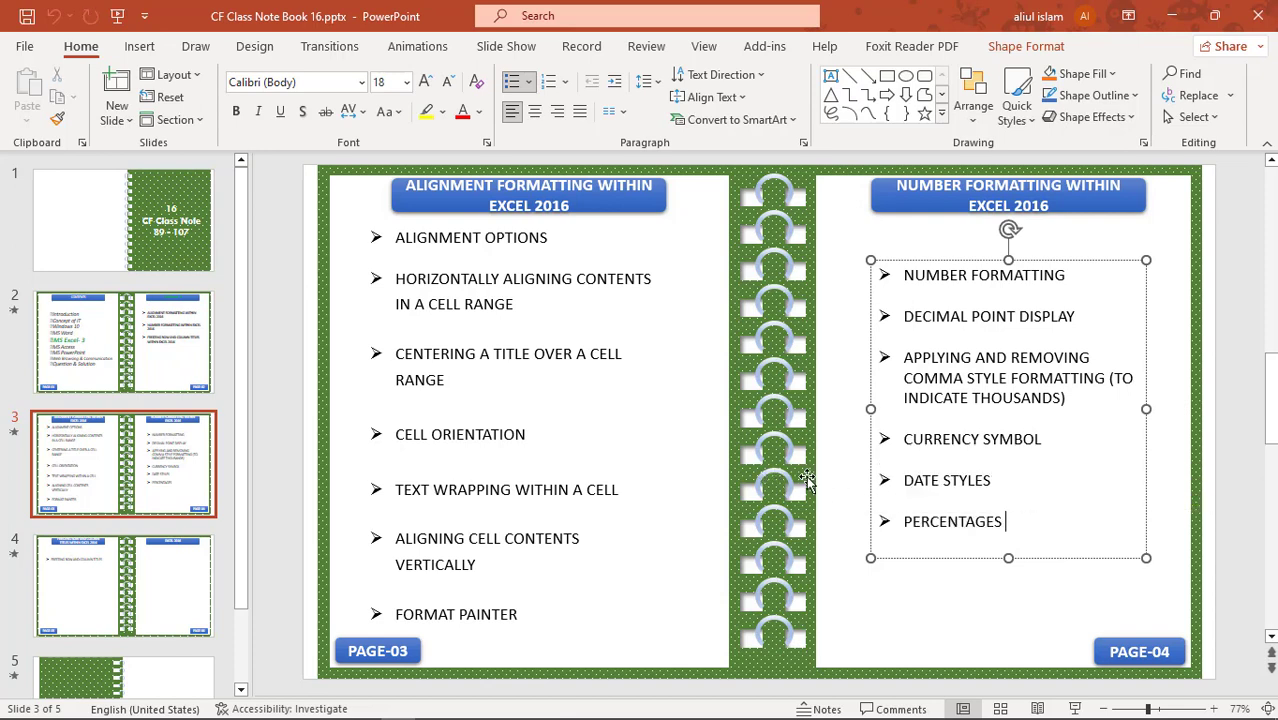
scroll(834, 470, "down", 1)
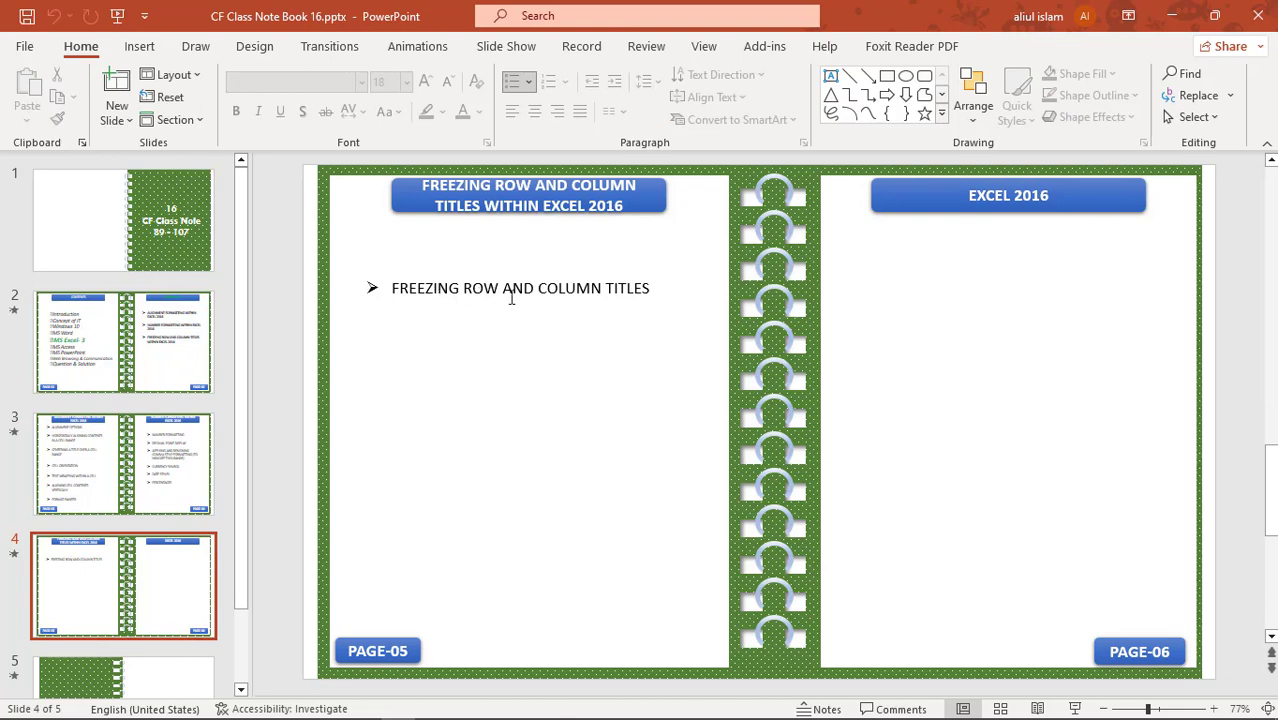
Compare the freezing slide in PowerPoint with the sales table on the Freeze Panes sheet in Excel.
mouse_move(362, 712)
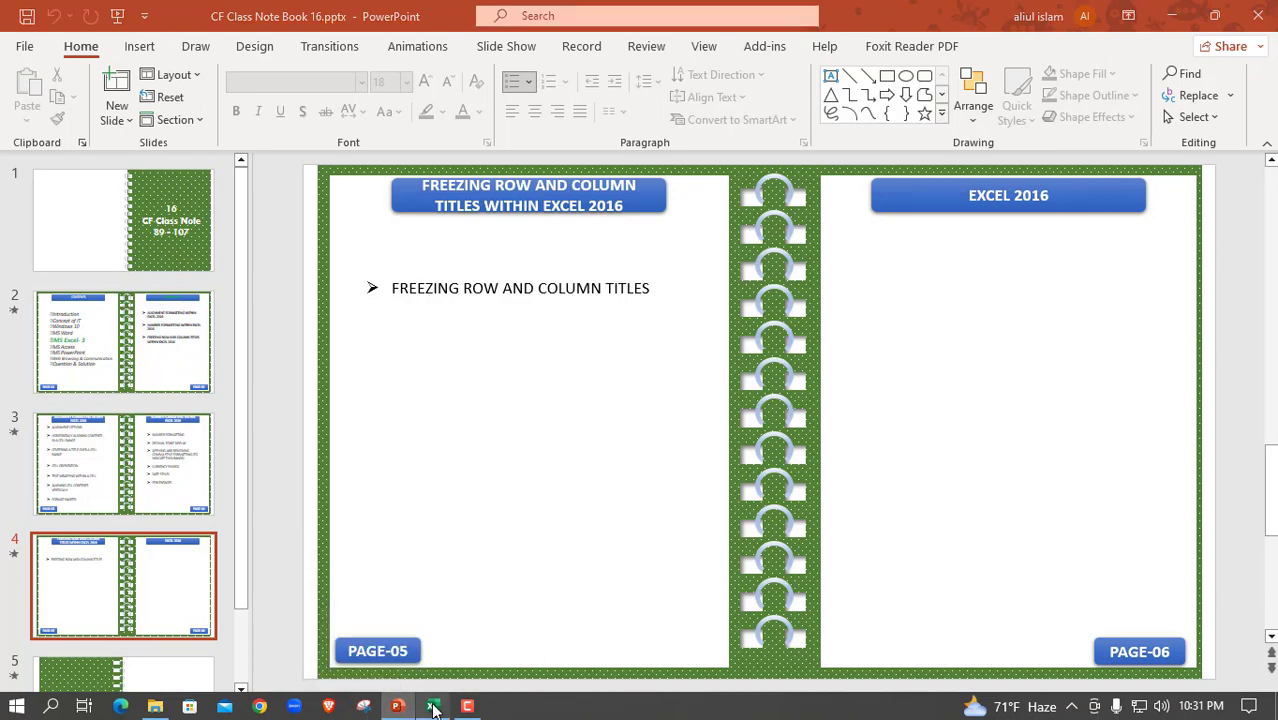
left_click(433, 709)
left_click(735, 553)
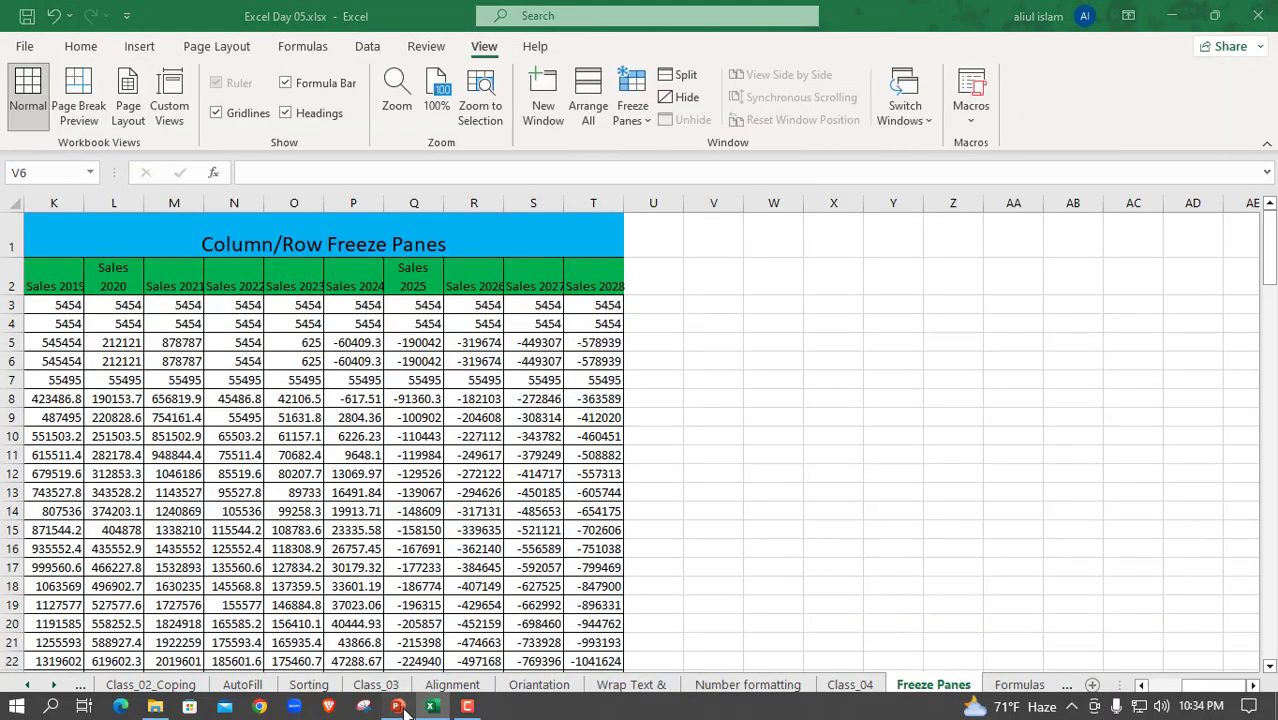
left_click(403, 708)
left_click(537, 345)
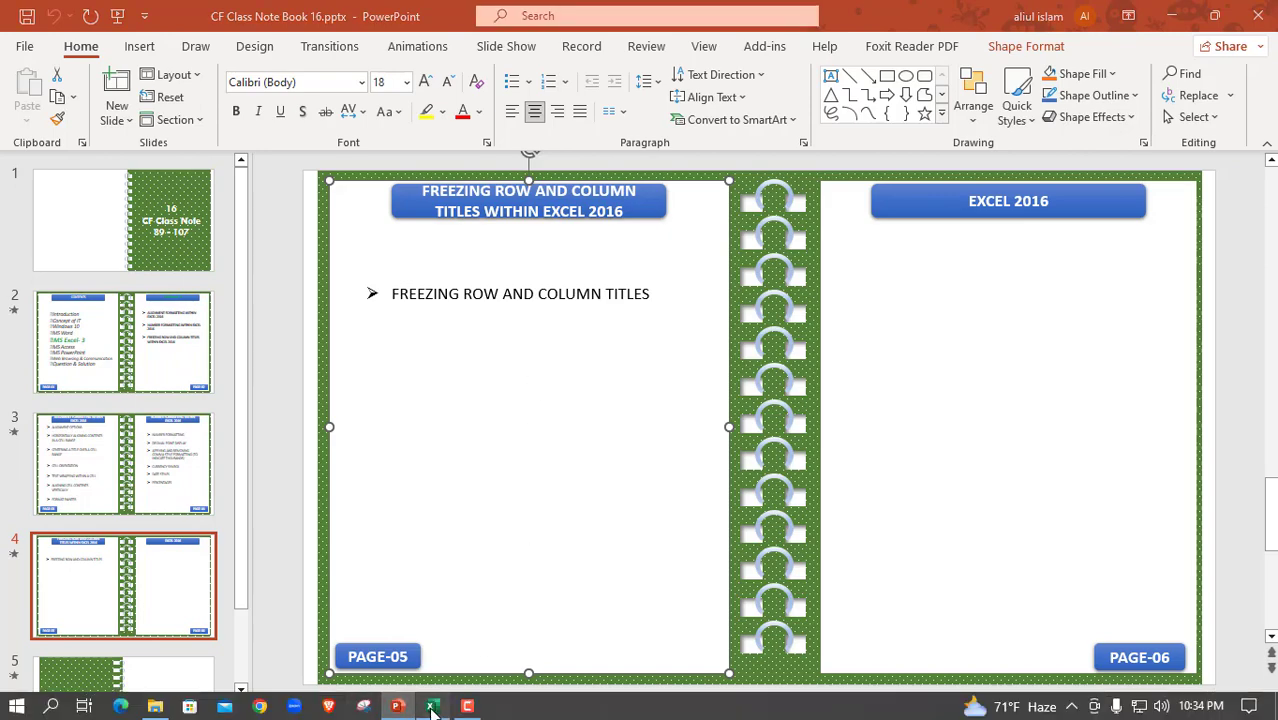
left_click(433, 709)
left_click(353, 454)
scroll(277, 466, "down", 2)
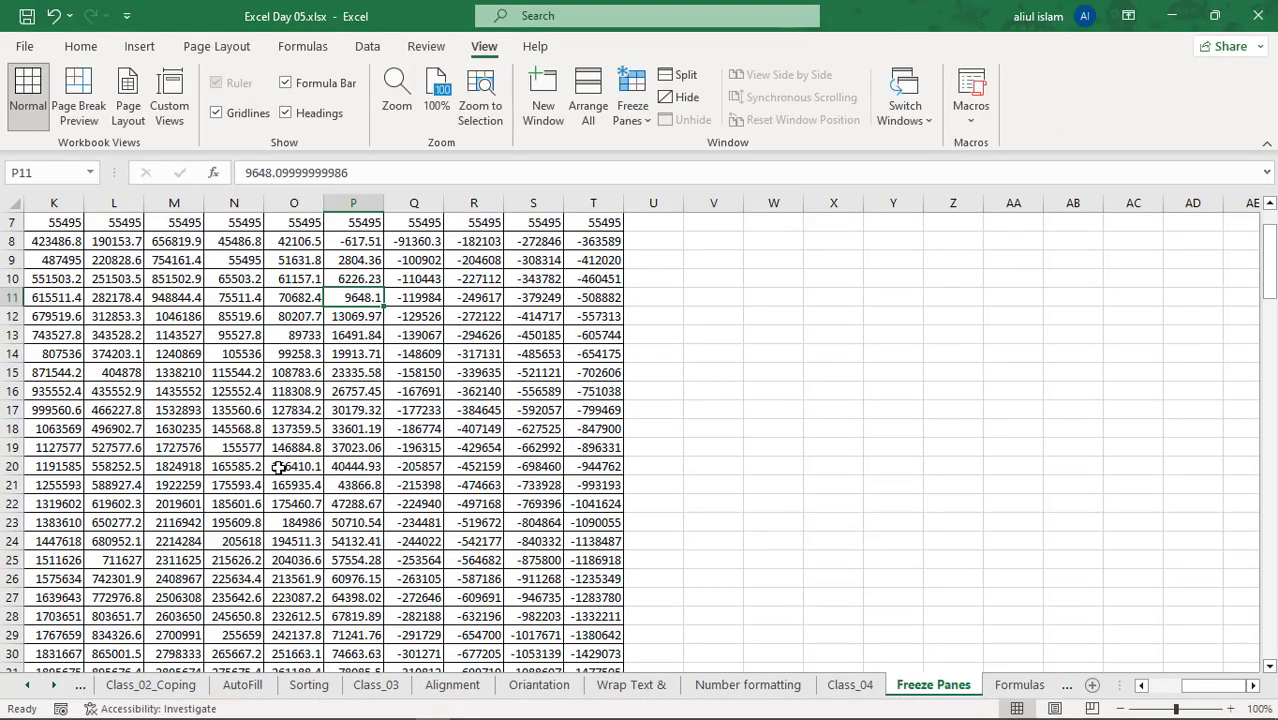
scroll(307, 385, "up", 2)
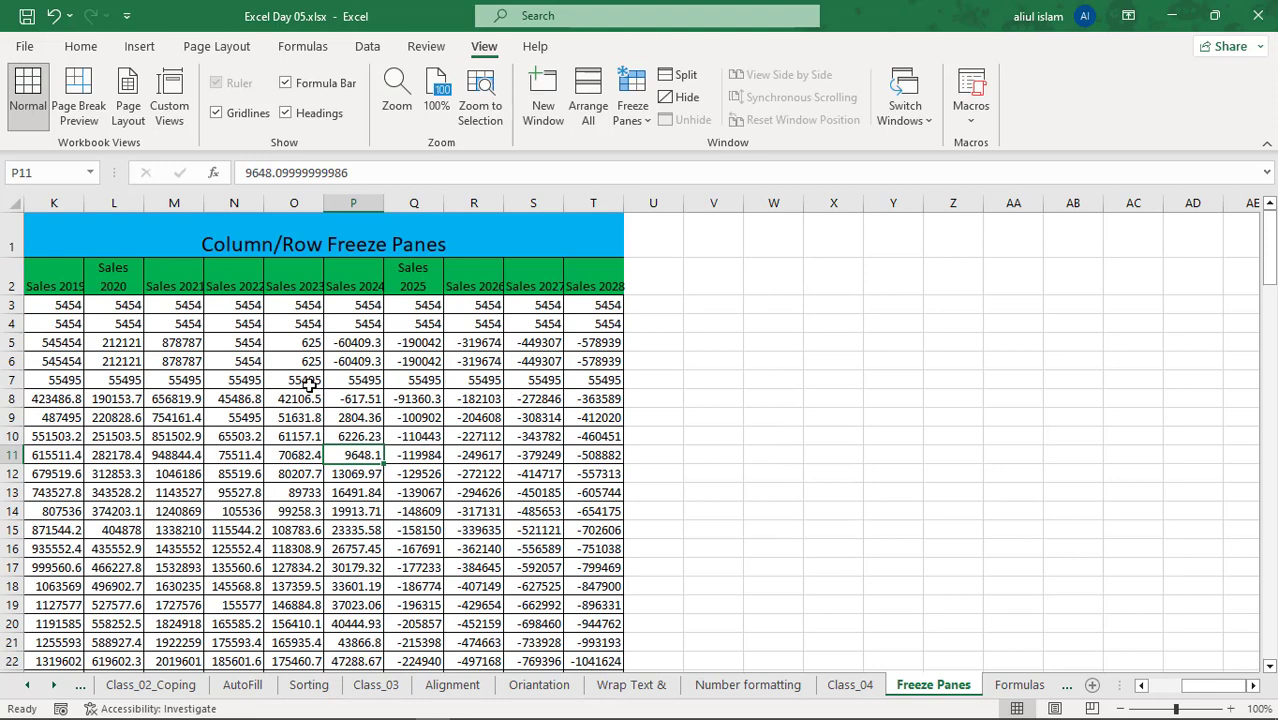
Freeze the top row of the Freeze Panes sheet and check it against the rows further down.
left_click(8, 240)
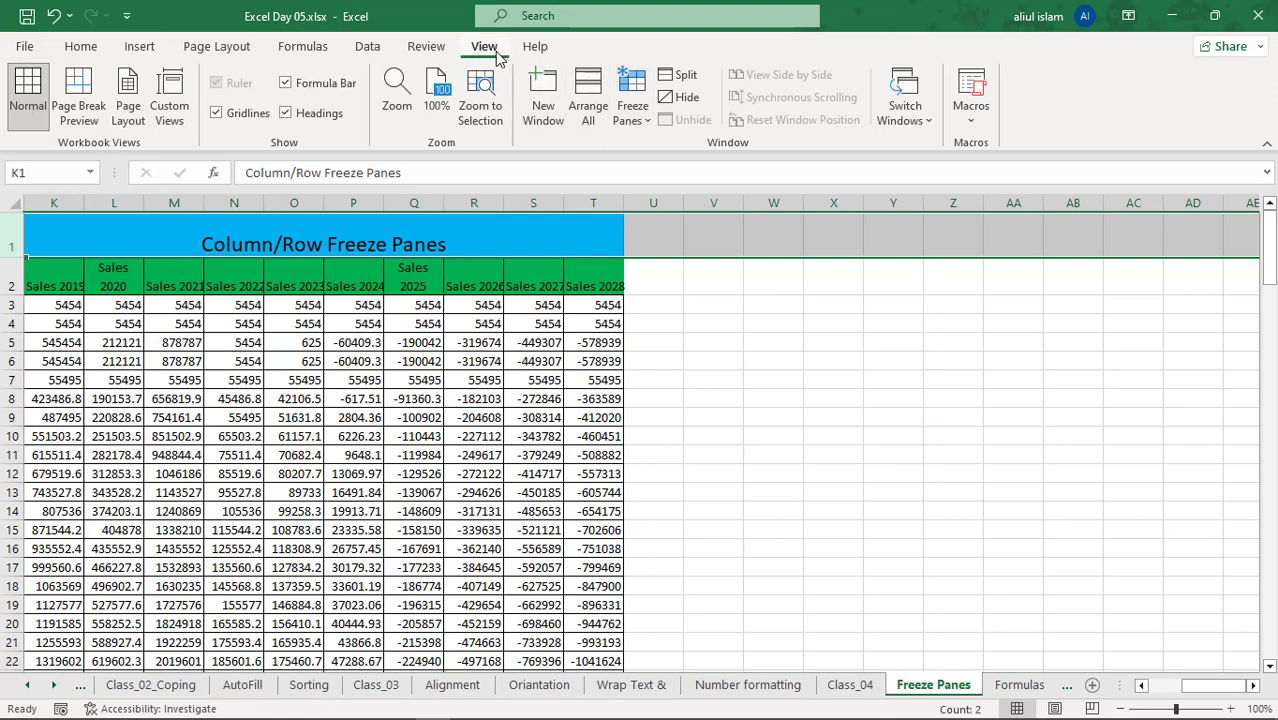
left_click(642, 121)
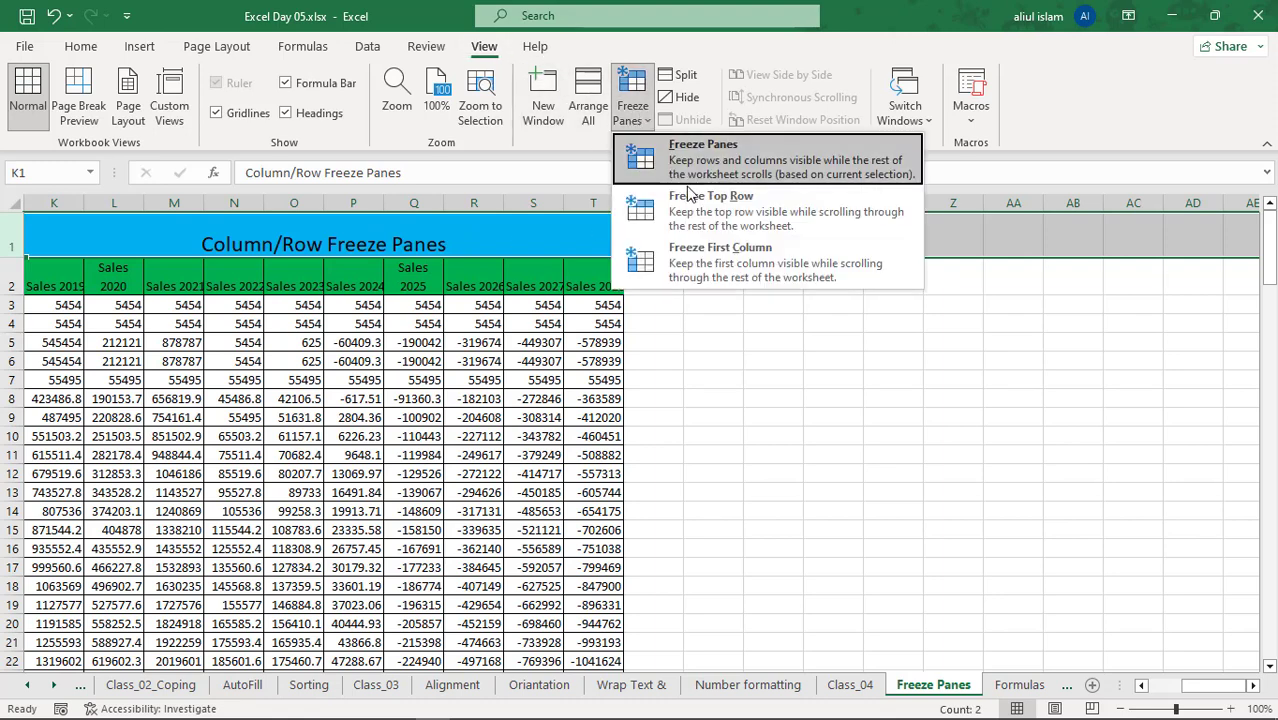
left_click(704, 208)
left_click(660, 358)
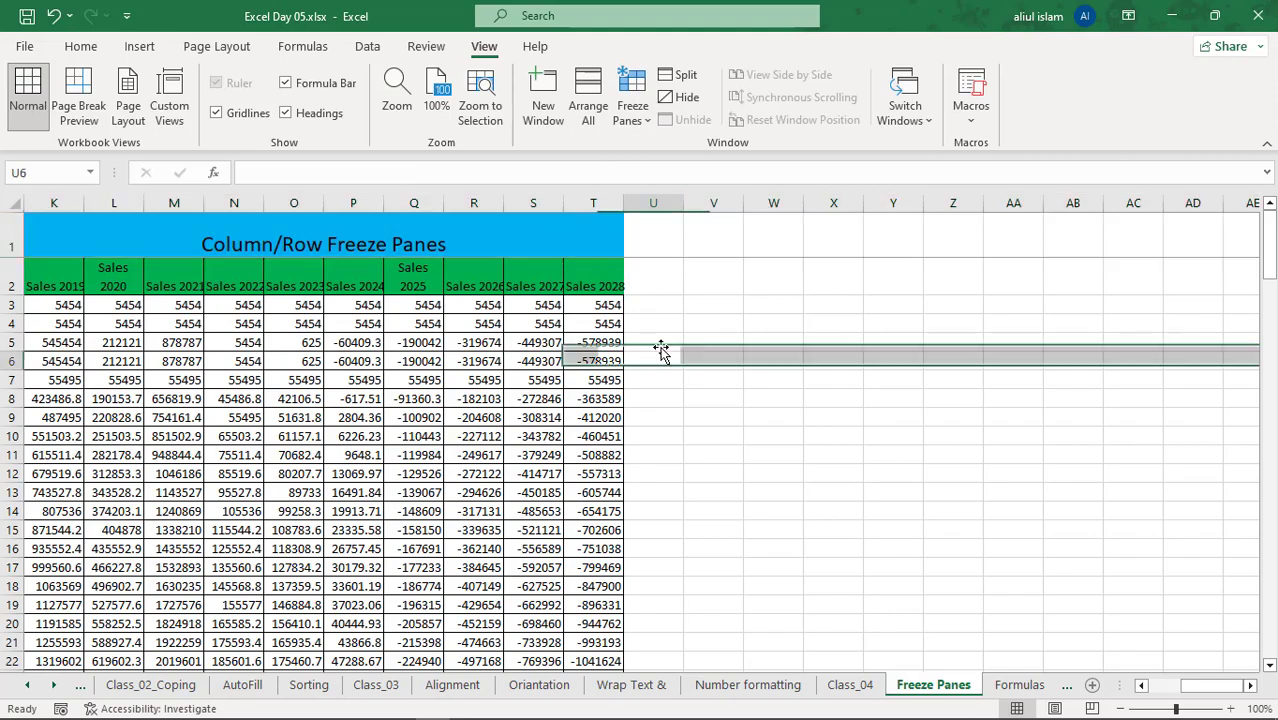
scroll(656, 323, "down", 15)
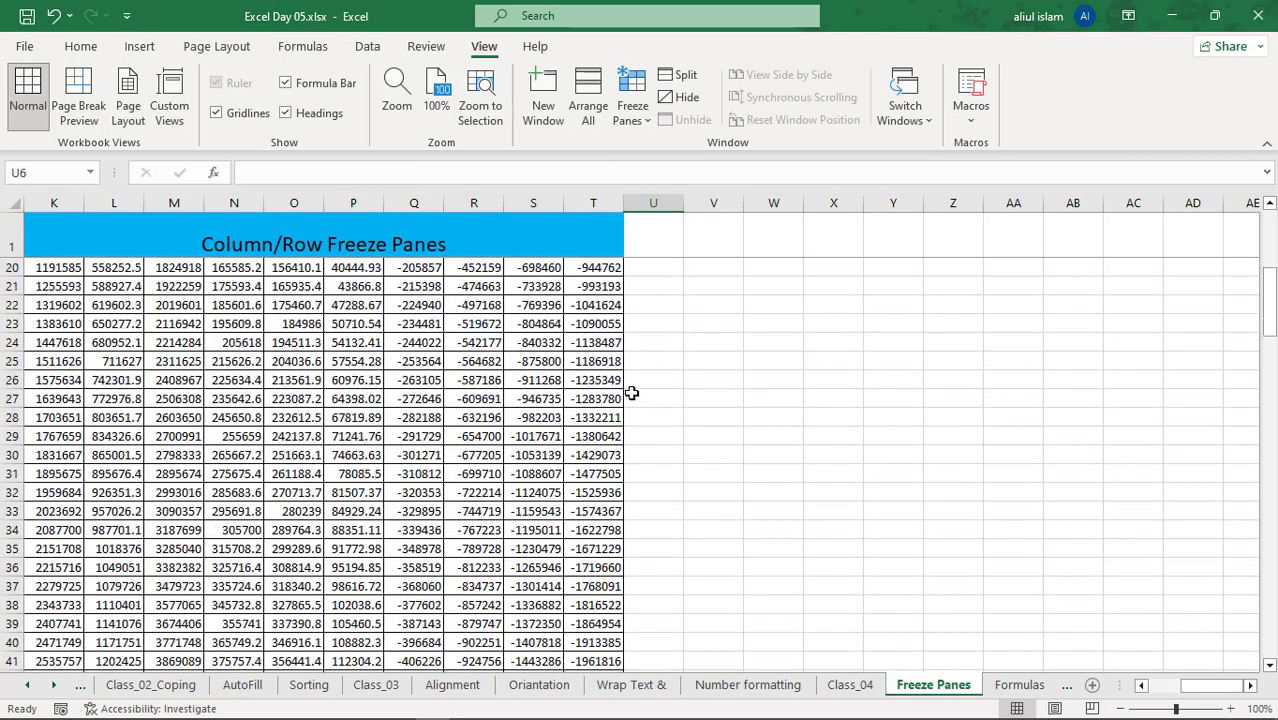
scroll(650, 388, "down", 9)
scroll(658, 386, "up", 20)
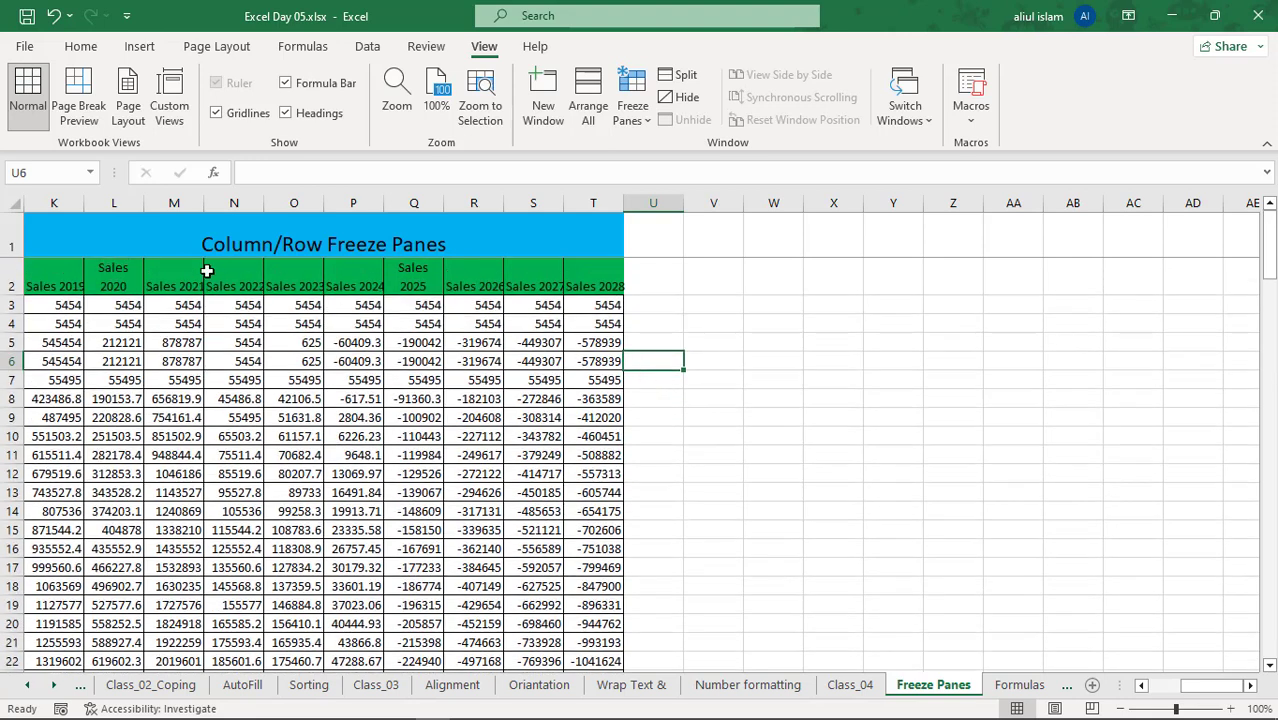
Unfreeze the top row and freeze the panes above row 3, checking the title and sales header rows against the lower rows.
left_click(6, 279)
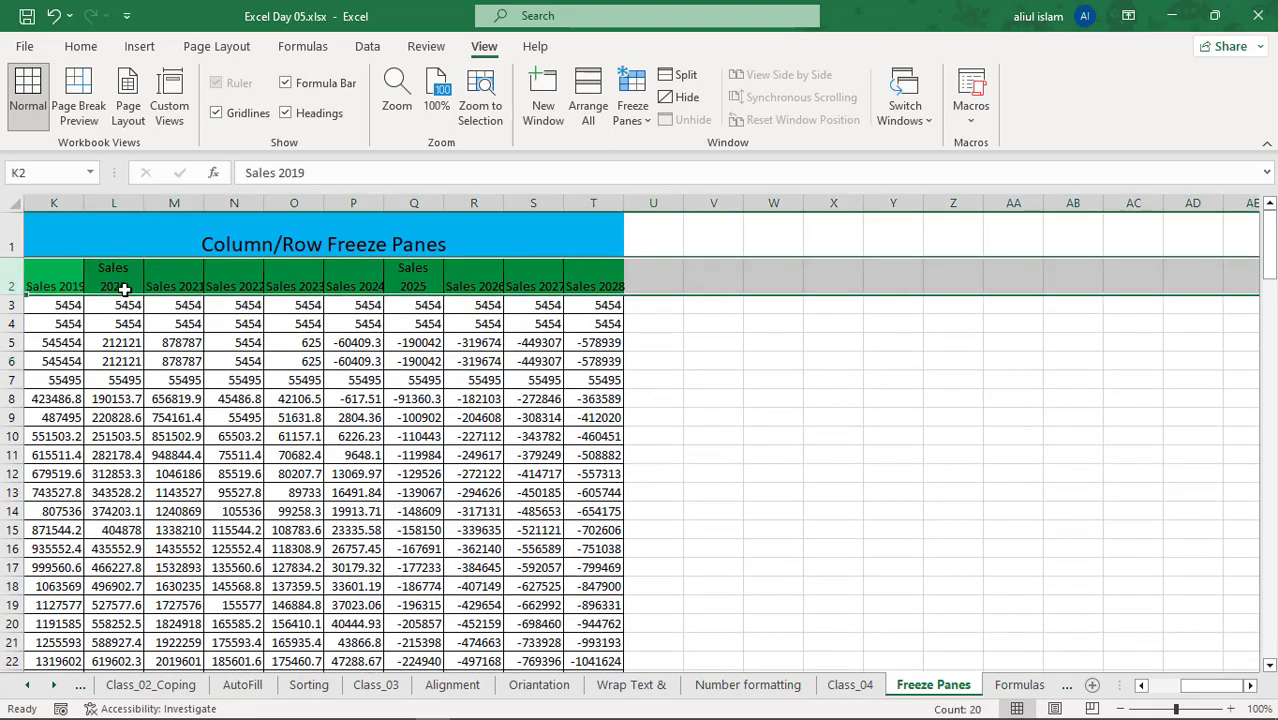
left_click(7, 307)
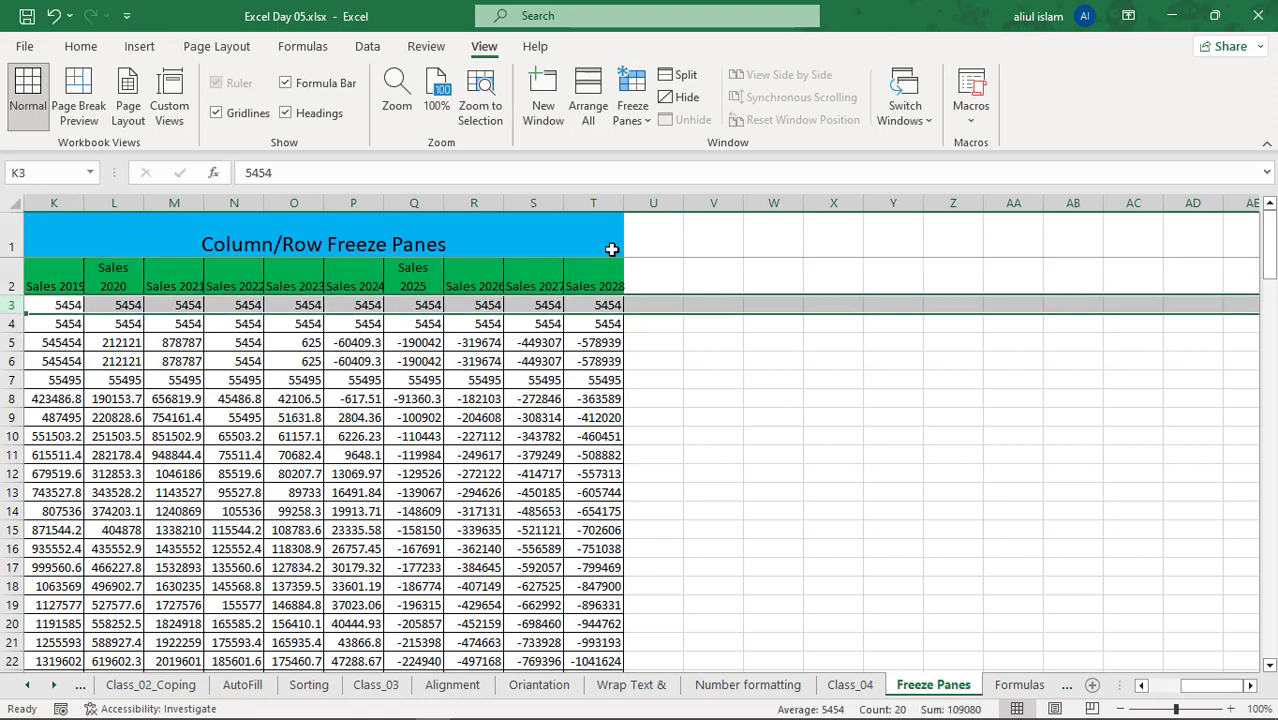
left_click(632, 112)
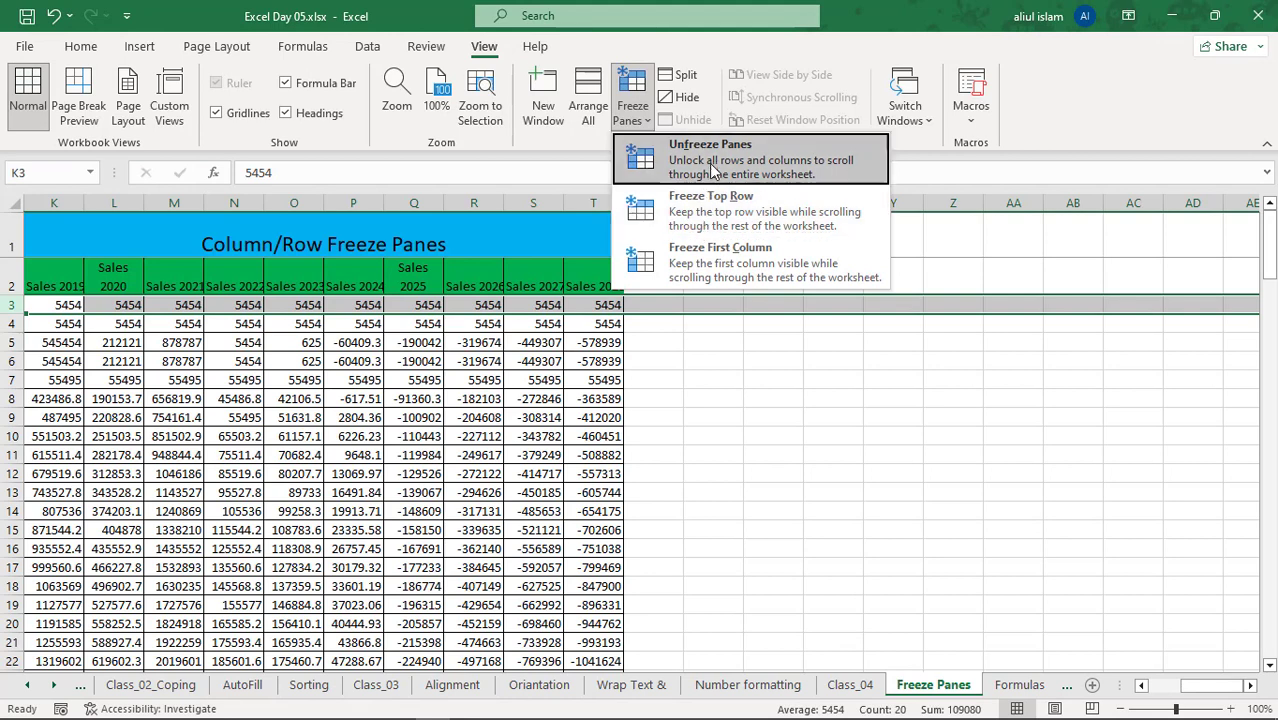
left_click(708, 158)
left_click(632, 112)
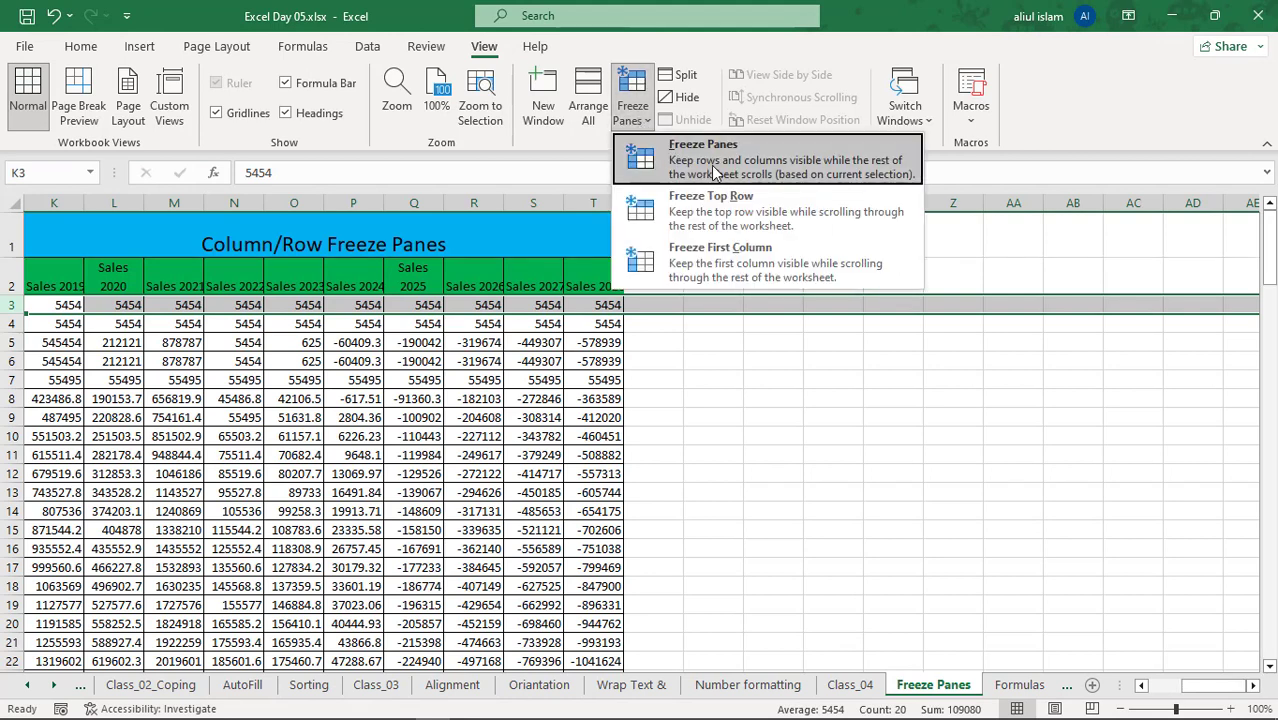
left_click(722, 170)
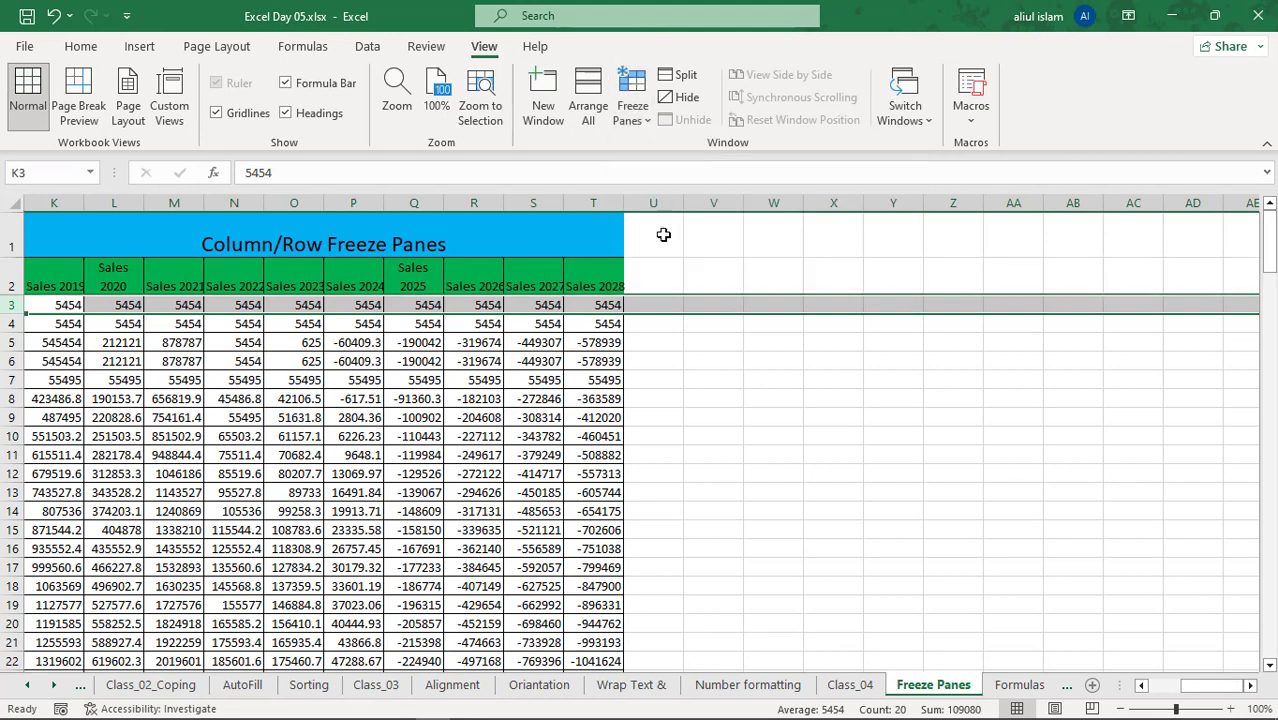
left_click(593, 340)
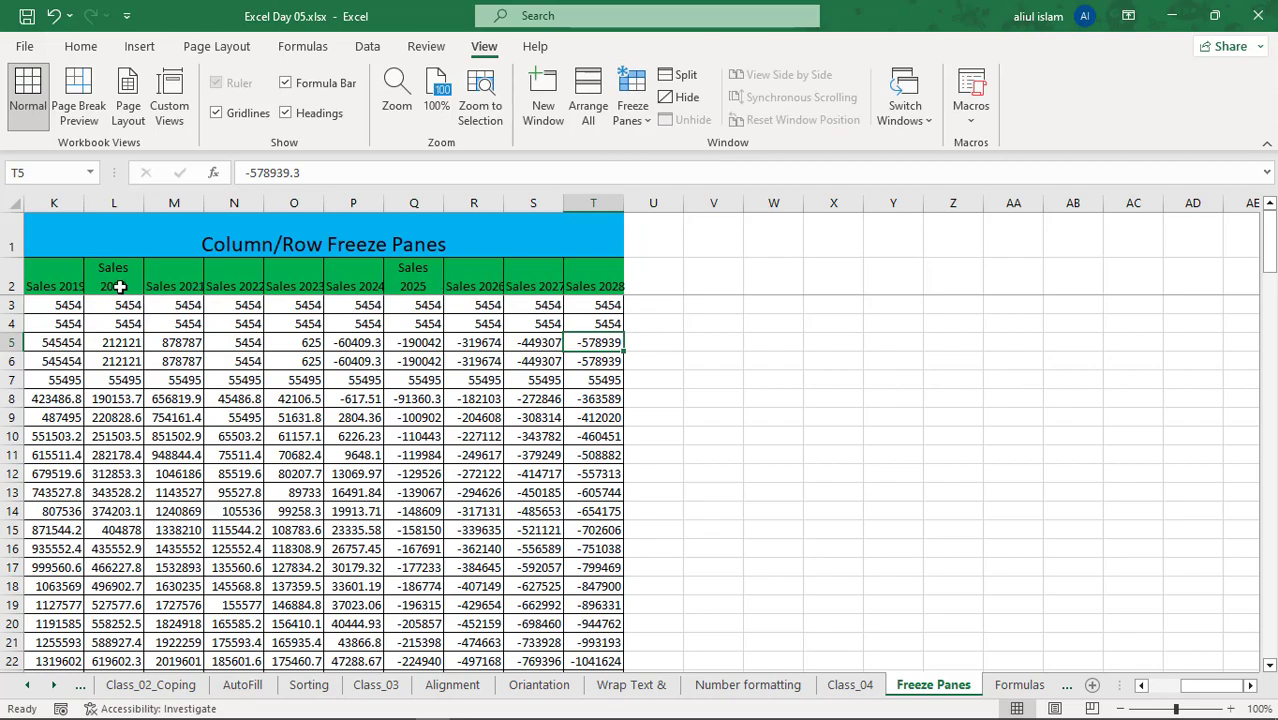
scroll(515, 380, "down", 10)
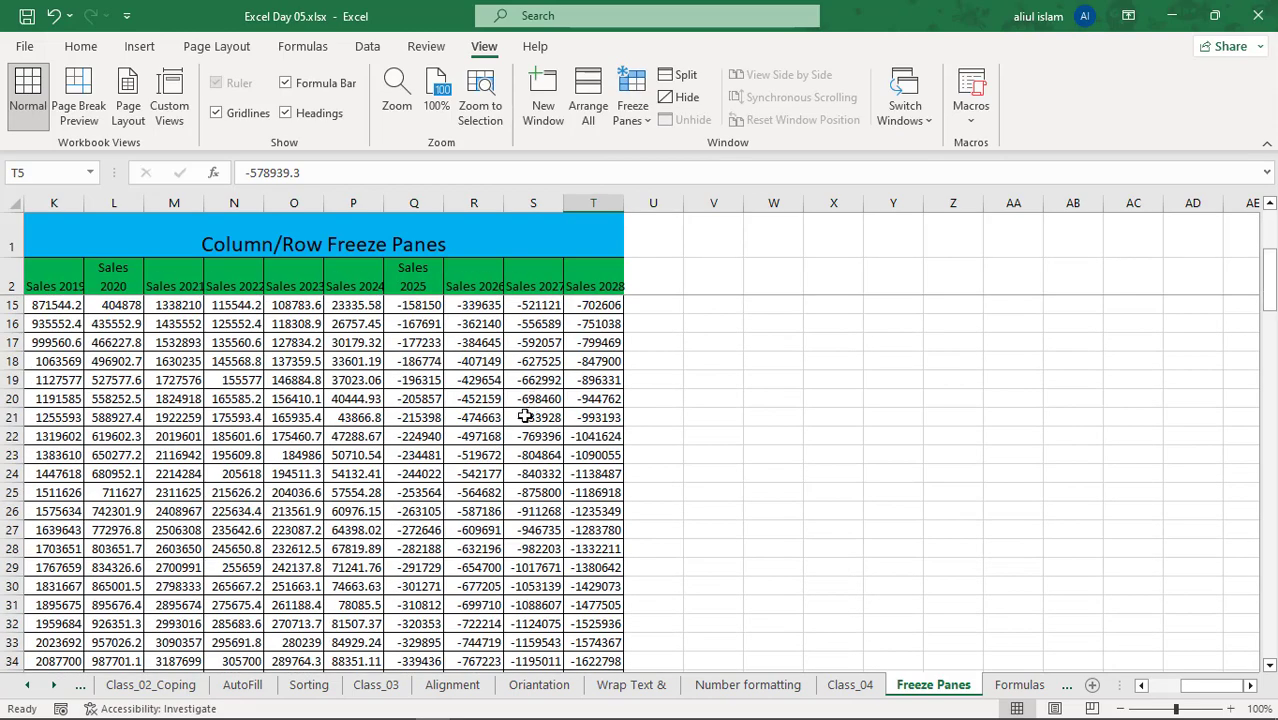
scroll(535, 407, "down", 17)
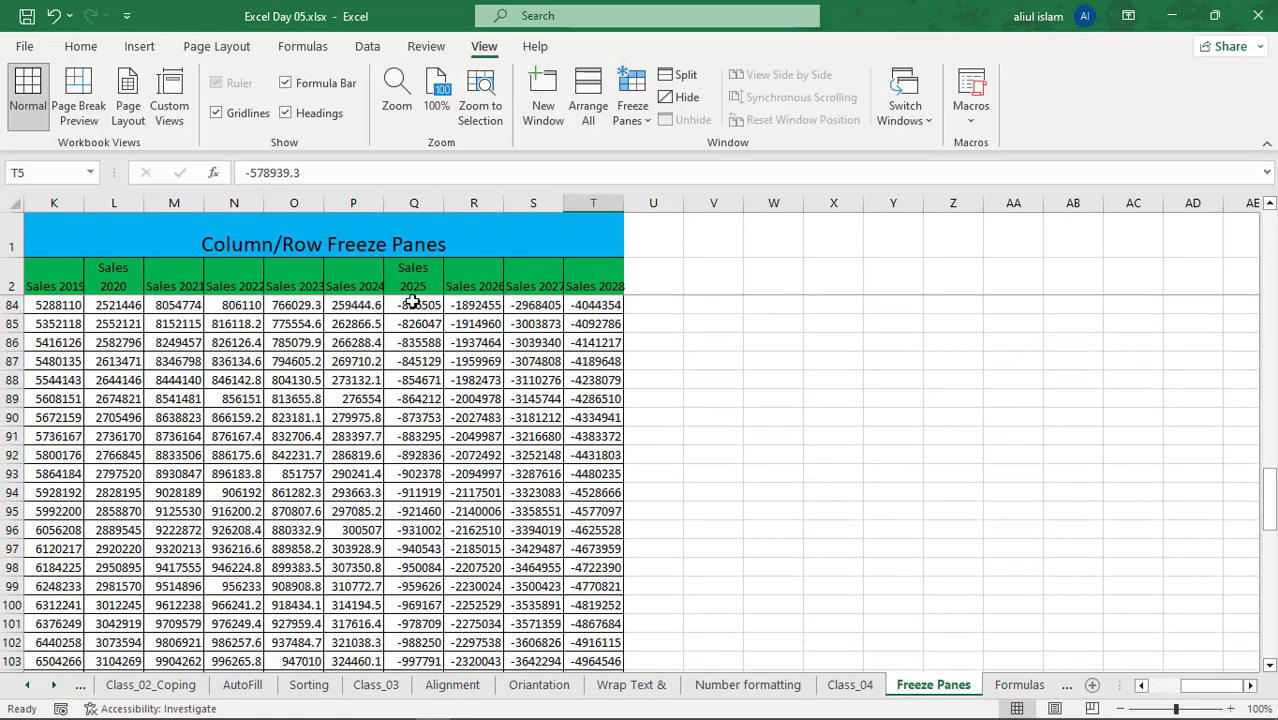
scroll(640, 420, "down", 12)
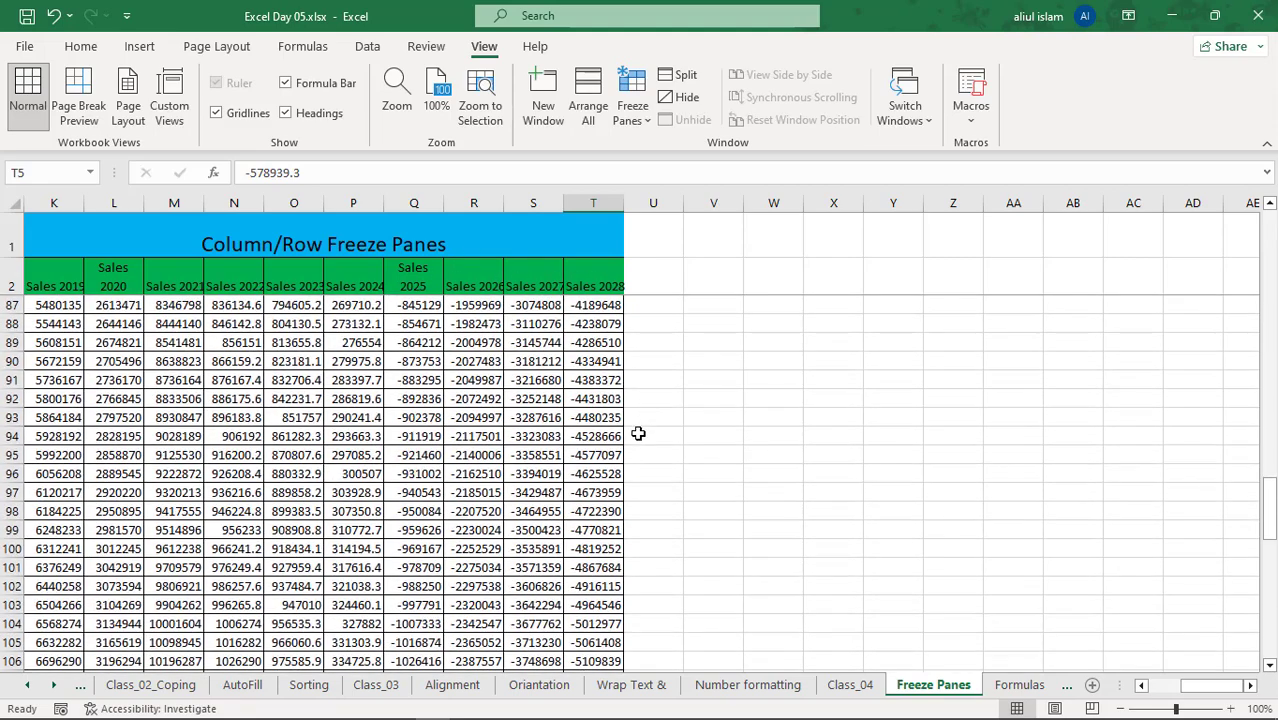
Freeze the first column of the Freeze Panes sheet and check it against the columns further across.
scroll(624, 436, "up", 20)
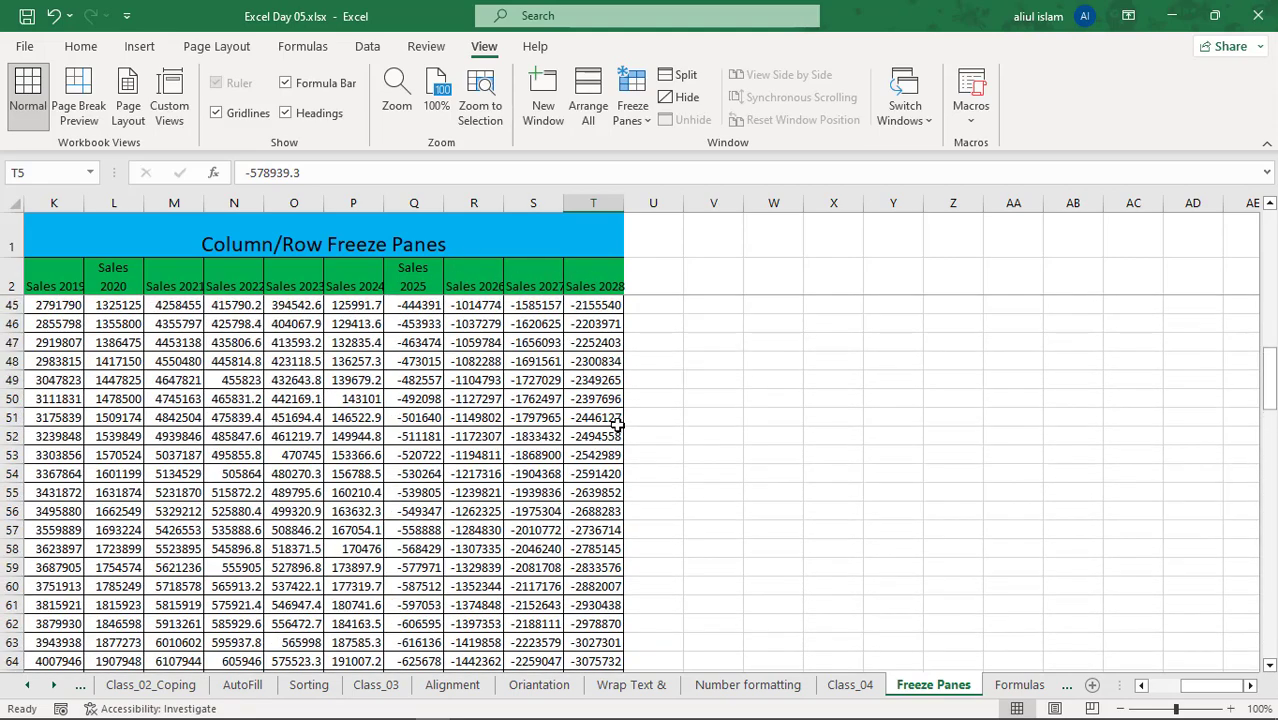
scroll(617, 424, "up", 2)
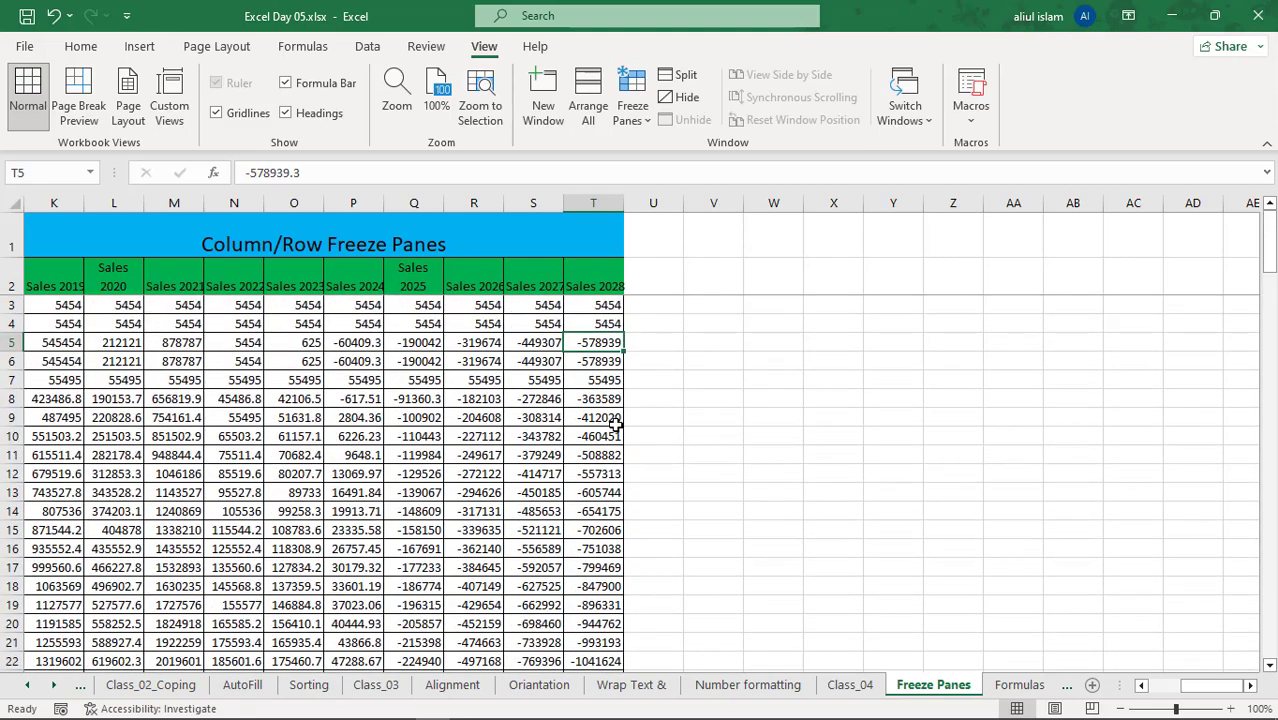
left_click(50, 198)
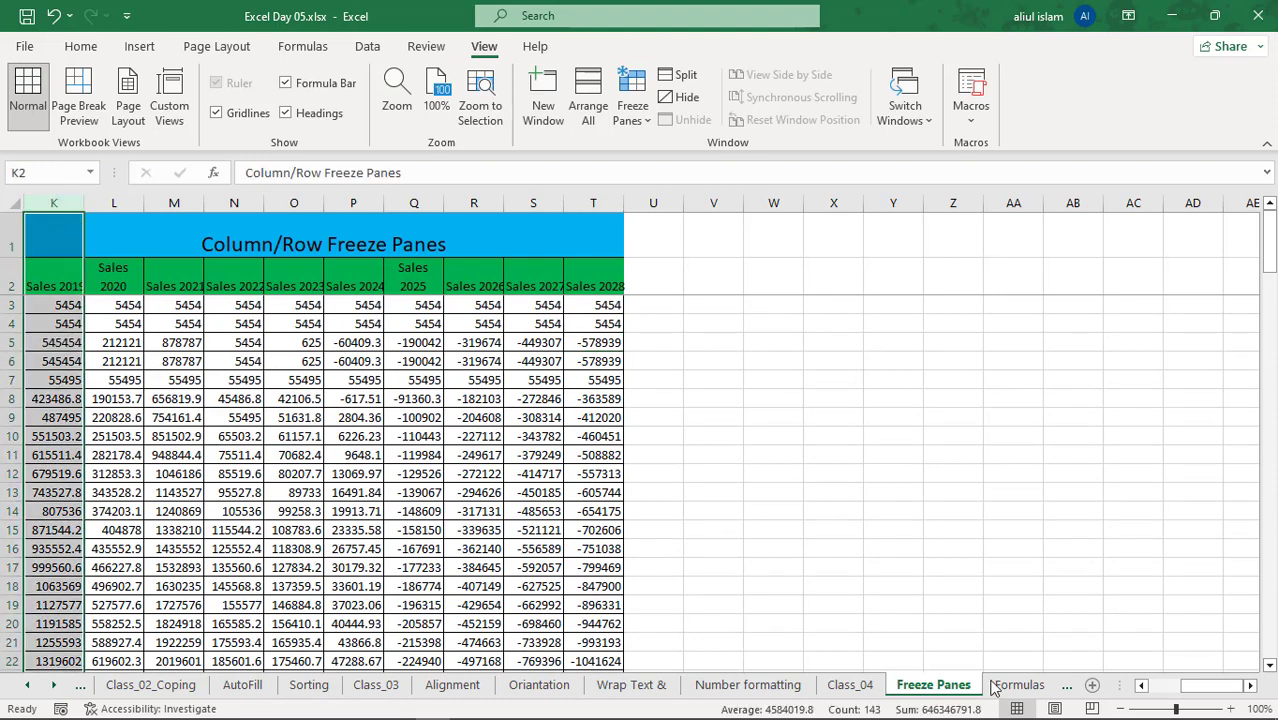
left_click_drag(1200, 686, 1126, 686)
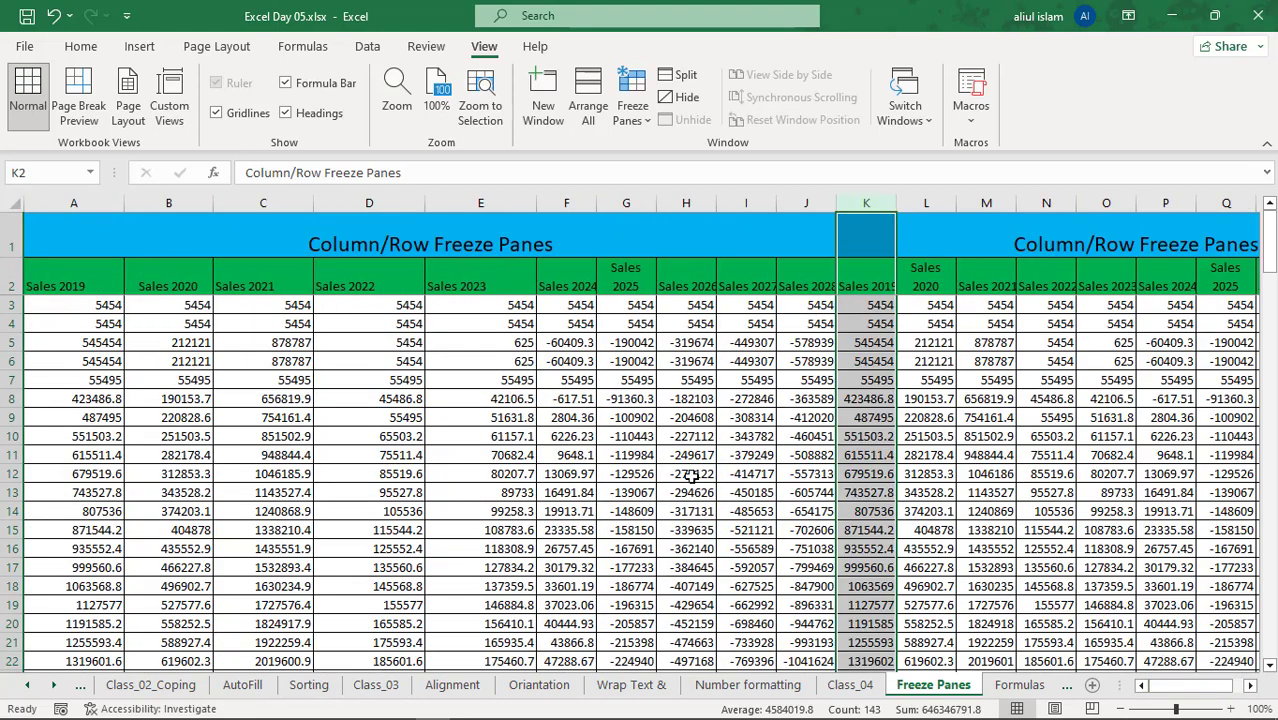
left_click(33, 307)
left_click(54, 202)
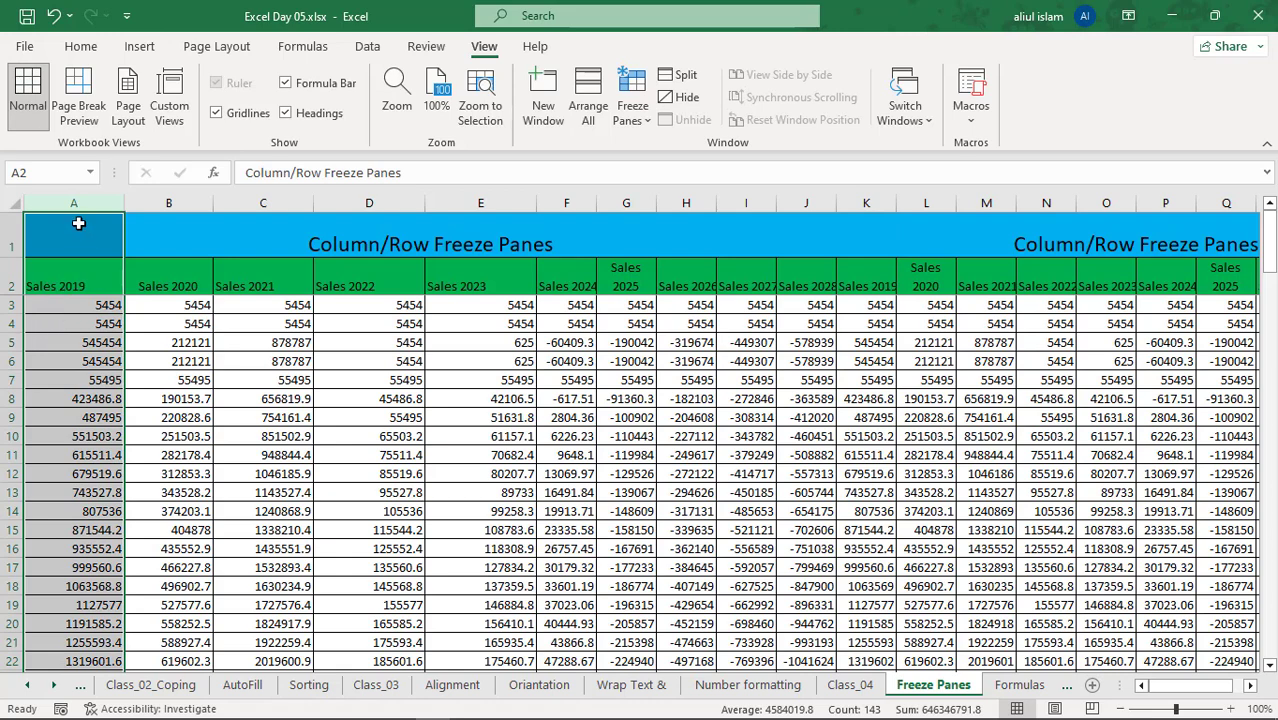
left_click(632, 118)
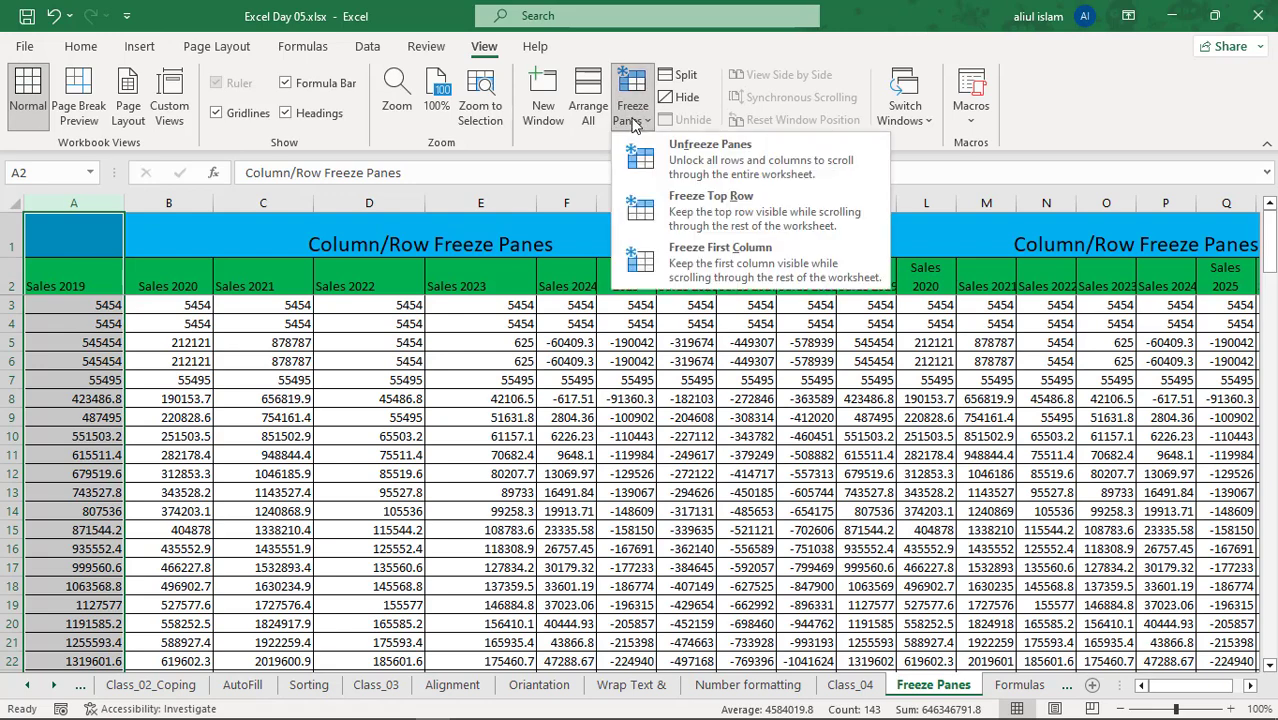
left_click(716, 263)
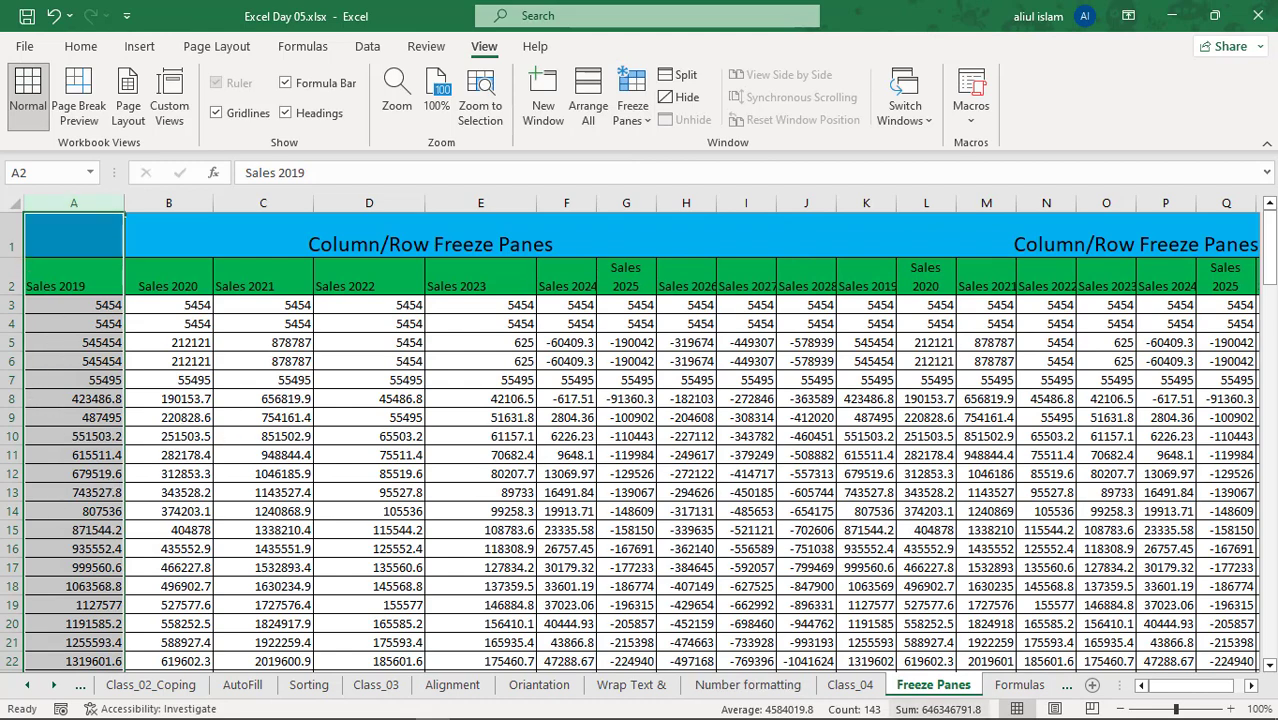
left_click_drag(1170, 690, 1197, 694)
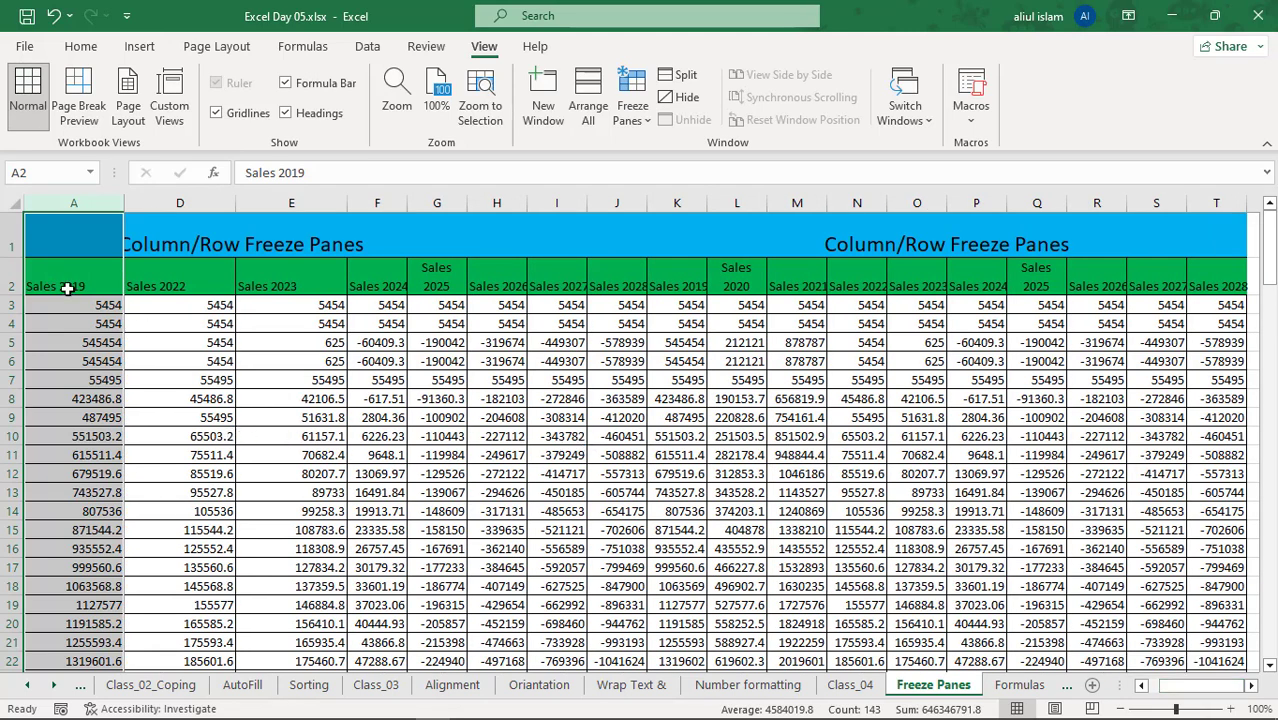
left_click(79, 204)
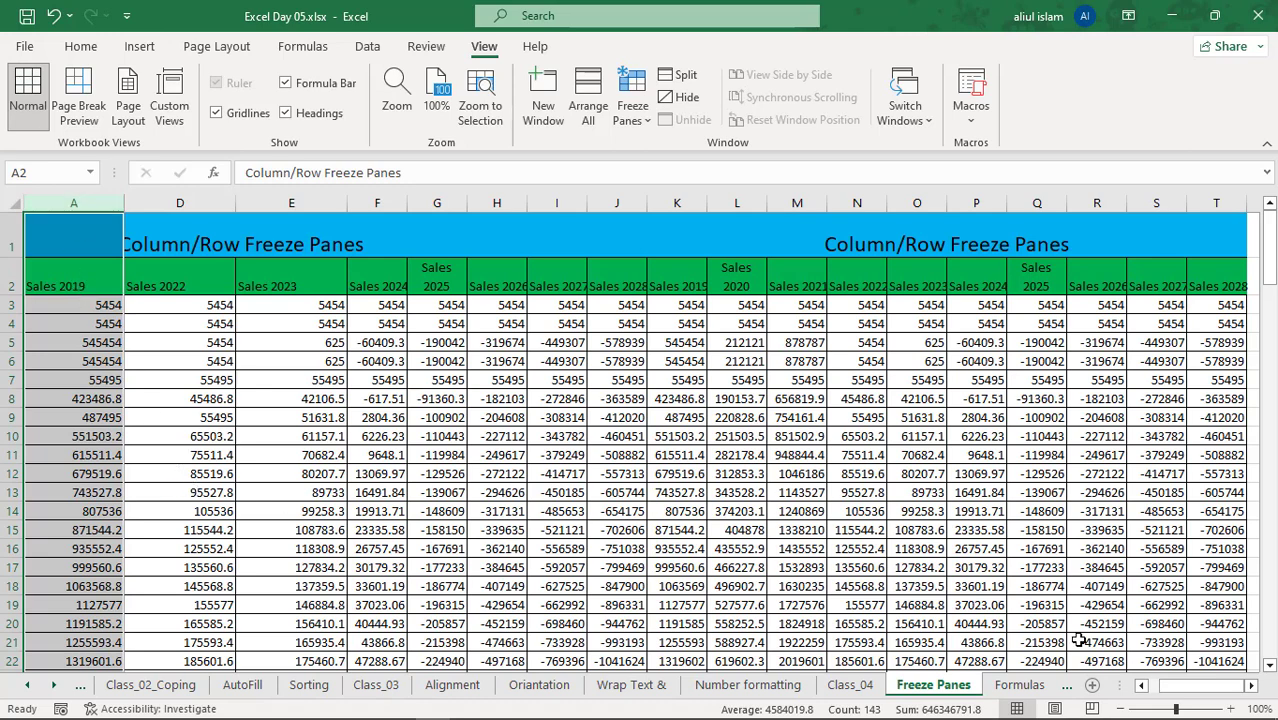
left_click(219, 415)
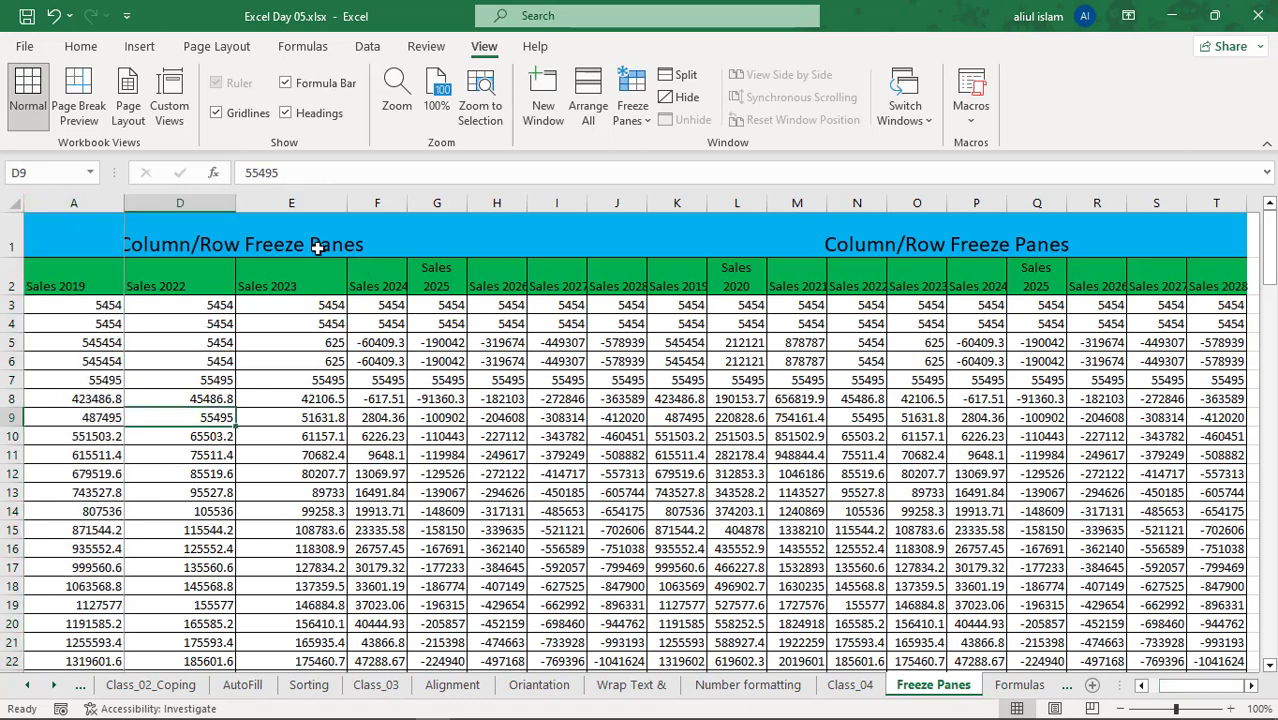
Unfreeze the first column and freeze the panes before column F, covering columns A through E.
left_click(305, 205)
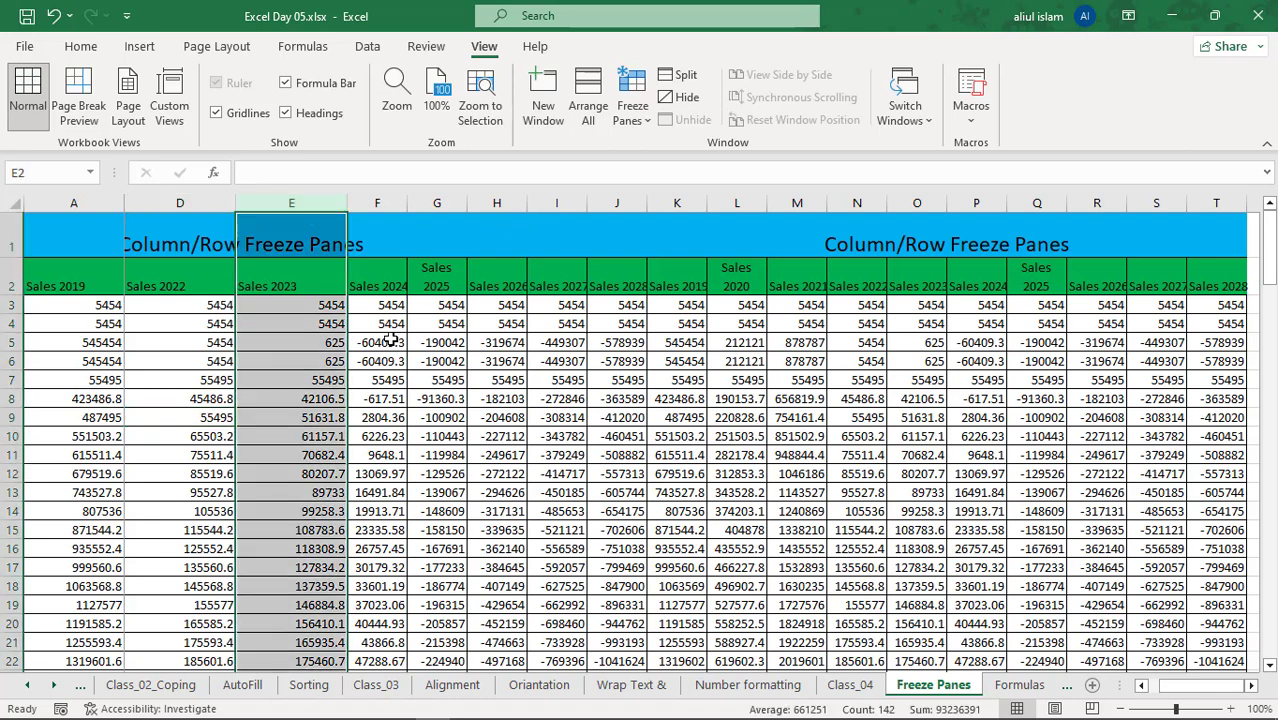
left_click(377, 205)
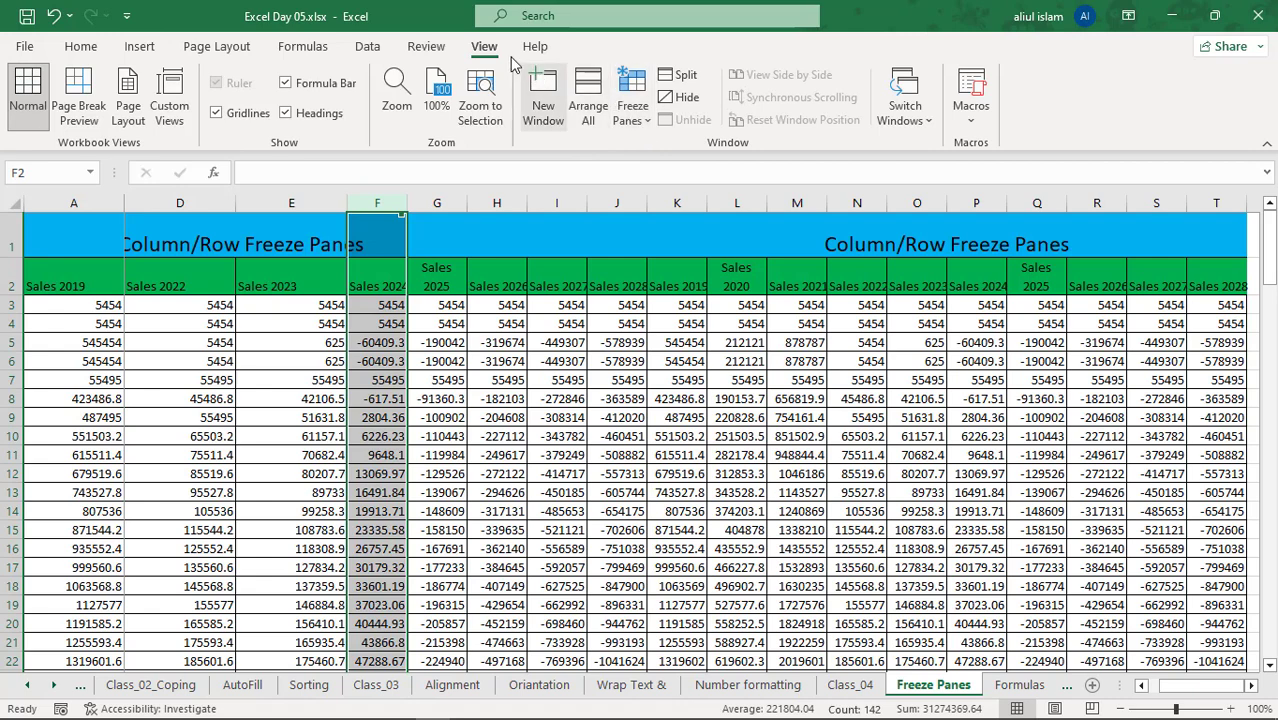
left_click(632, 118)
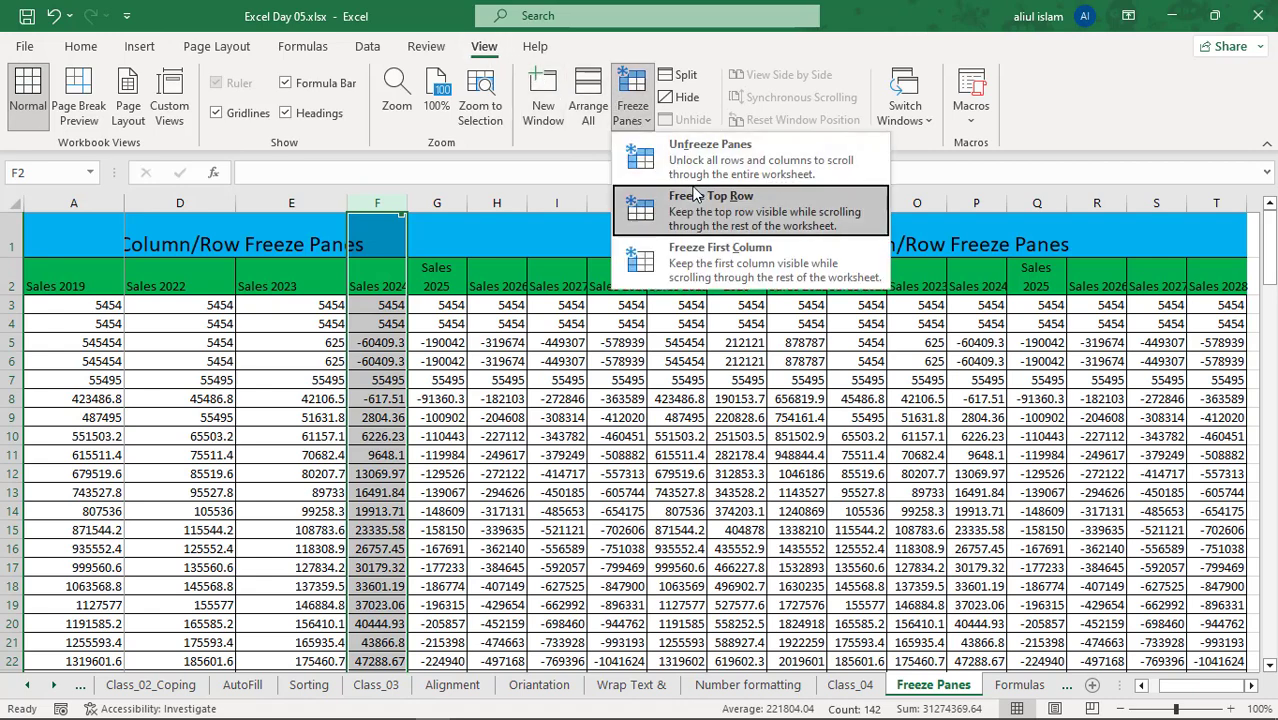
left_click(640, 145)
left_click(630, 118)
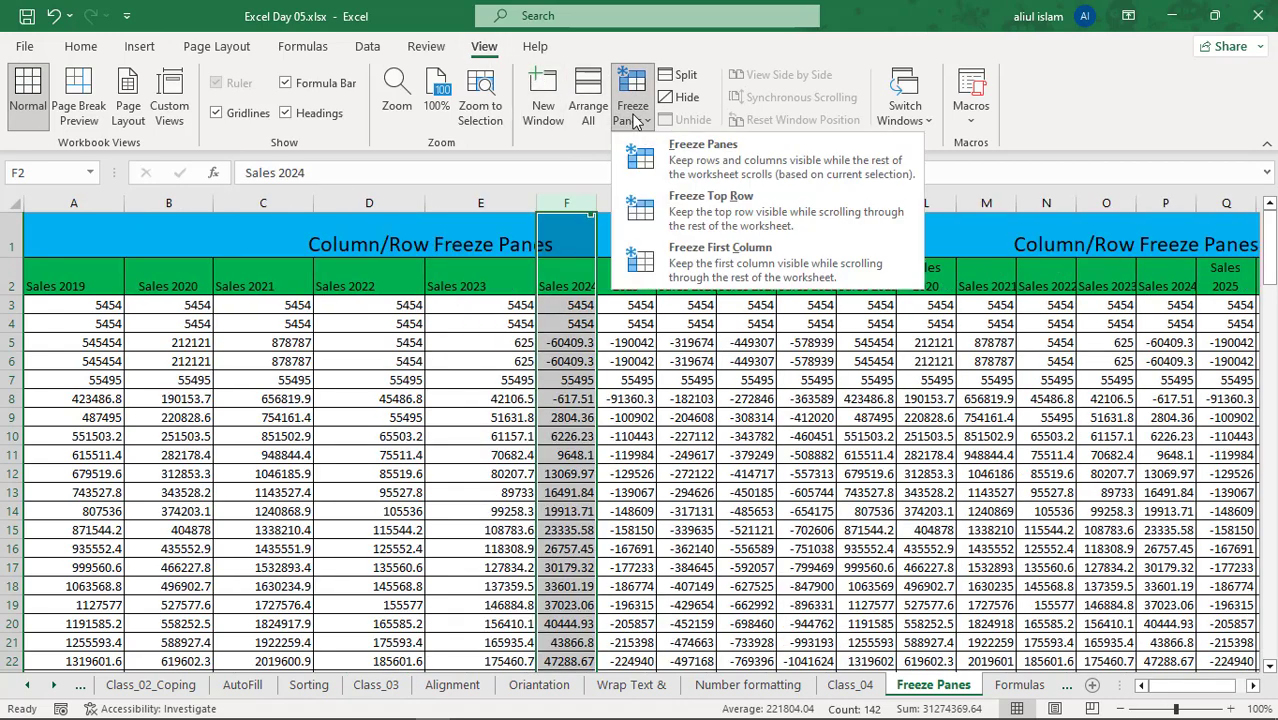
left_click(710, 161)
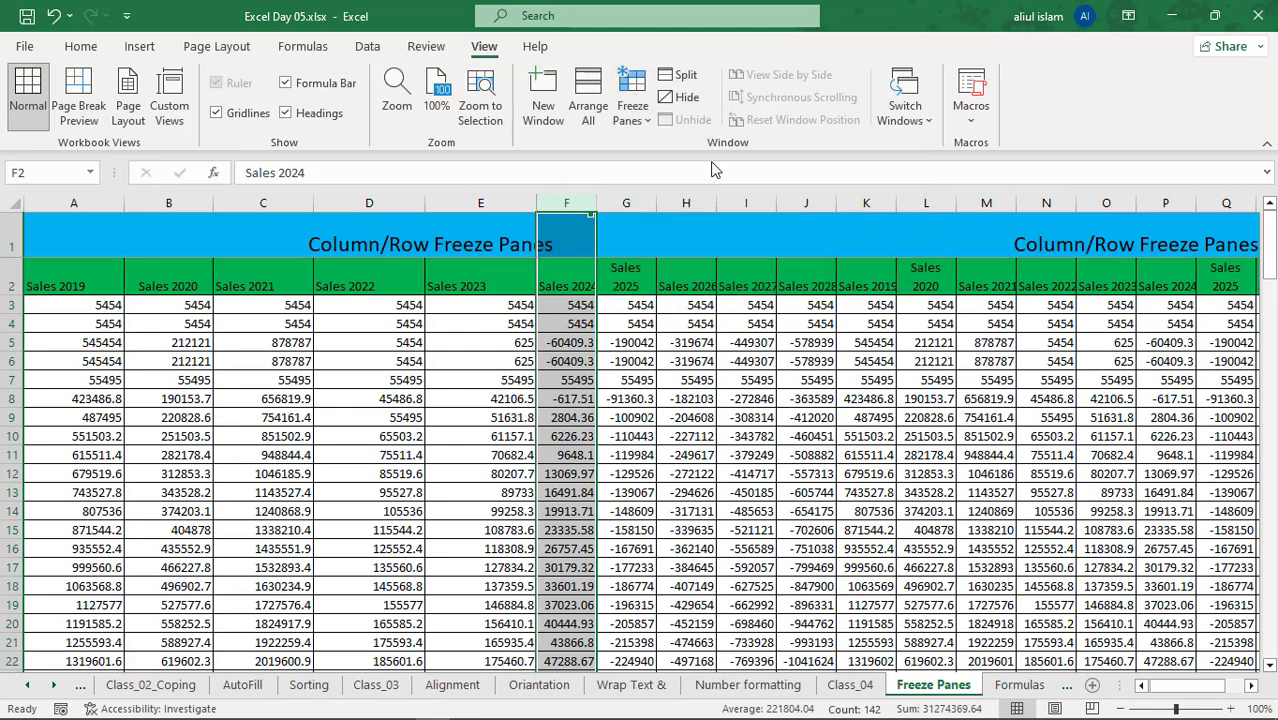
Check frozen columns A through E against the rest of the sales table, and switch to the freezing titles slide in PowerPoint.
left_click(620, 430)
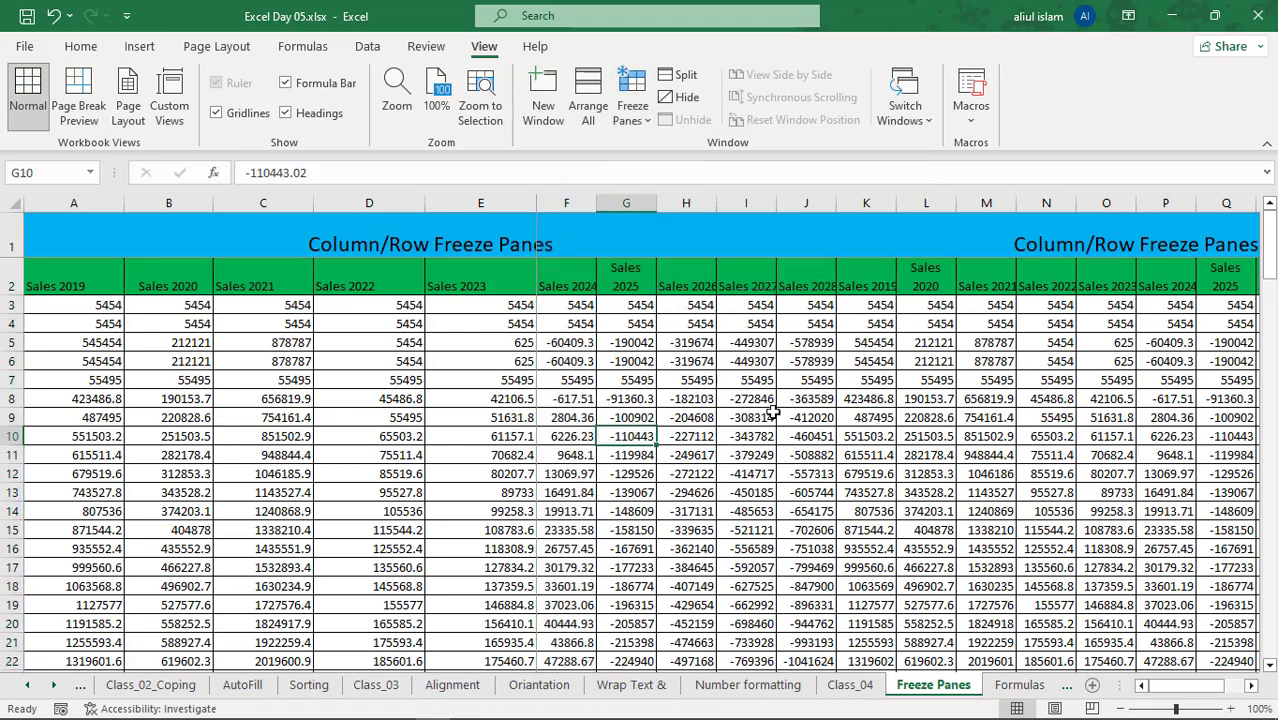
left_click_drag(1181, 696, 1076, 692)
left_click_drag(1169, 694, 1124, 692)
mouse_move(1200, 680)
left_mouse_down()
mouse_move(1253, 681)
mouse_move(1196, 681)
left_mouse_up()
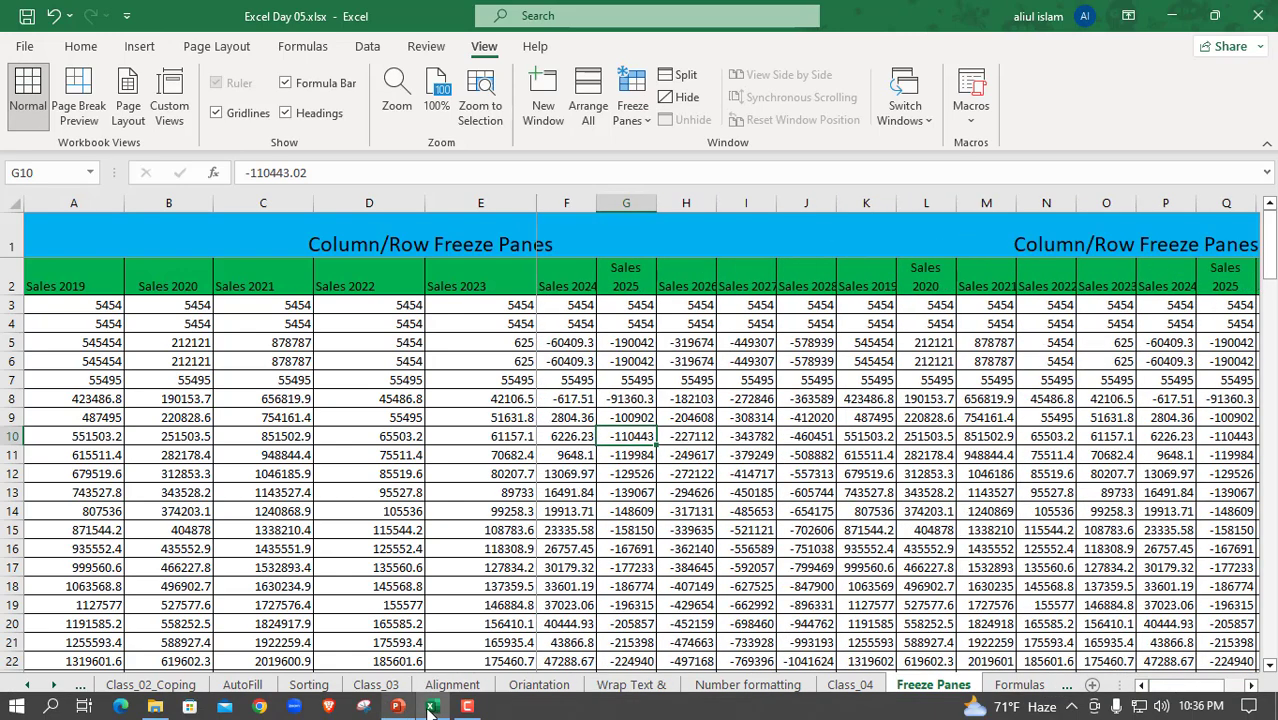
left_click(397, 706)
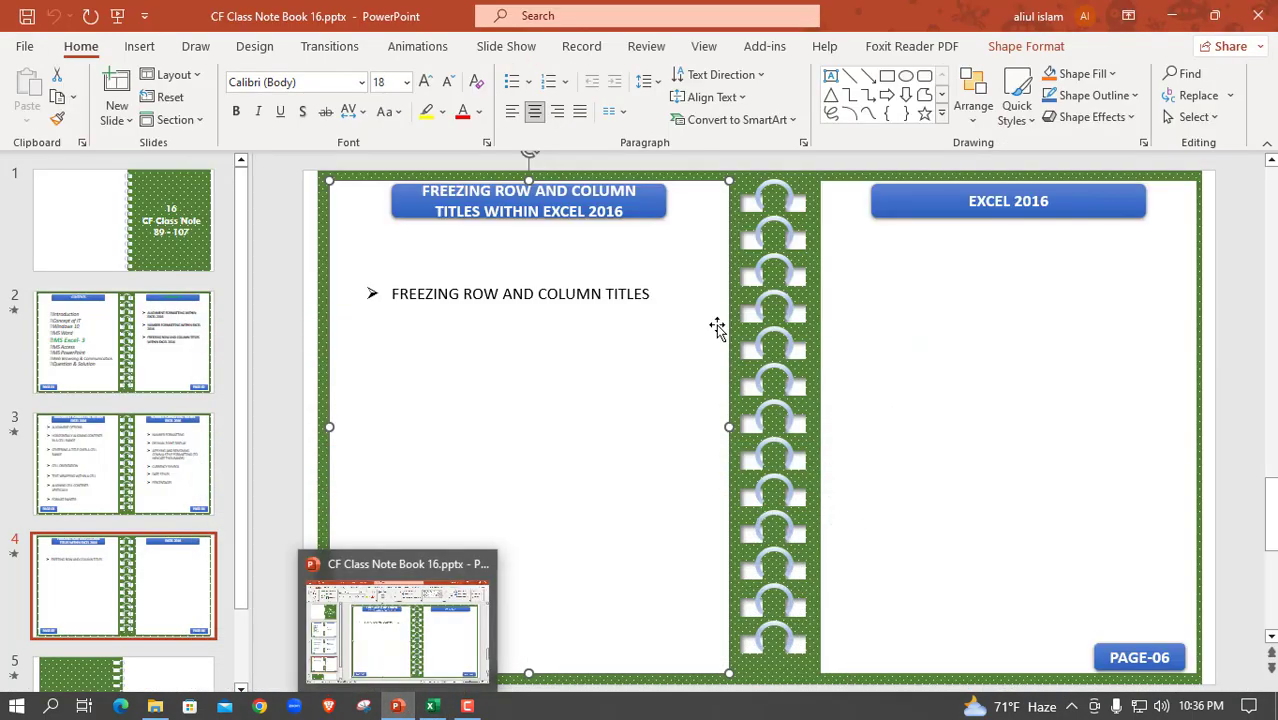